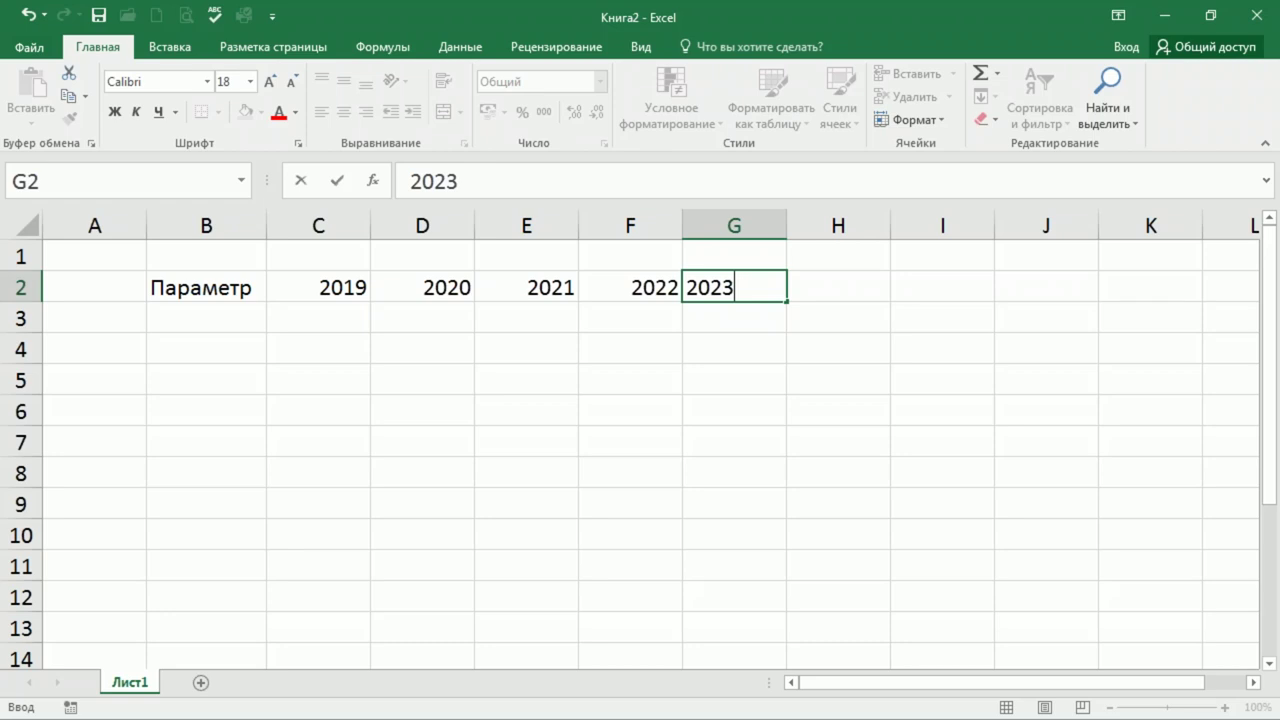
Enter the row label "Стоимость пр-ва продукта на стороне" in B3, narrowing column A and widening column B to fit it.
key(Left)
key(Left)
key(Left)
key(Left)
key(Left)
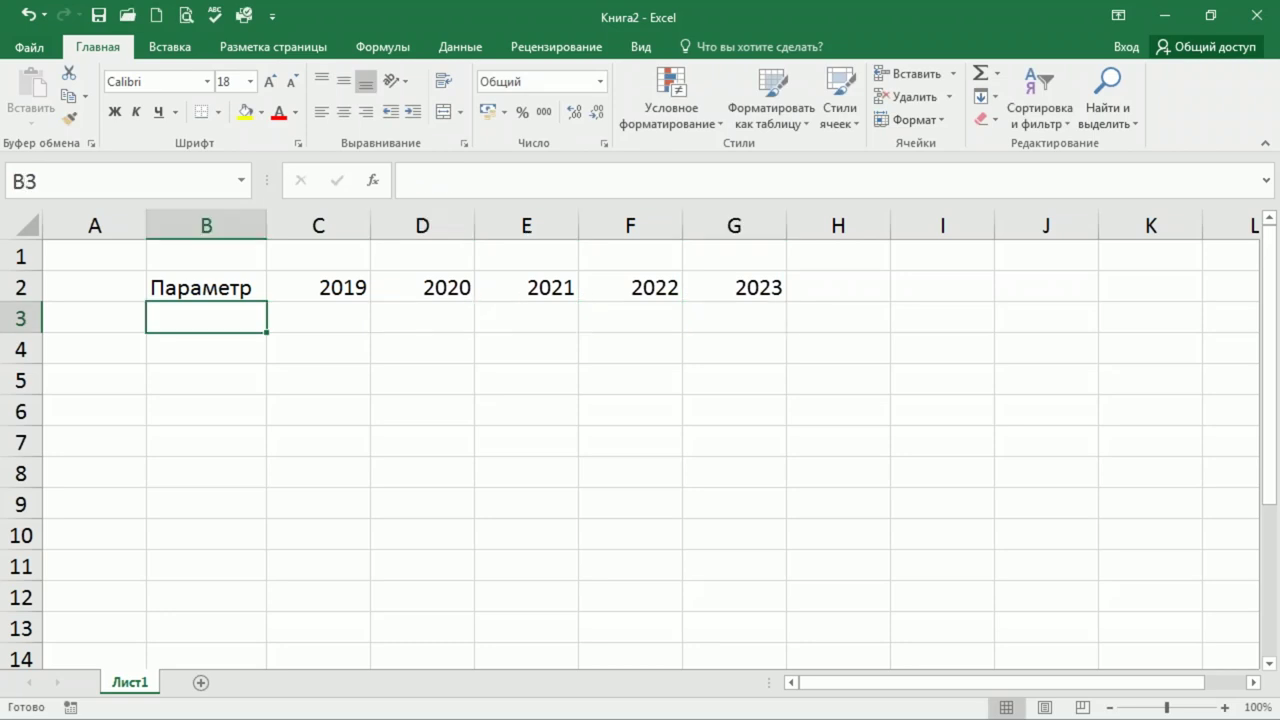
text(Стоимость)
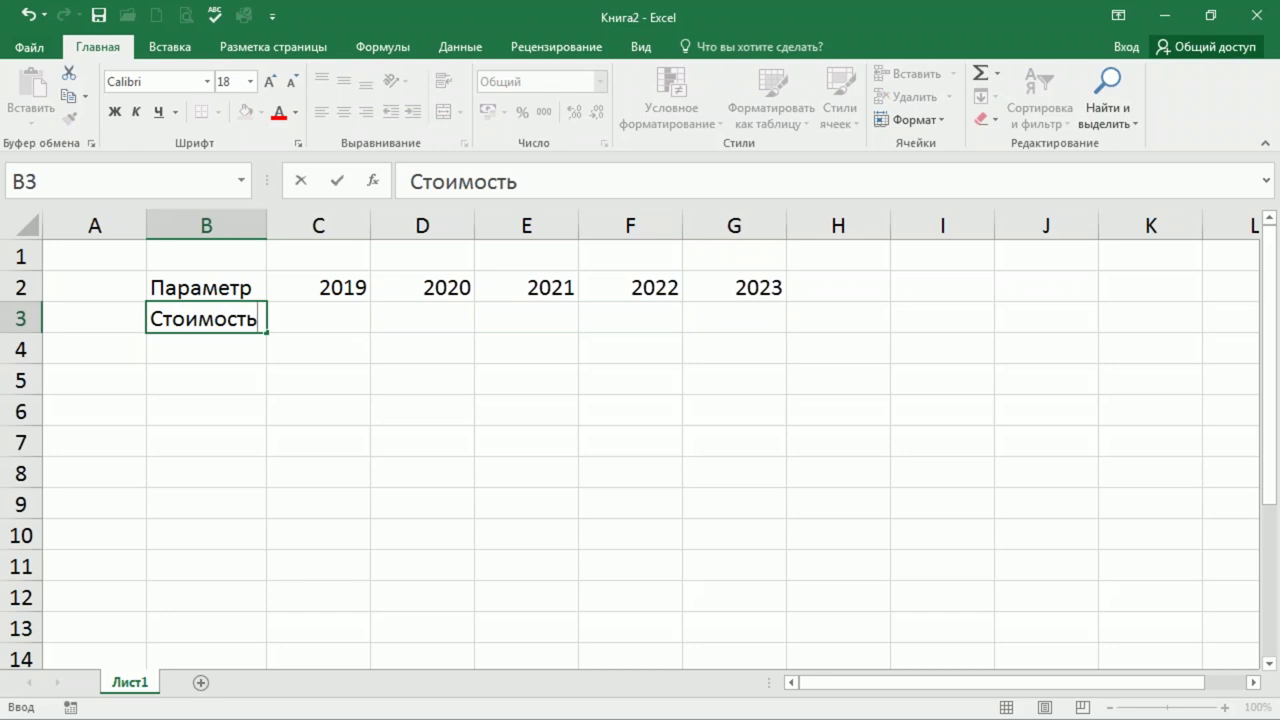
text( пр-ва продукта )
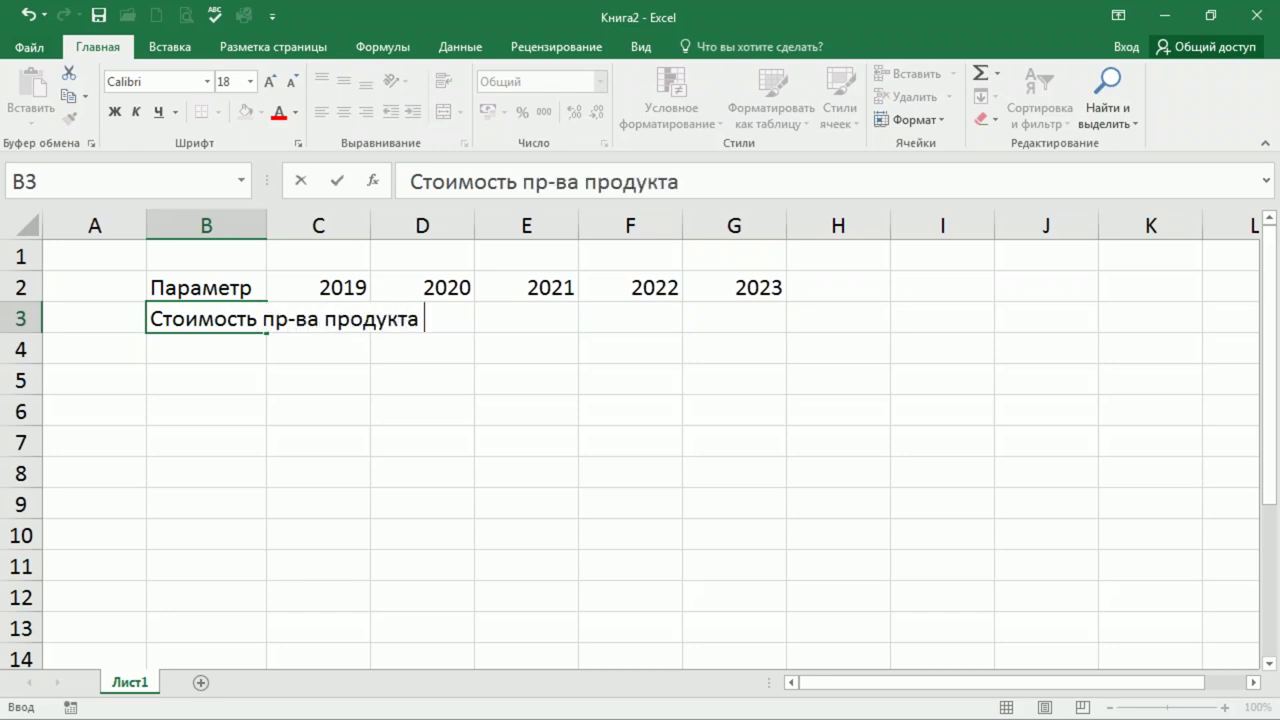
text(на стороне)
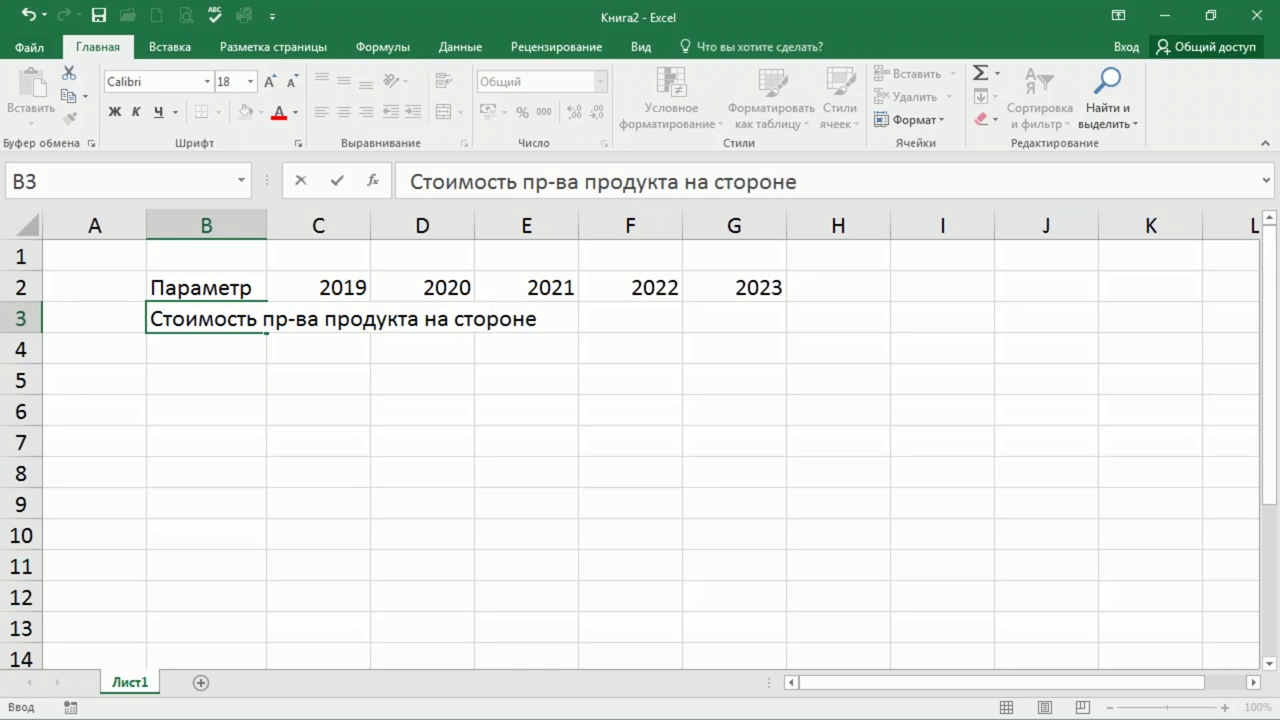
key(Return)
drag(146, 226, 76, 226)
double_click(194, 226)
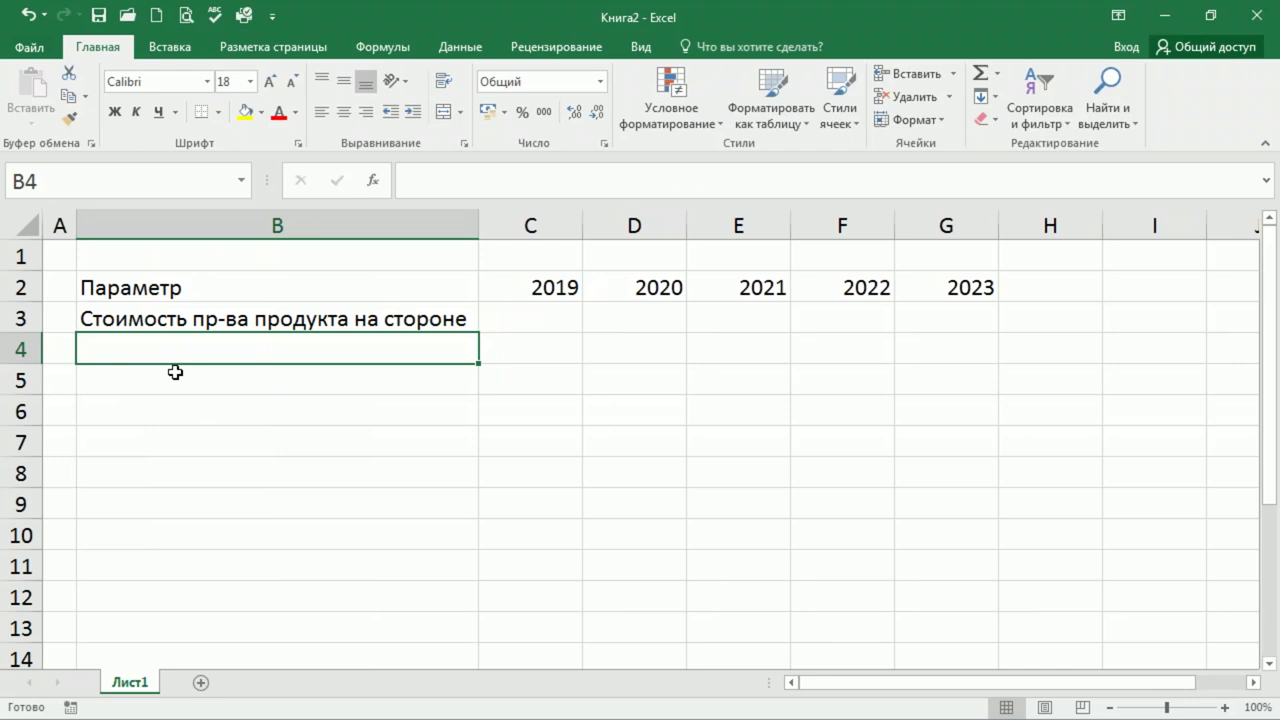
Enter the row label "Стоимость пр-ва продукта у себя" in cell B4.
text(Стоимость)
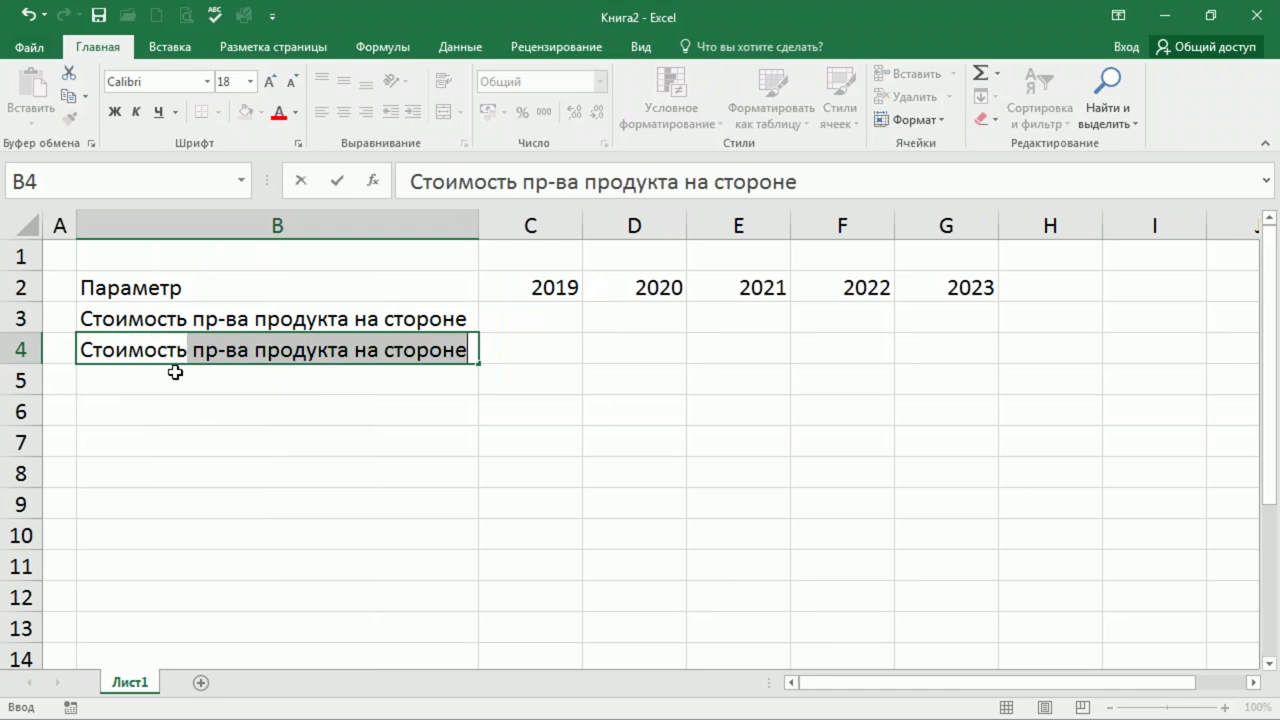
text( пр-ва)
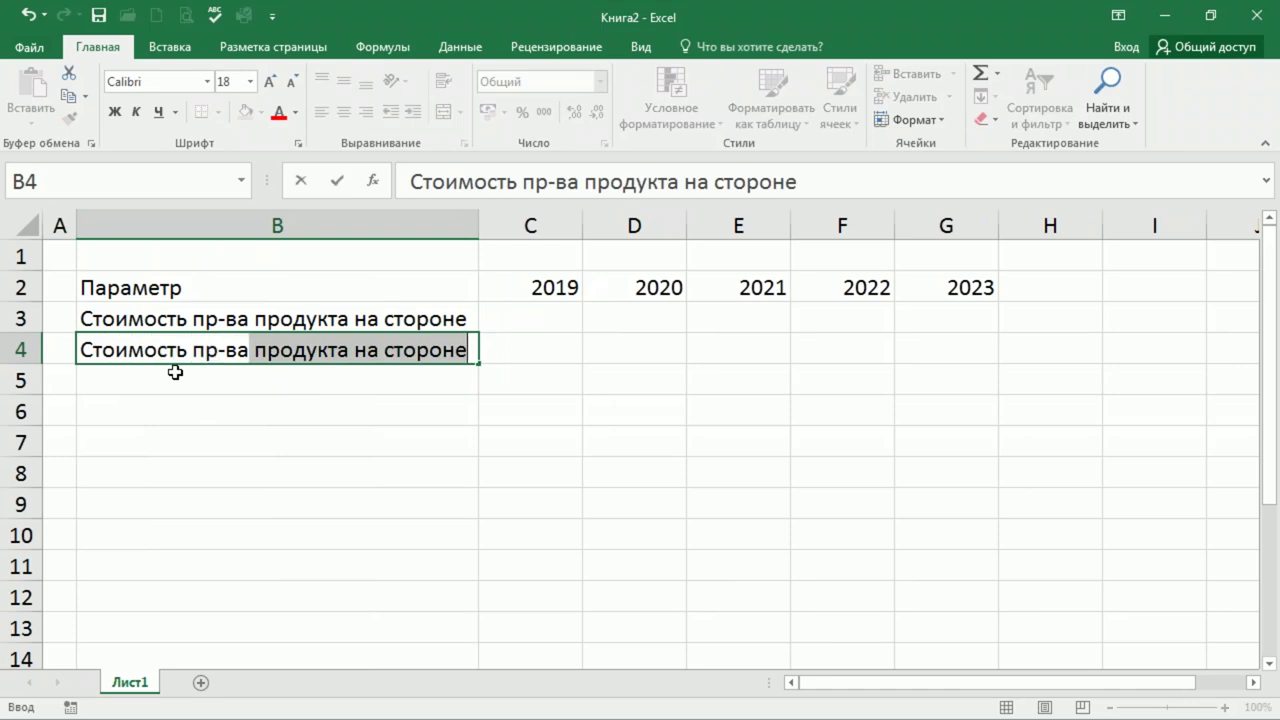
text( продукта у )
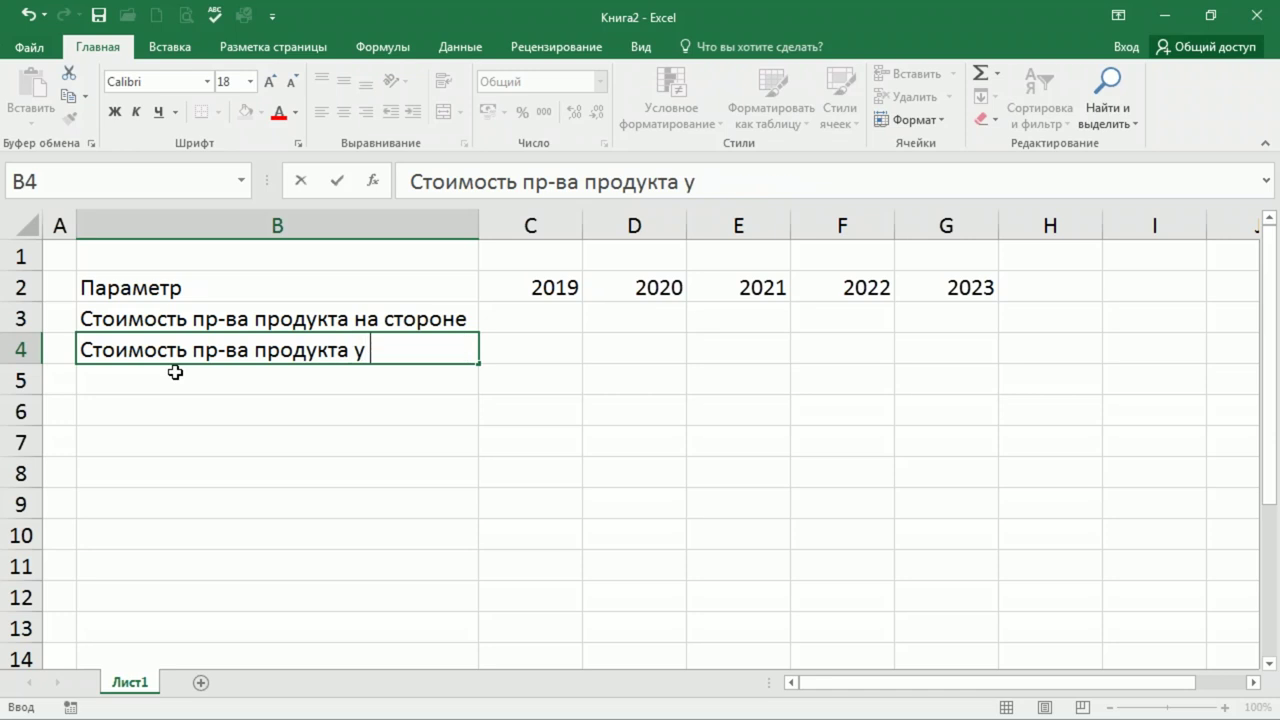
text(себя)
key(Return)
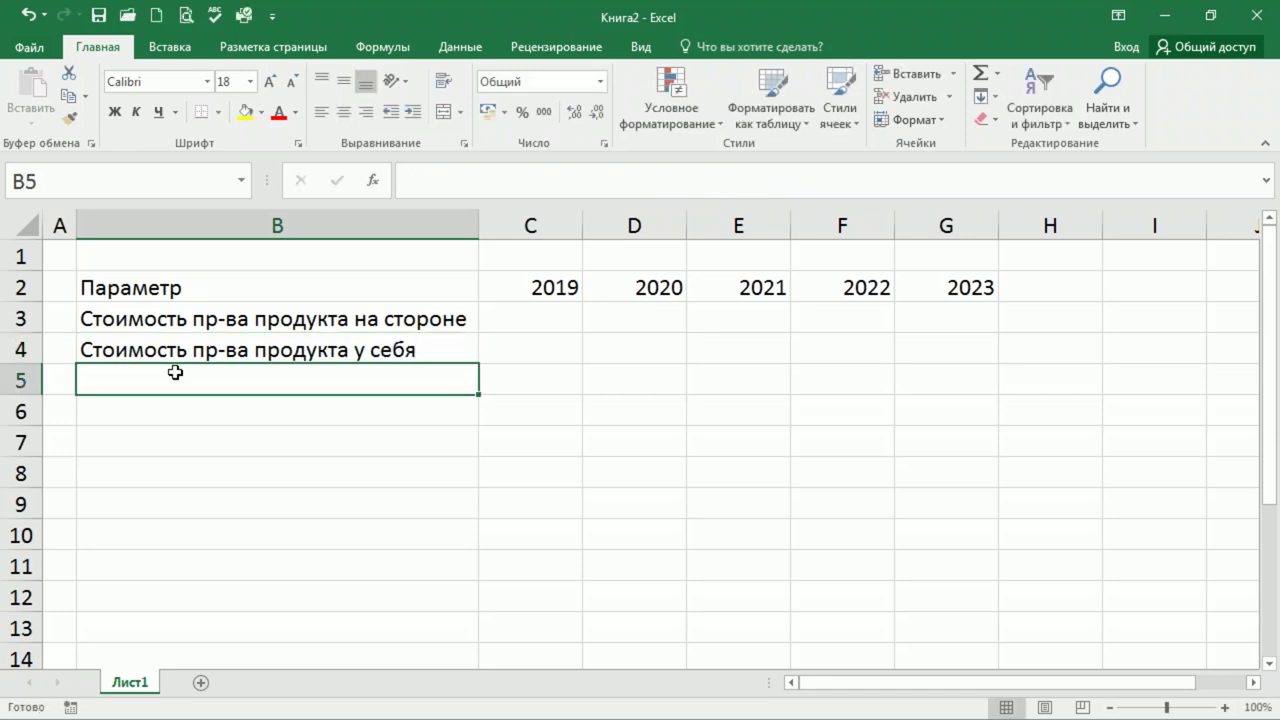
Enter the row labels "Экономия" in B5 and "Инвестиции" in B6.
text(Экономия)
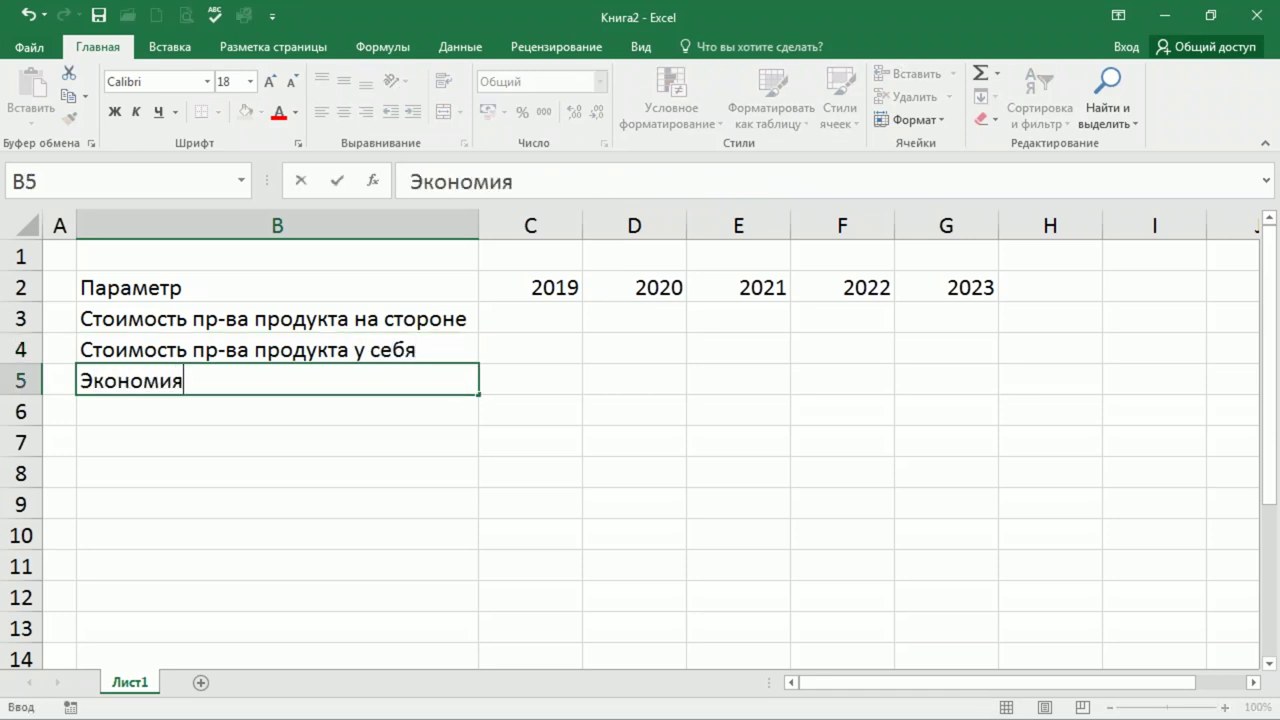
key(Return)
text(И)
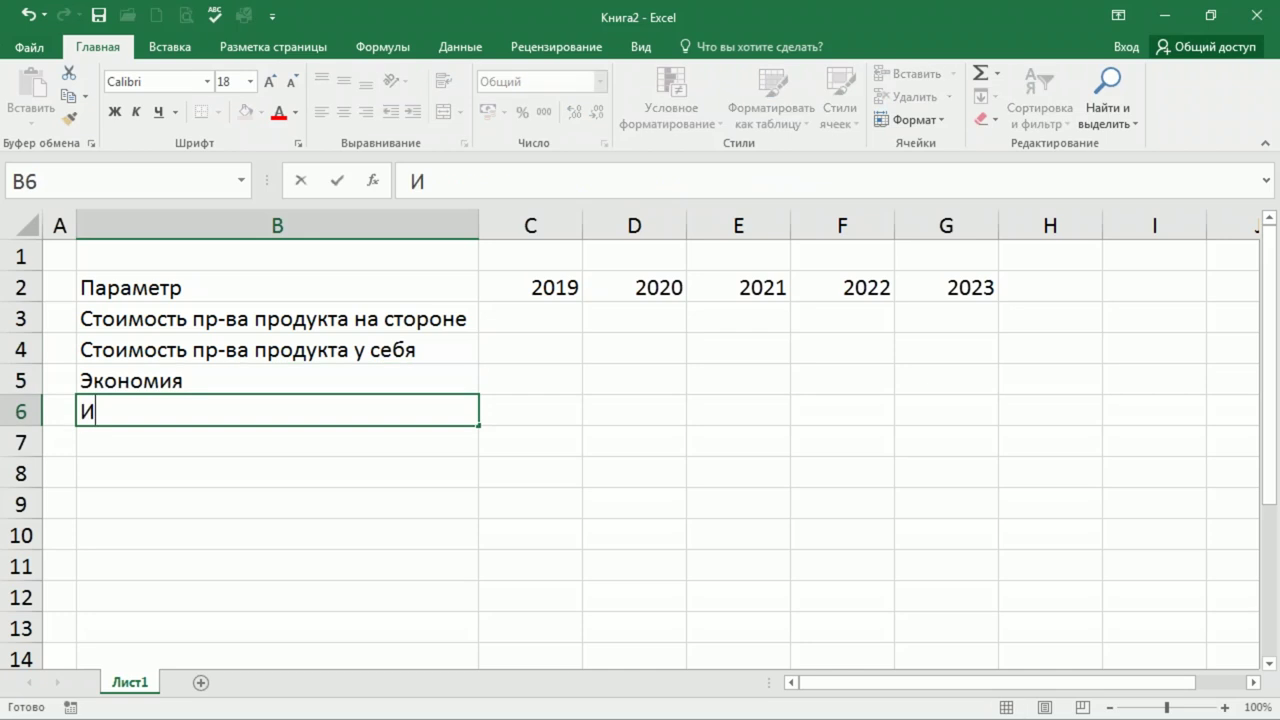
text(нвестиции)
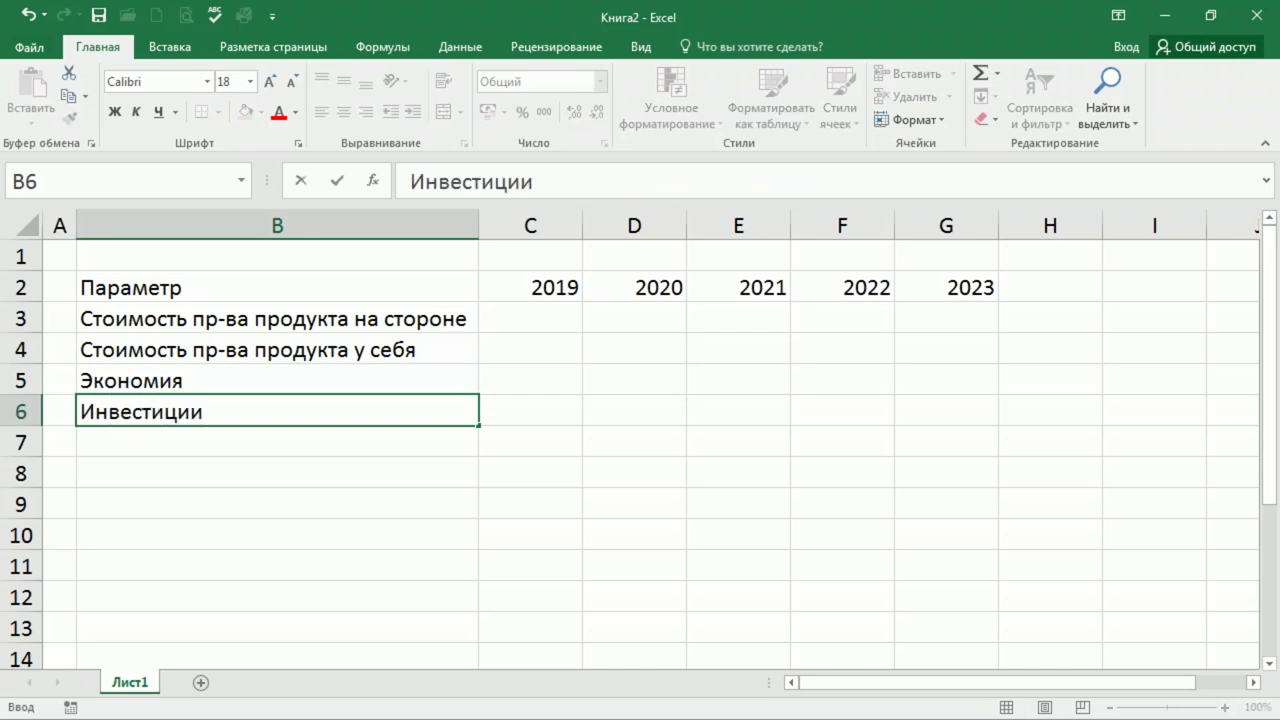
key(Return)
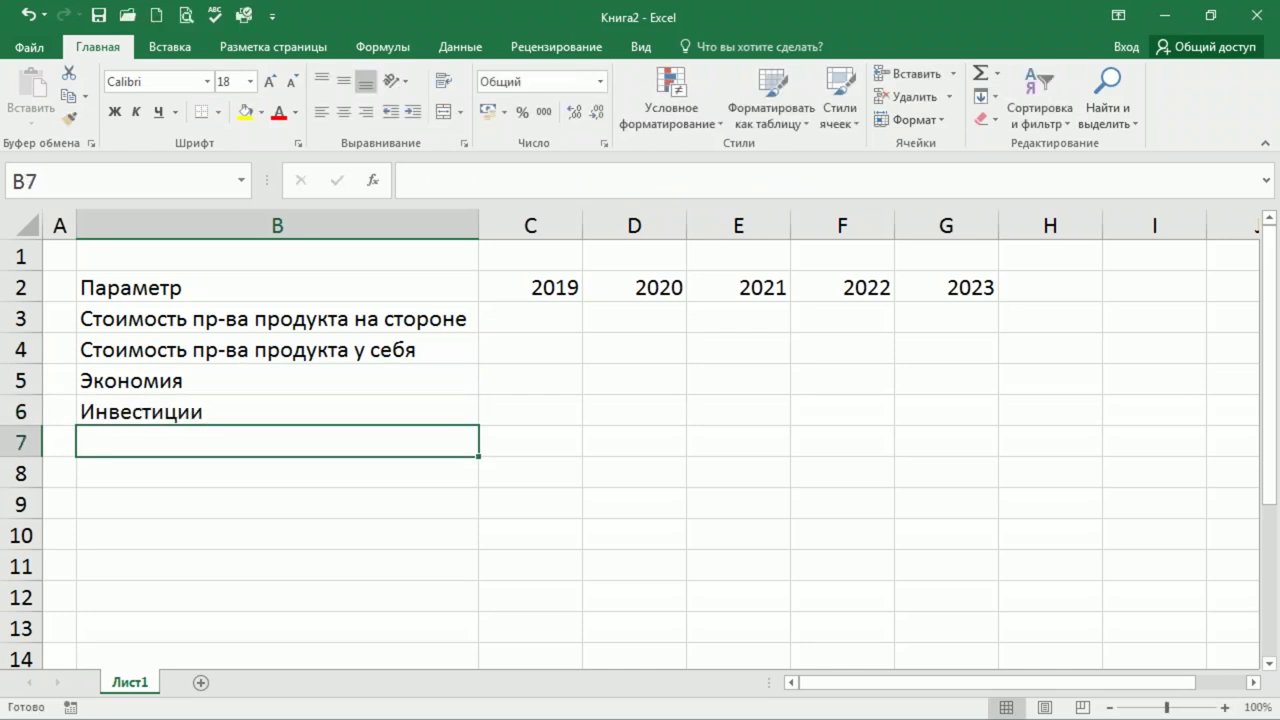
Enter the row labels "Операционный эффект" in B7 and "Налог на прибыль" in B8.
text(Операционный эффект)
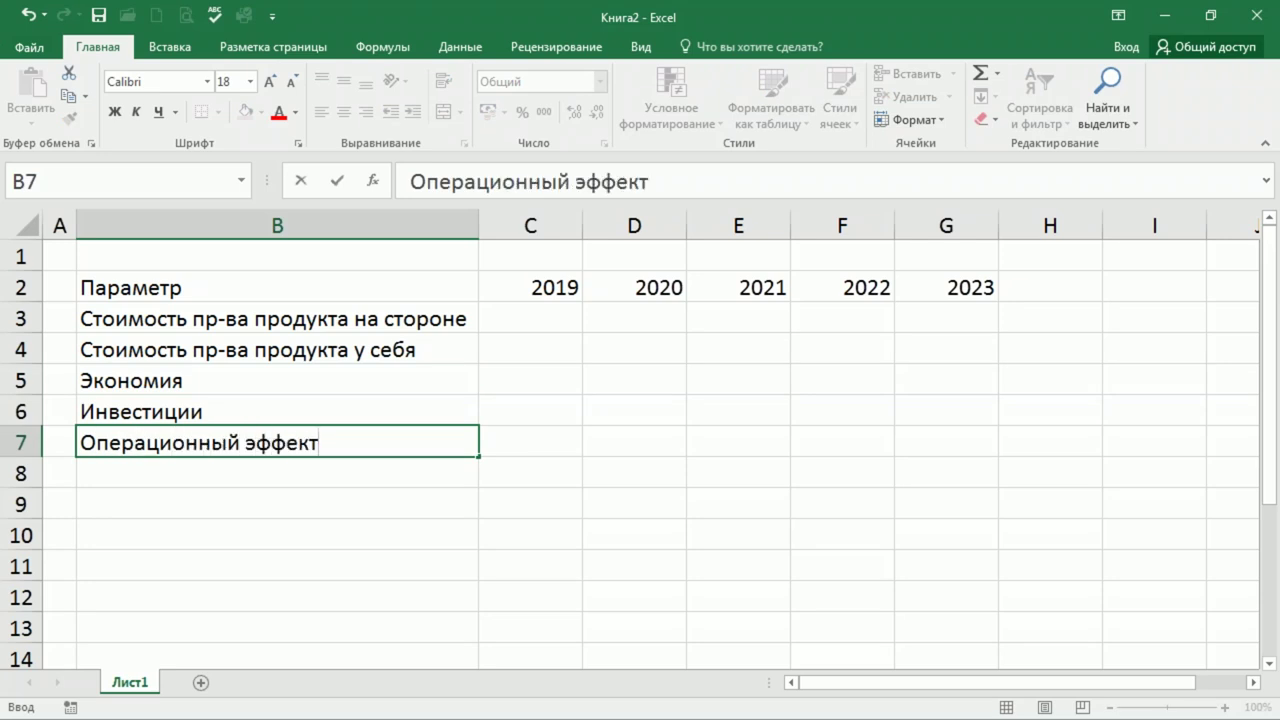
key(Return)
text(На)
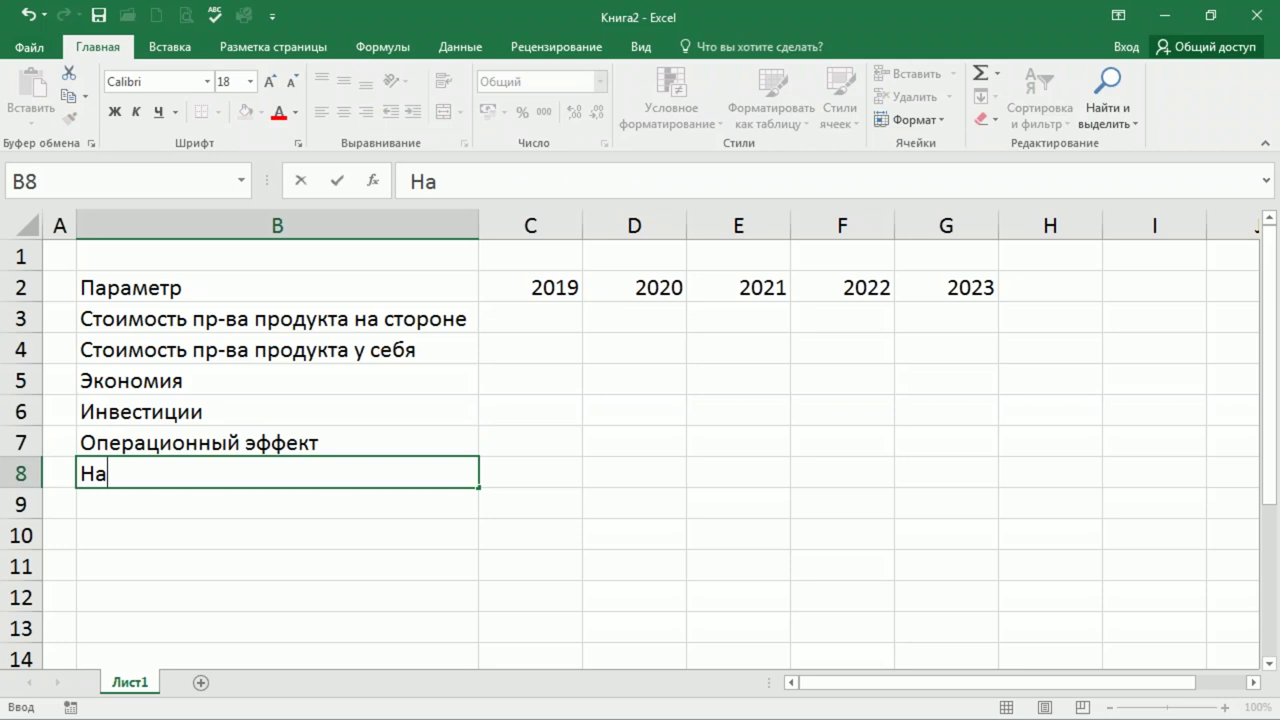
text(лог на)
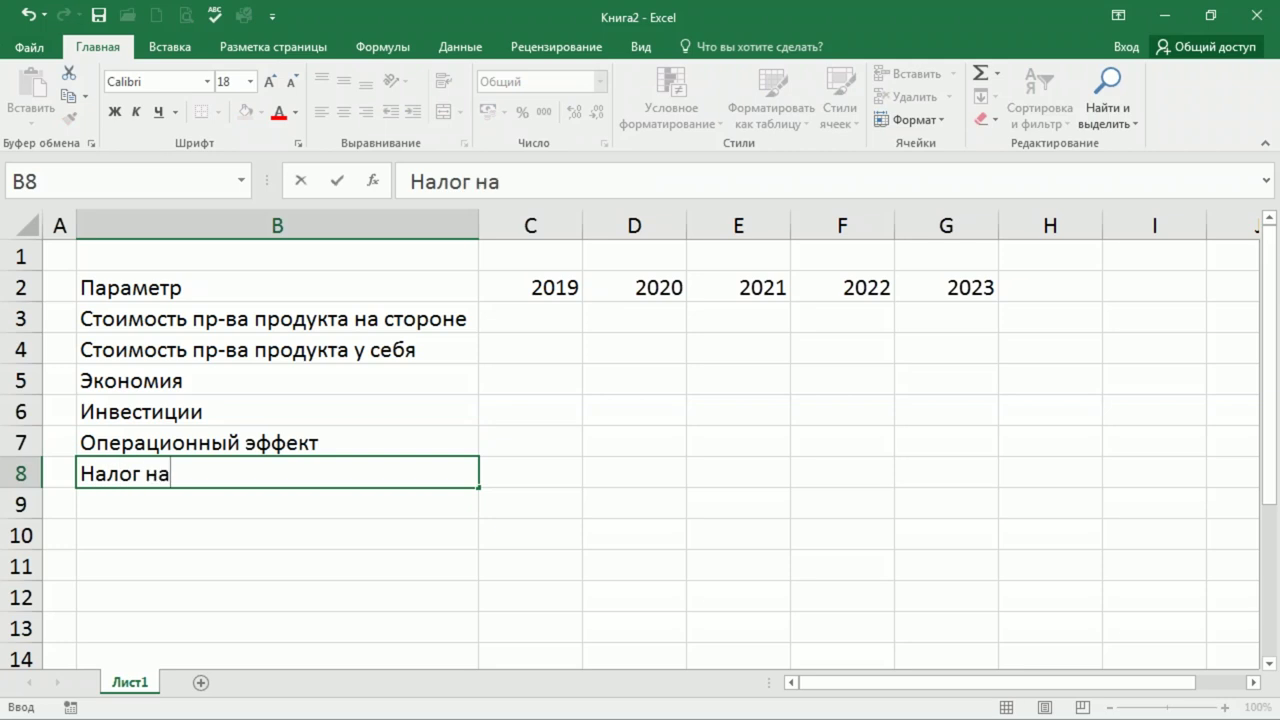
text( прибыль)
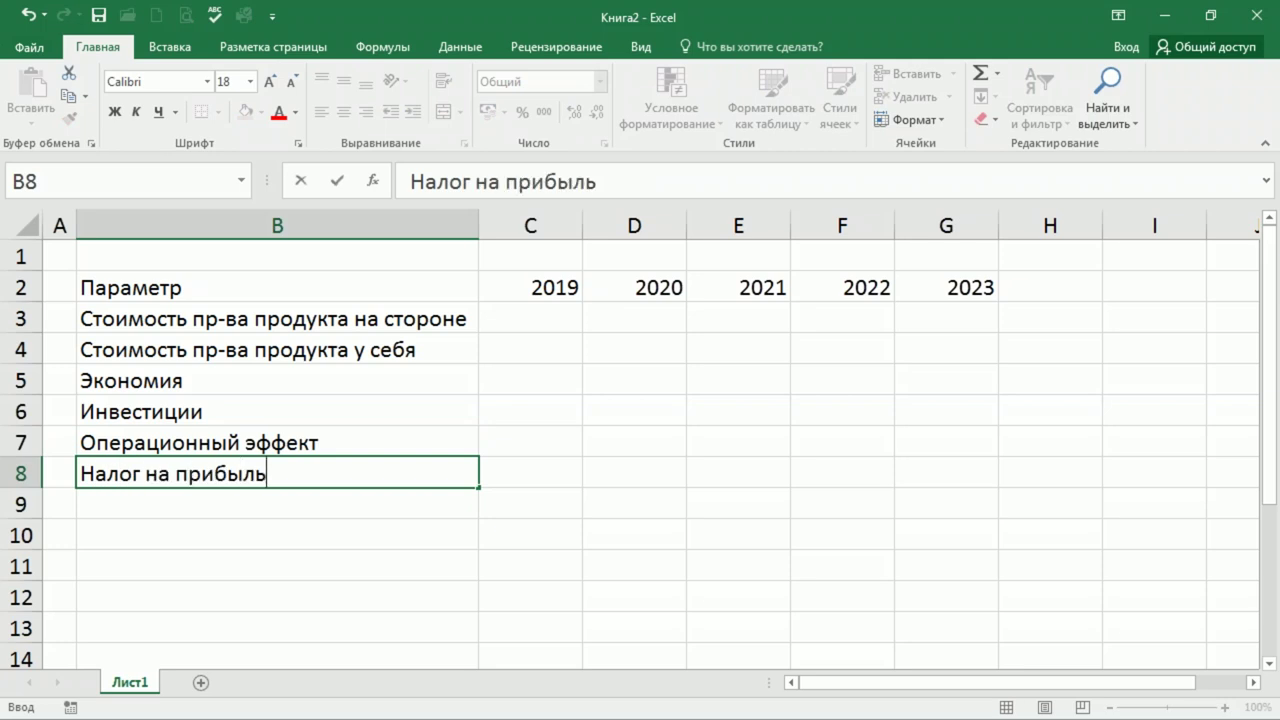
key(Return)
Enter the last row label, "Чистый денежный поток", in cell B9.
text(Чист)
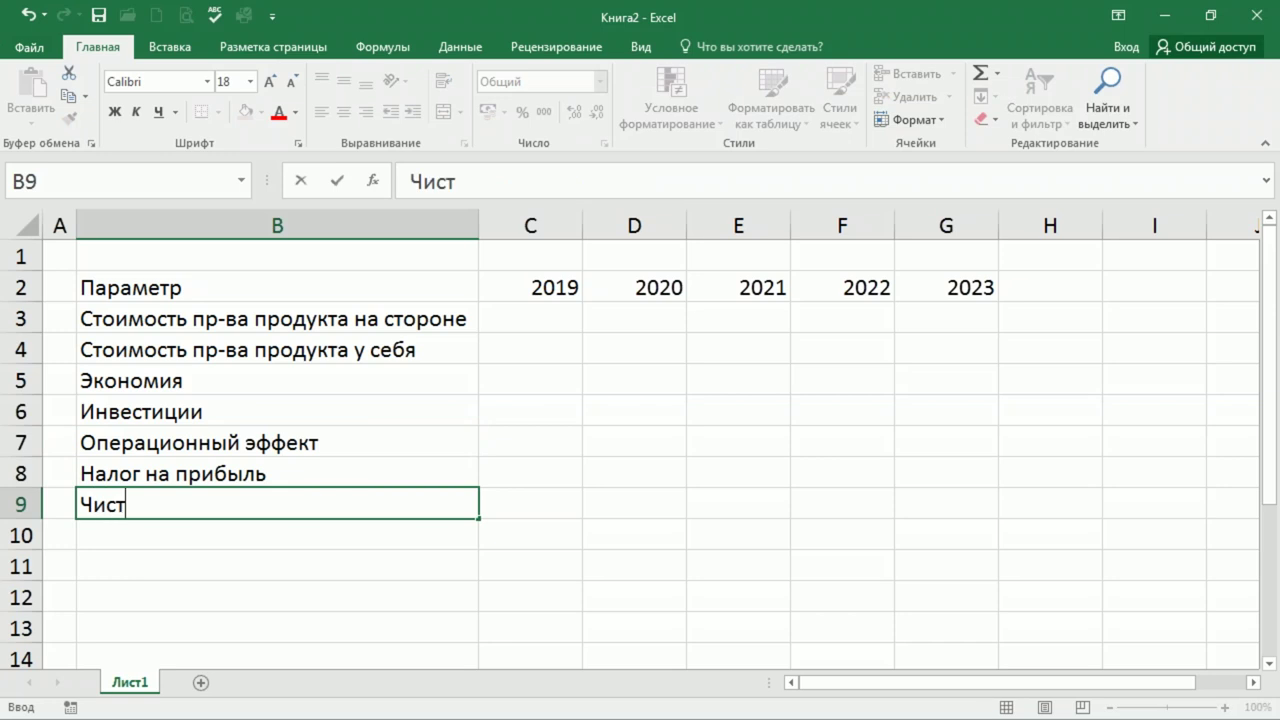
text(ый денежн)
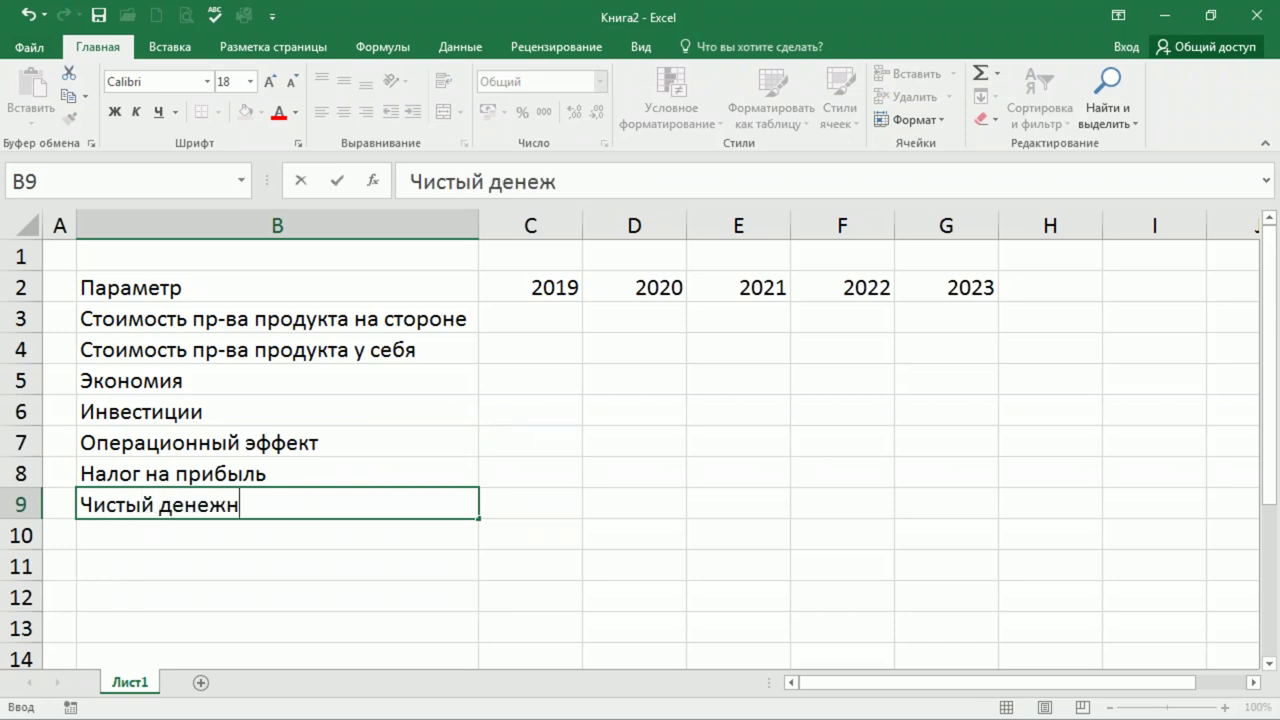
text(ый поток)
key(Return)
click(277, 504)
Apply all borders to the table range B2:G9 and centre the year headings in C2:G2.
drag(195, 290, 1005, 500)
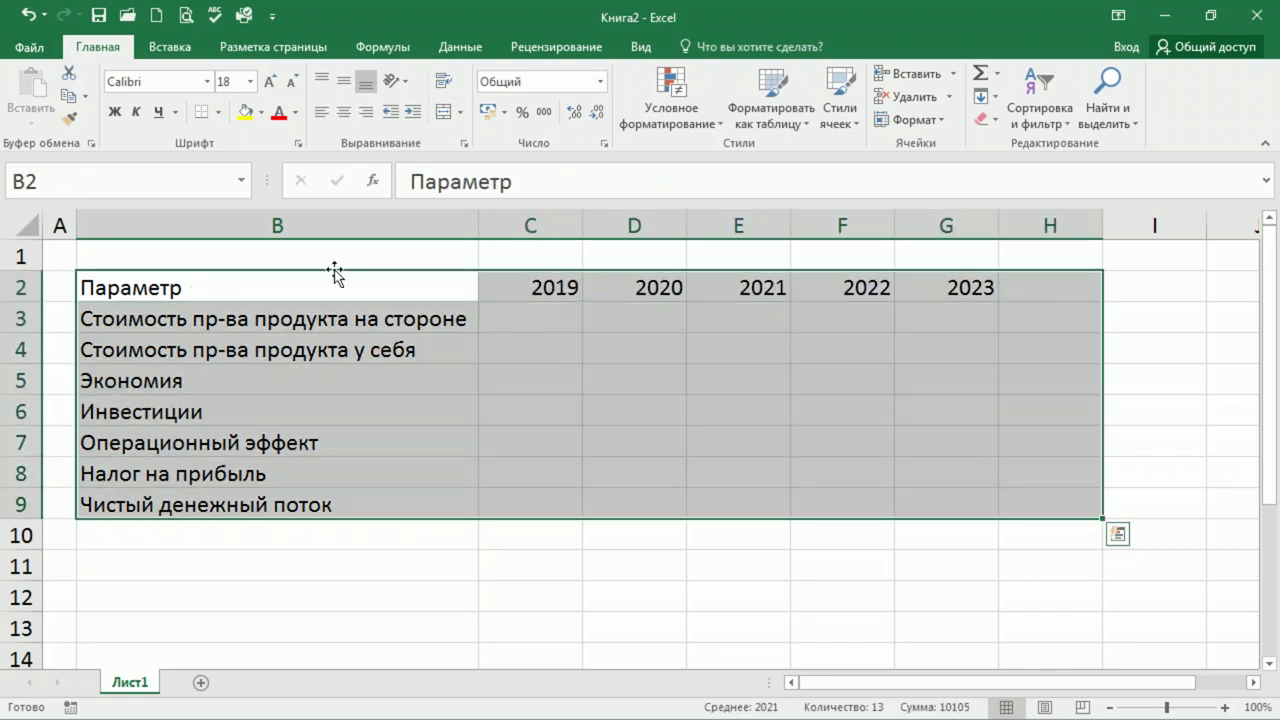
drag(167, 287, 967, 503)
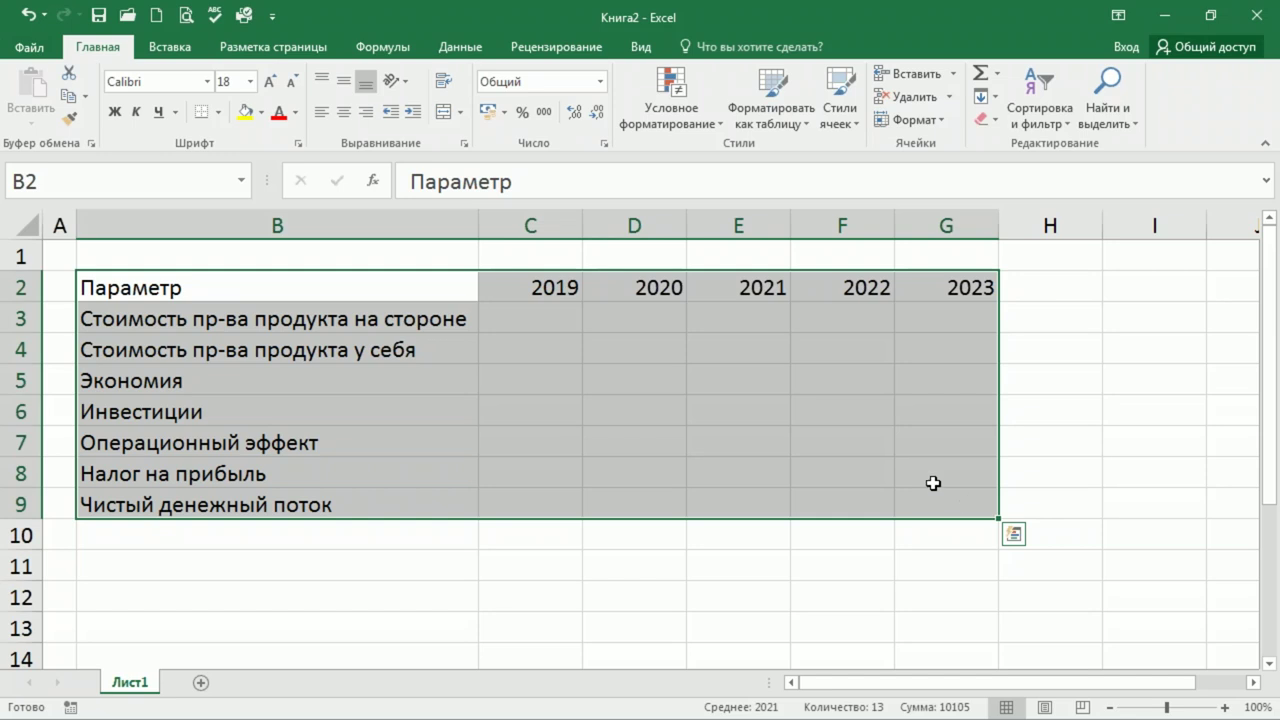
click(460, 118)
click(505, 112)
click(505, 112)
click(369, 290)
click(219, 112)
click(209, 284)
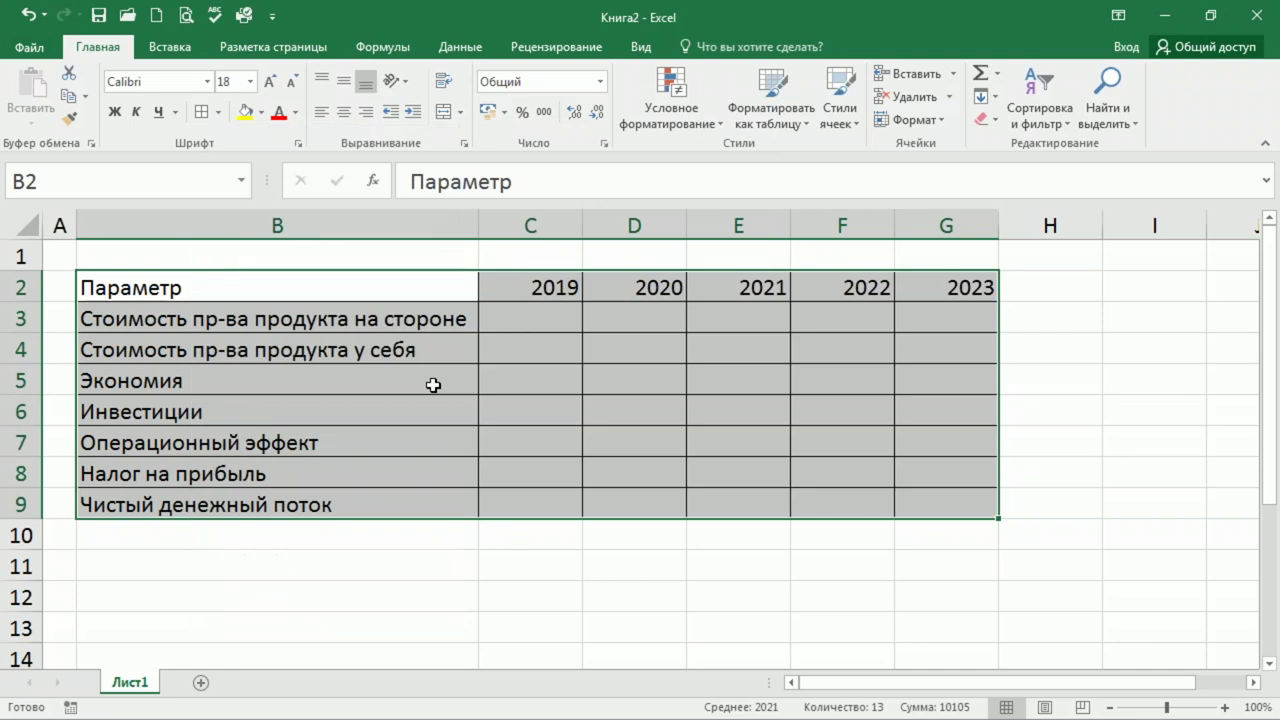
drag(530, 287, 910, 287)
click(340, 113)
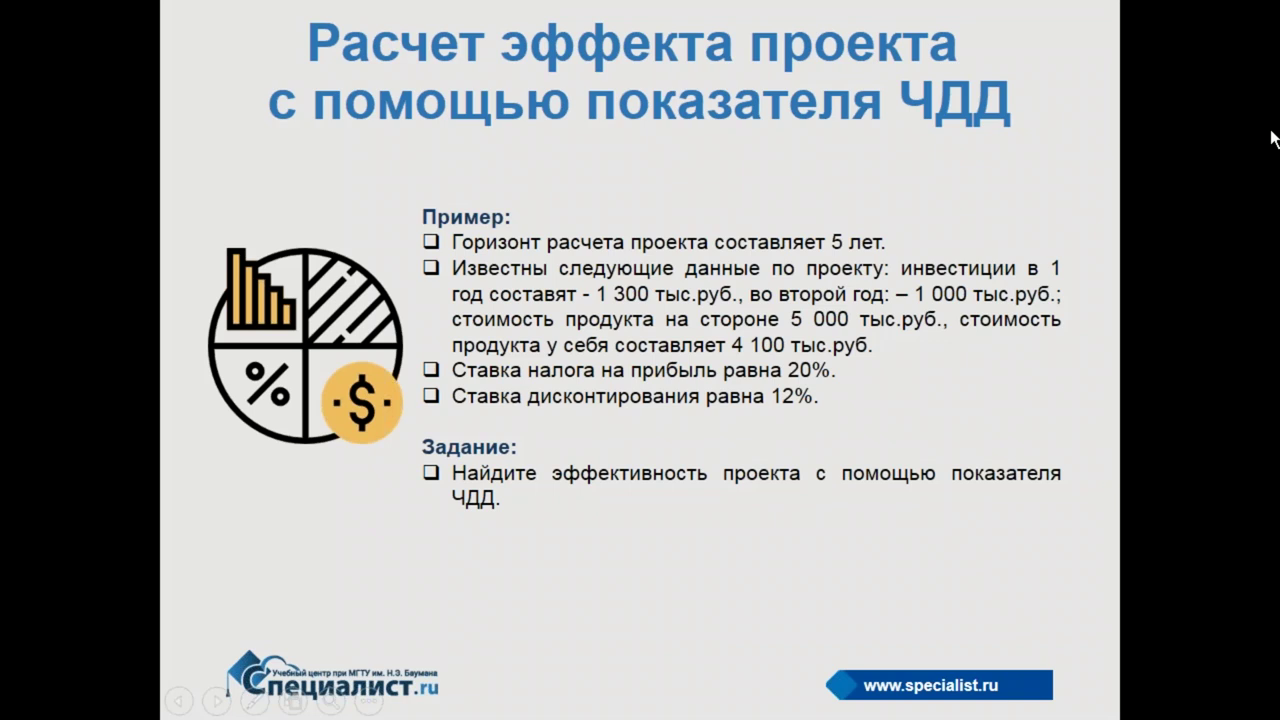
Switch back to the Excel workbook and enter the investments -1300 for 2019 in C6 and -1000 for 2020 in D6.
key(alt+Tab)
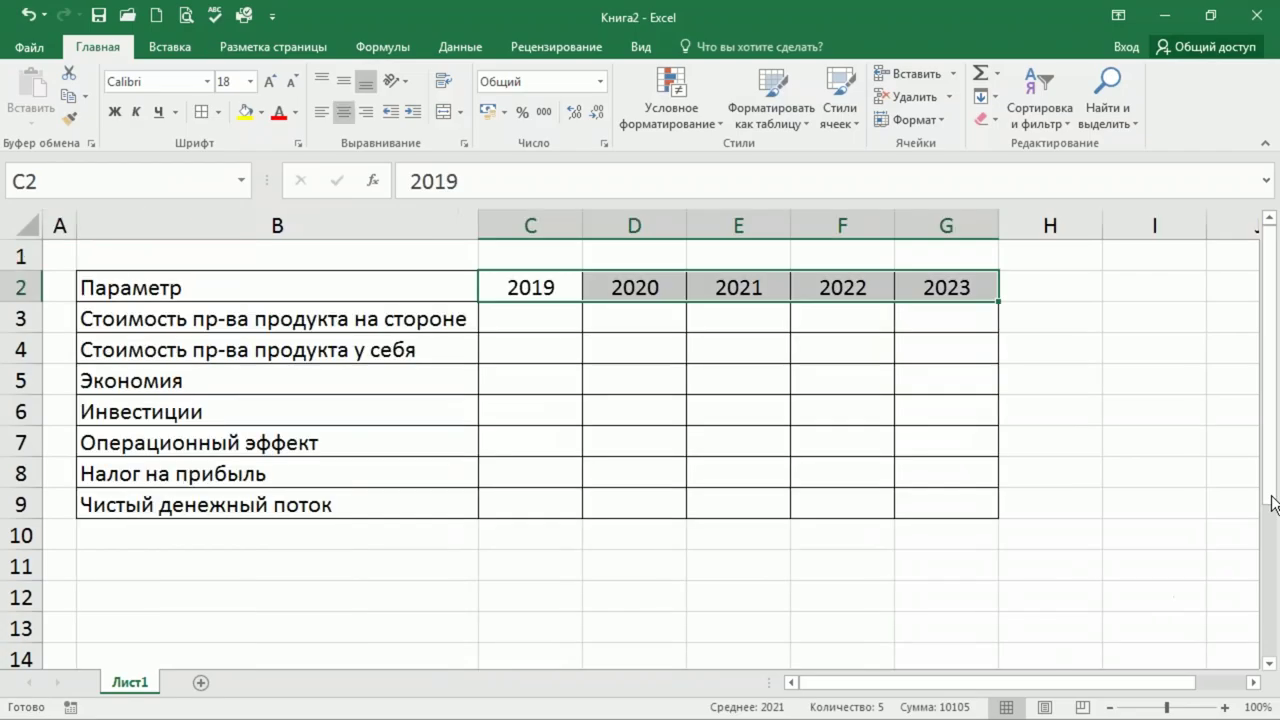
click(540, 318)
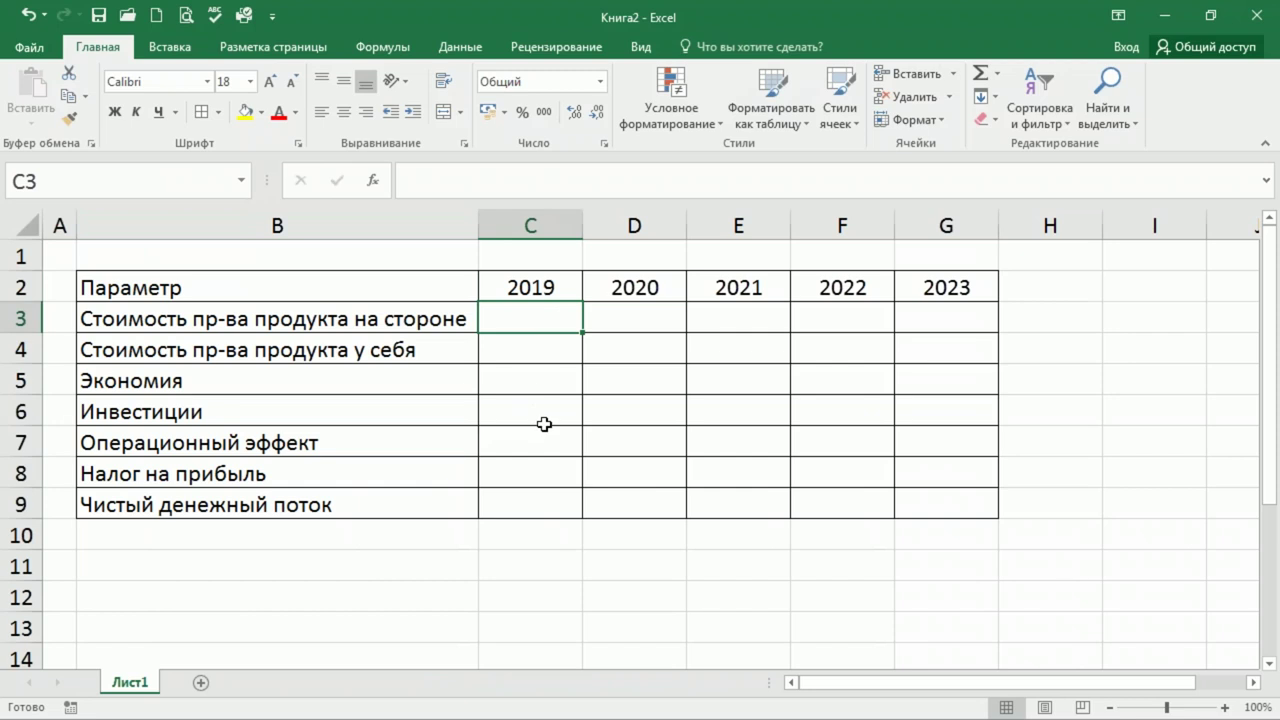
click(543, 418)
text(-1300)
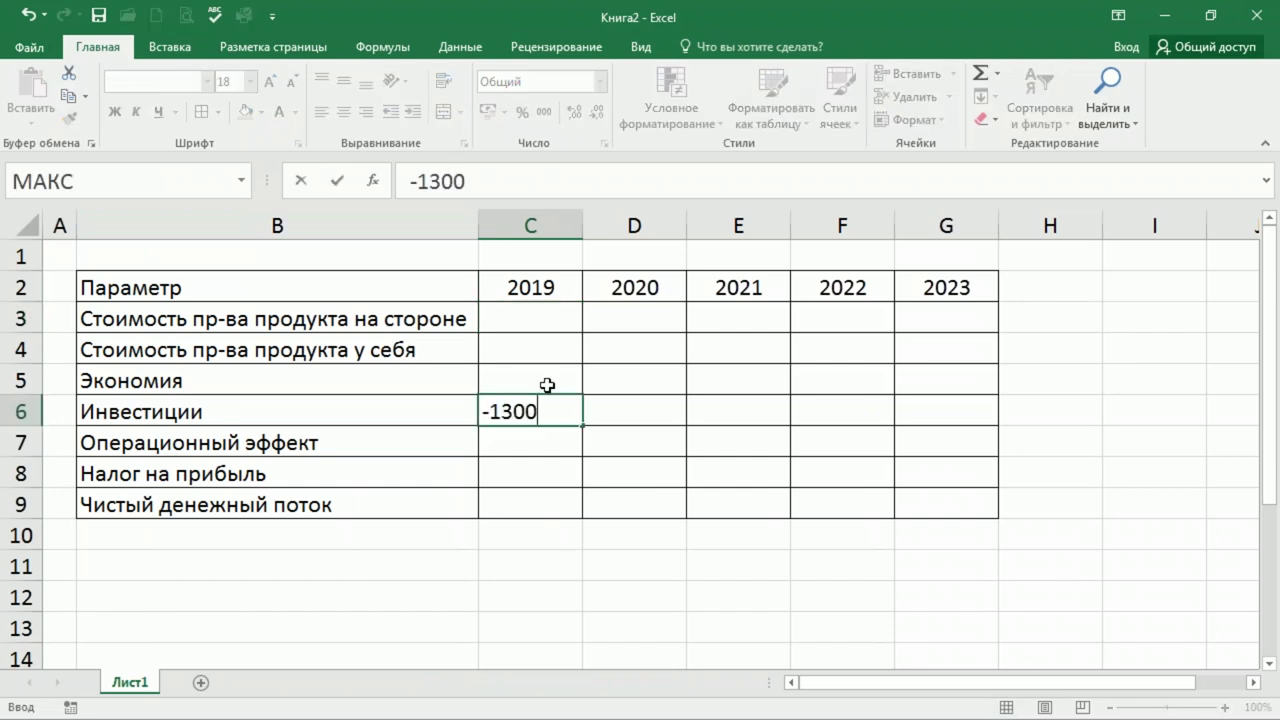
key(Return)
key(Up)
key(Right)
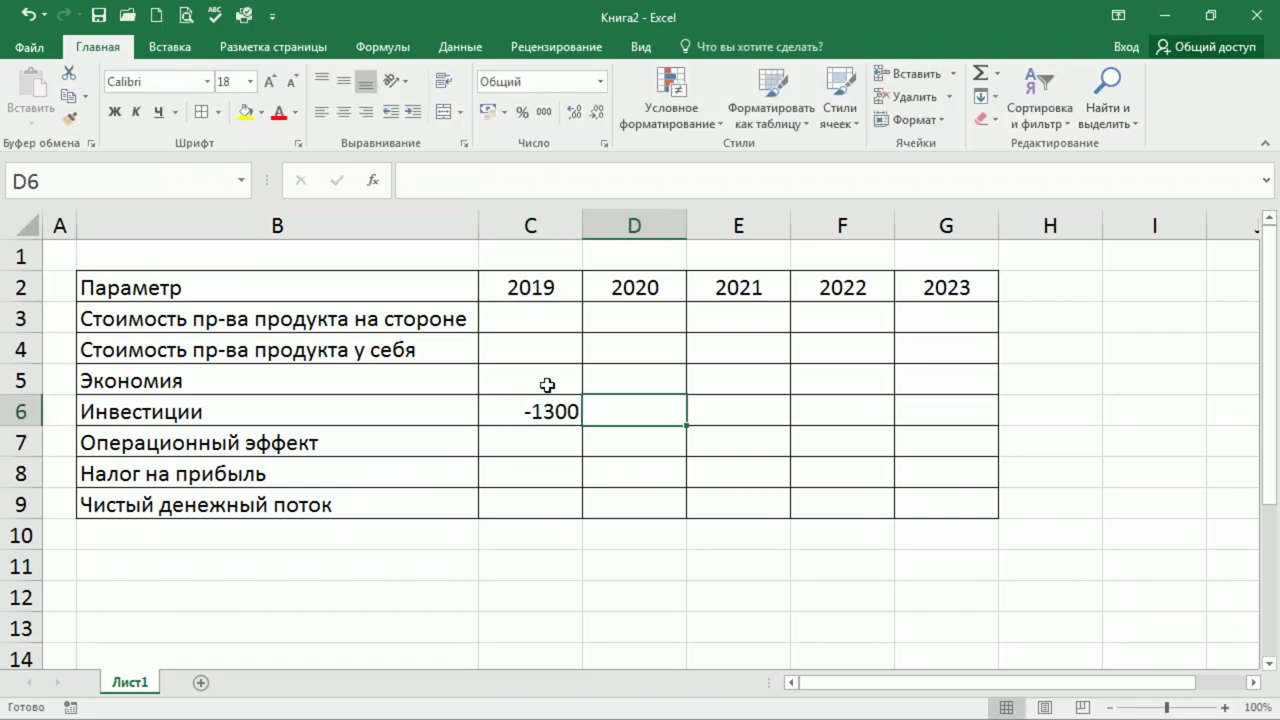
text(-1000)
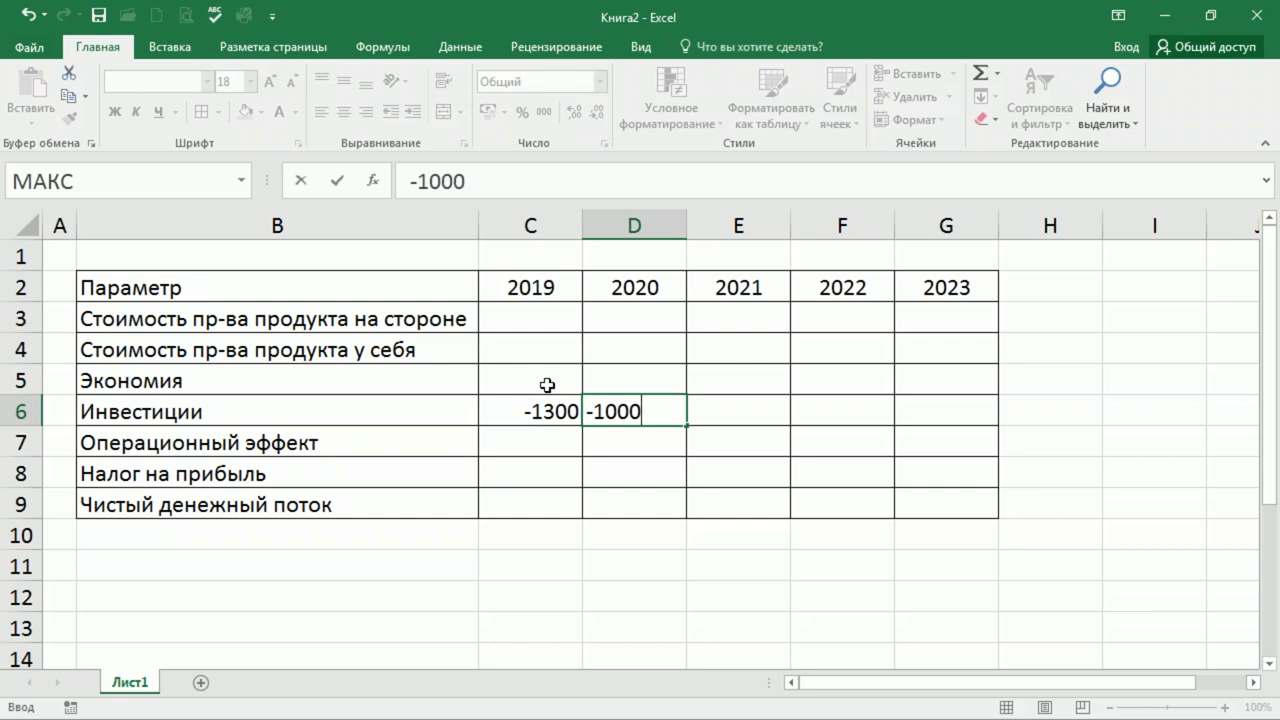
key(Return)
key(Up)
key(Up)
key(Up)
key(Down)
key(Down)
key(Left)
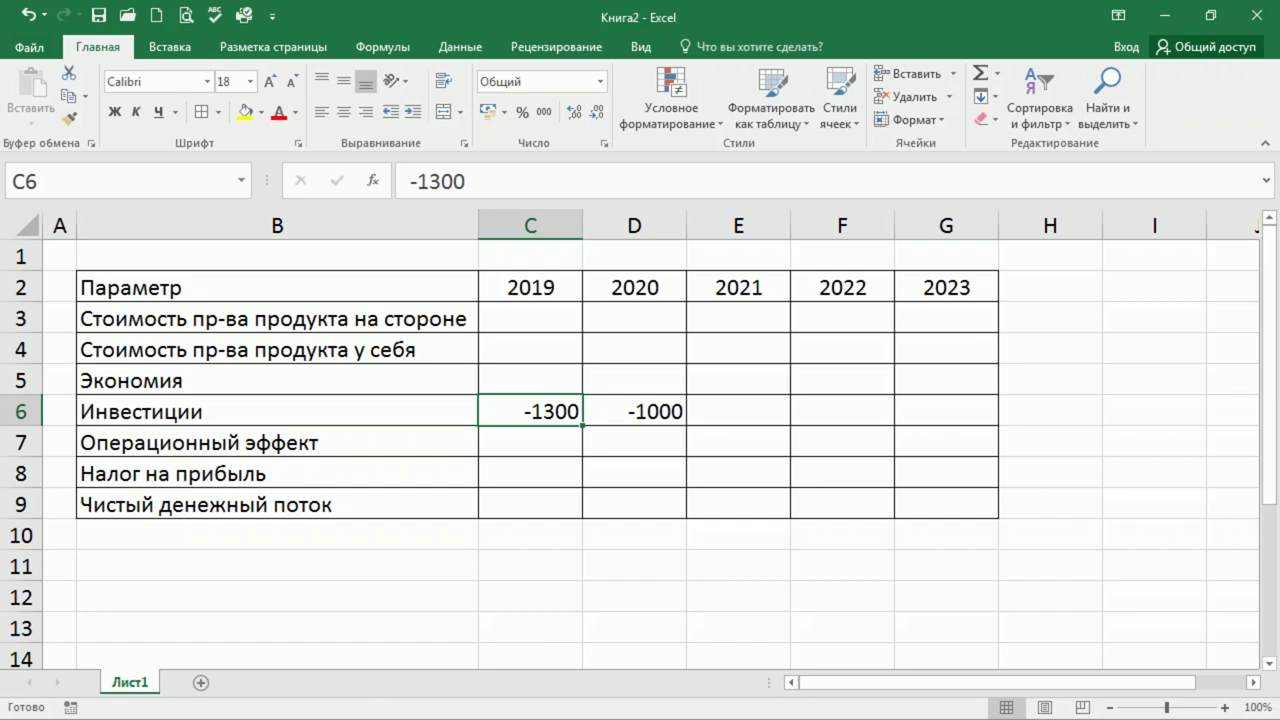
Enter the outside production cost of 5000 for 2021, 2022 and 2023 in cells E3:G3.
click(712, 326)
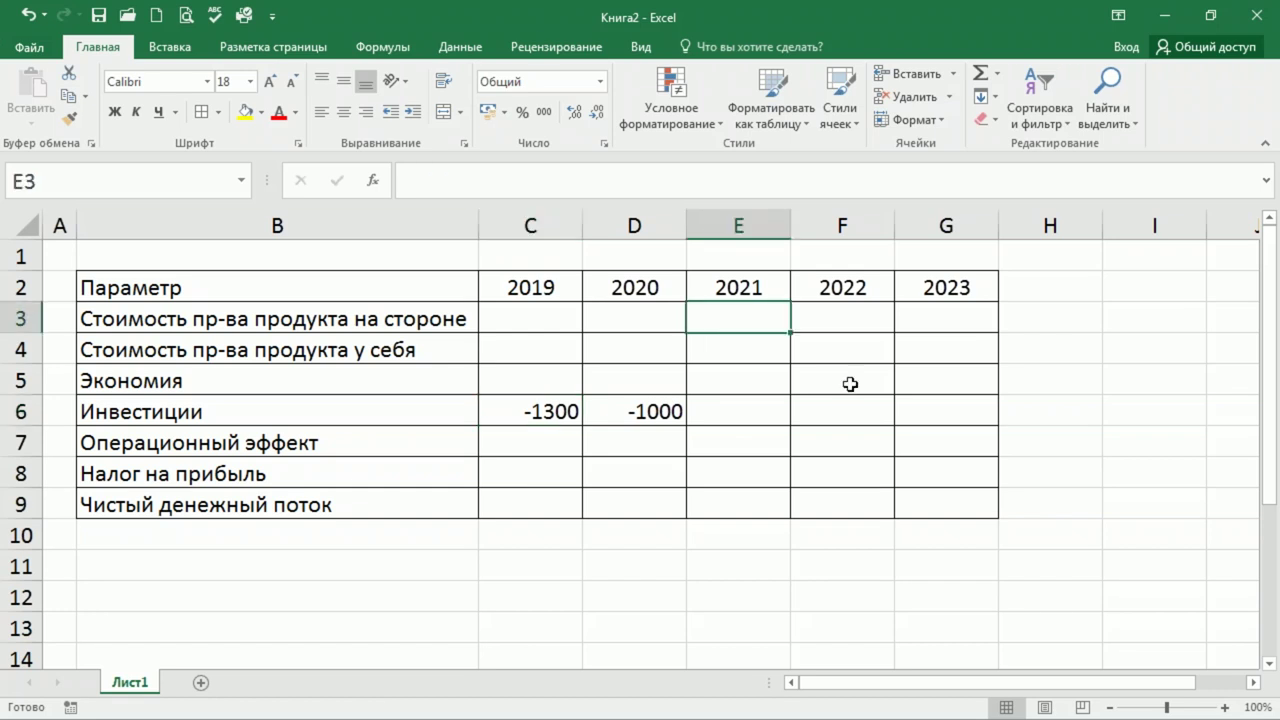
text(5000)
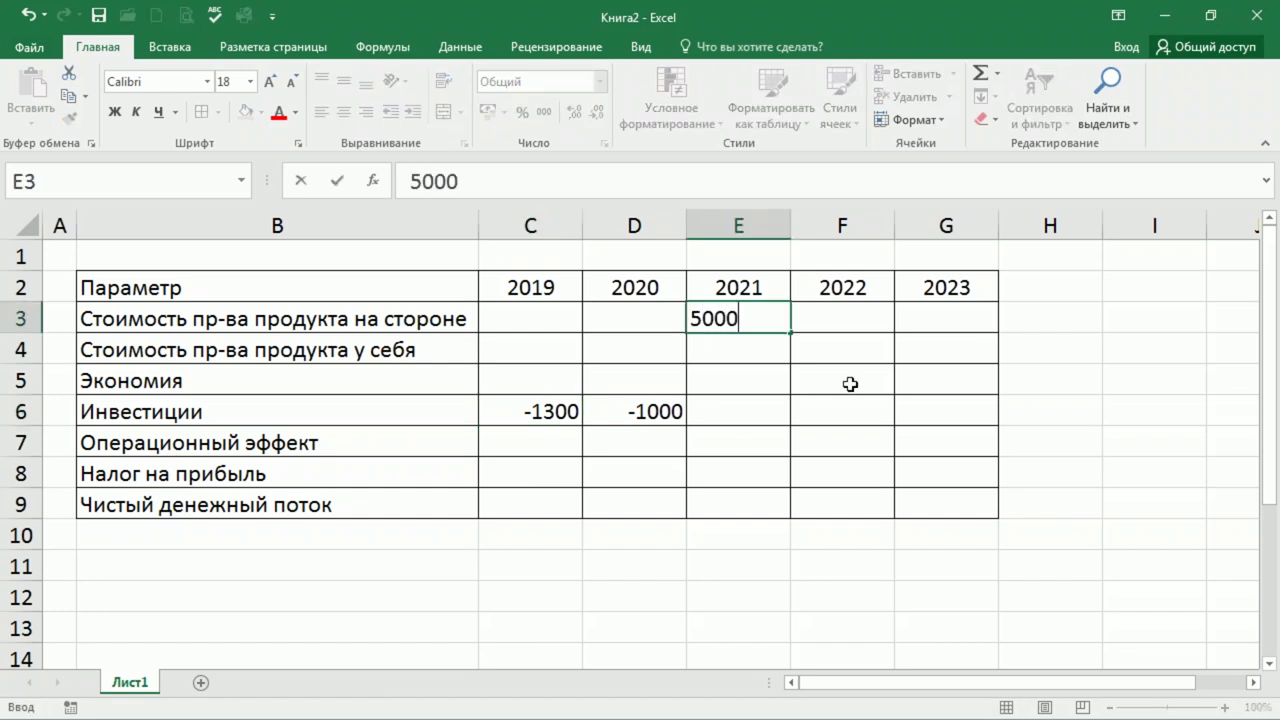
key(Return)
key(Up)
key(Right)
text(5000)
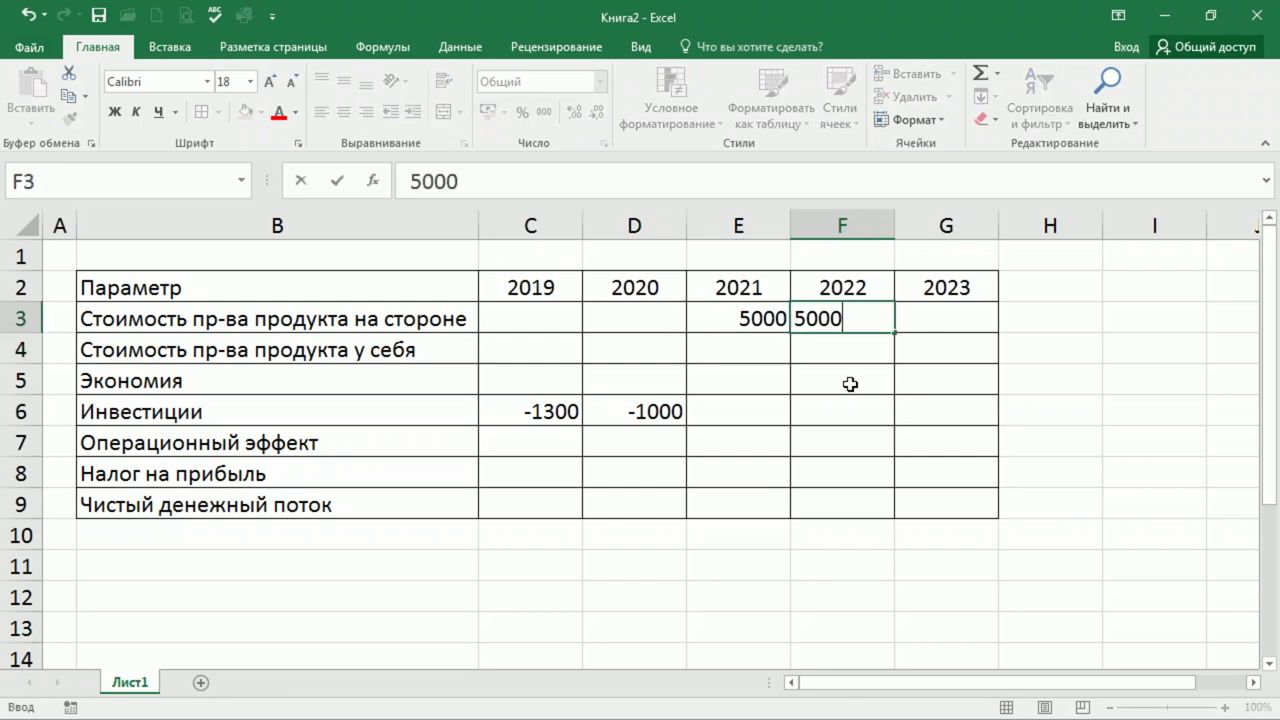
key(Right)
text(5000)
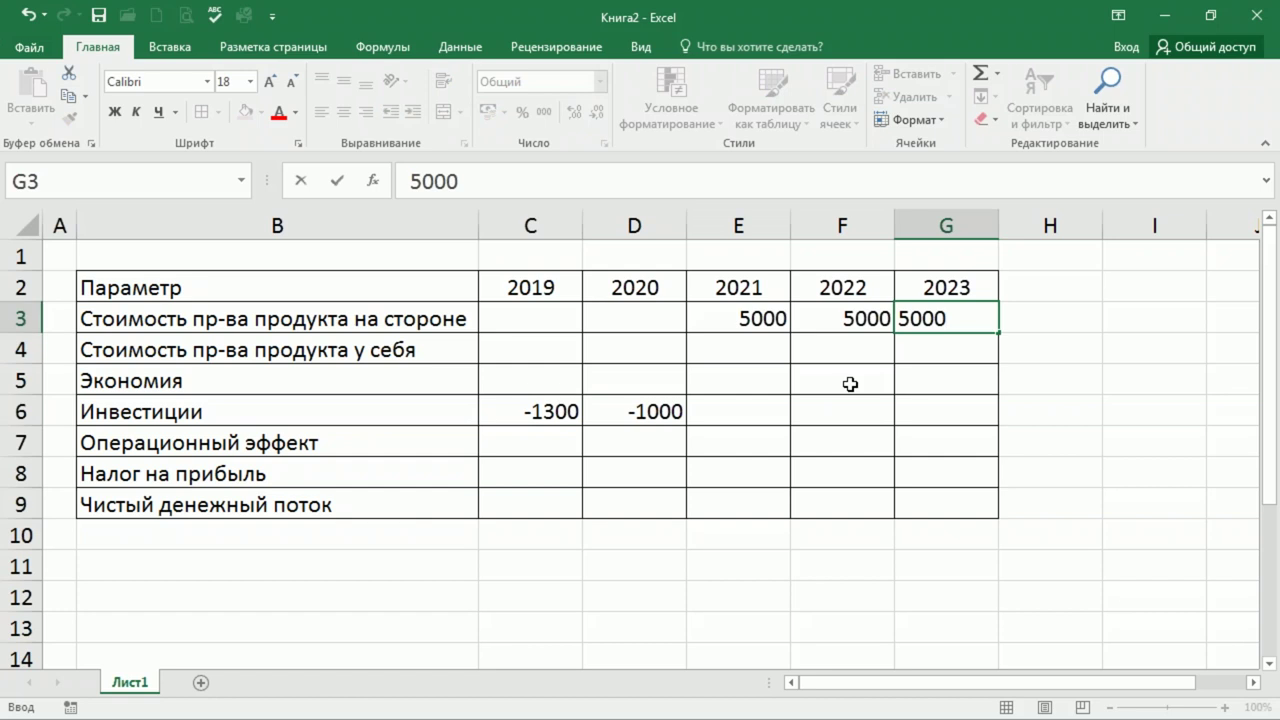
key(Return)
Enter the in-house production cost of 4100 for 2021 in cell E4.
key(Up)
key(Left)
key(Down)
key(Left)
text(4100)
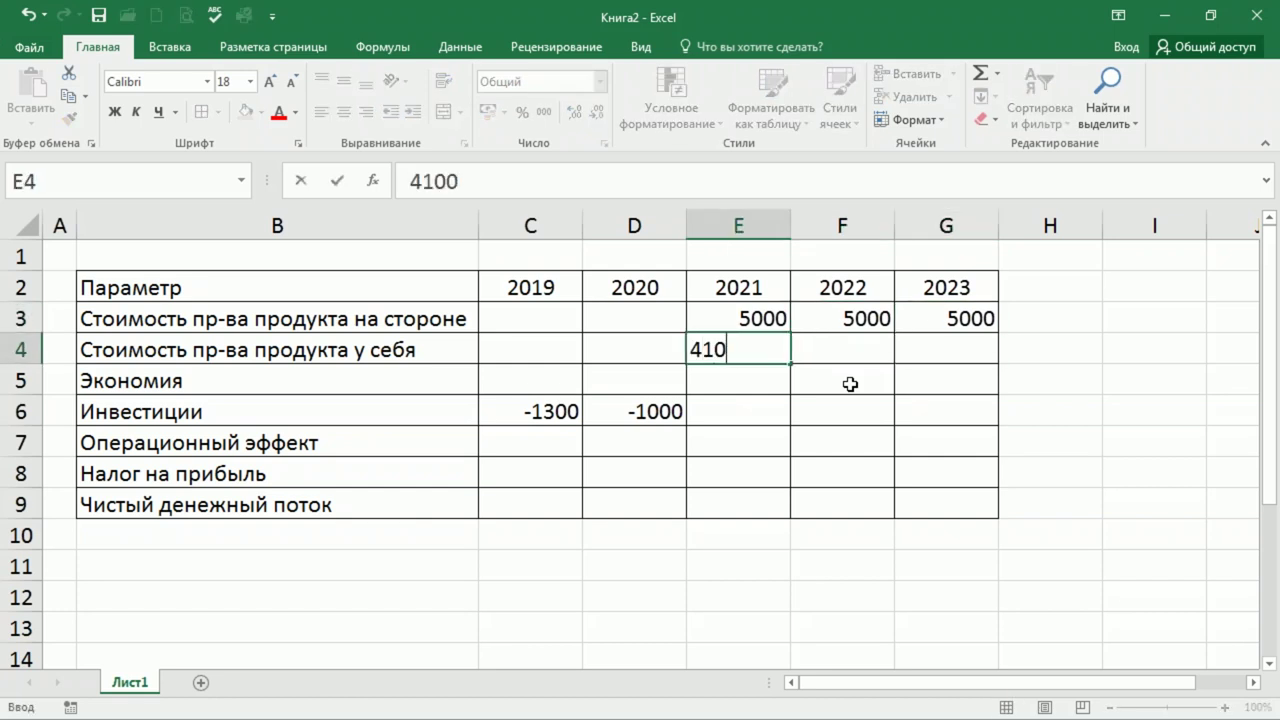
key(ctrl+Return)
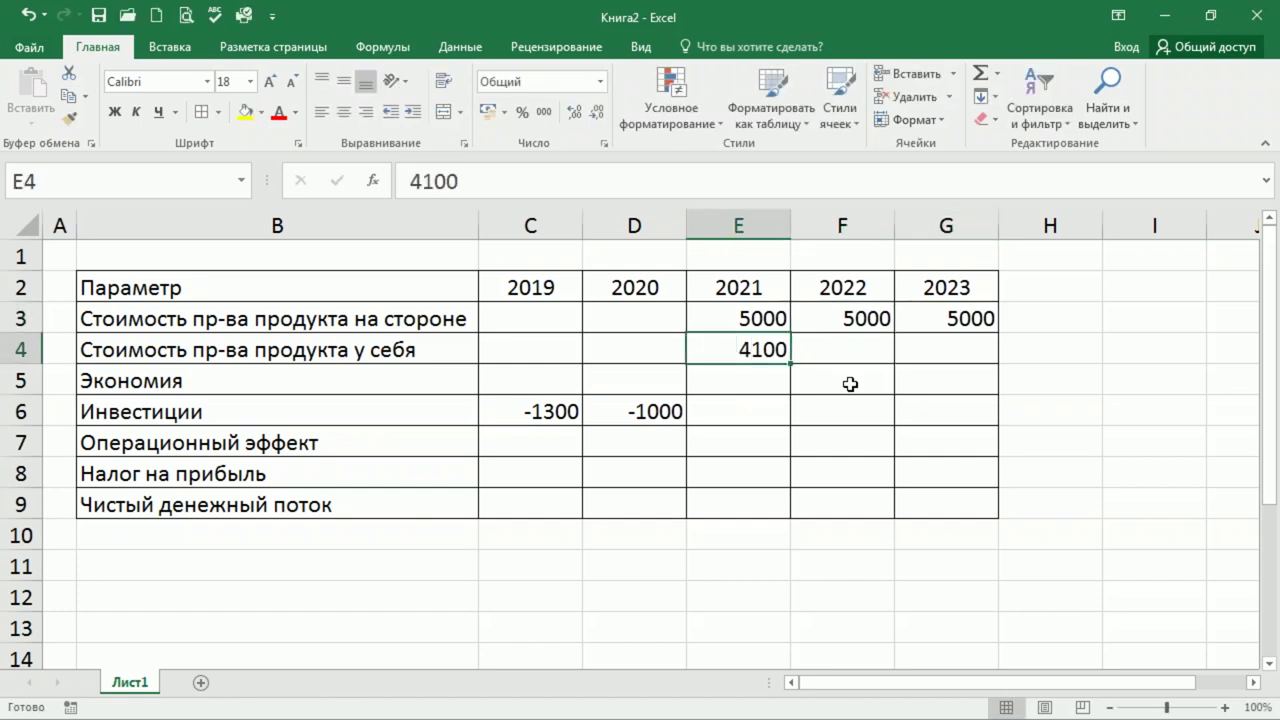
Copy the in-house cost of 4100 across to F4:G4 and enter savings of 900 for 2021–2023 in E5:G5.
drag(790, 364, 950, 360)
click(762, 381)
text(900)
key(Return)
key(Up)
drag(795, 395, 951, 406)
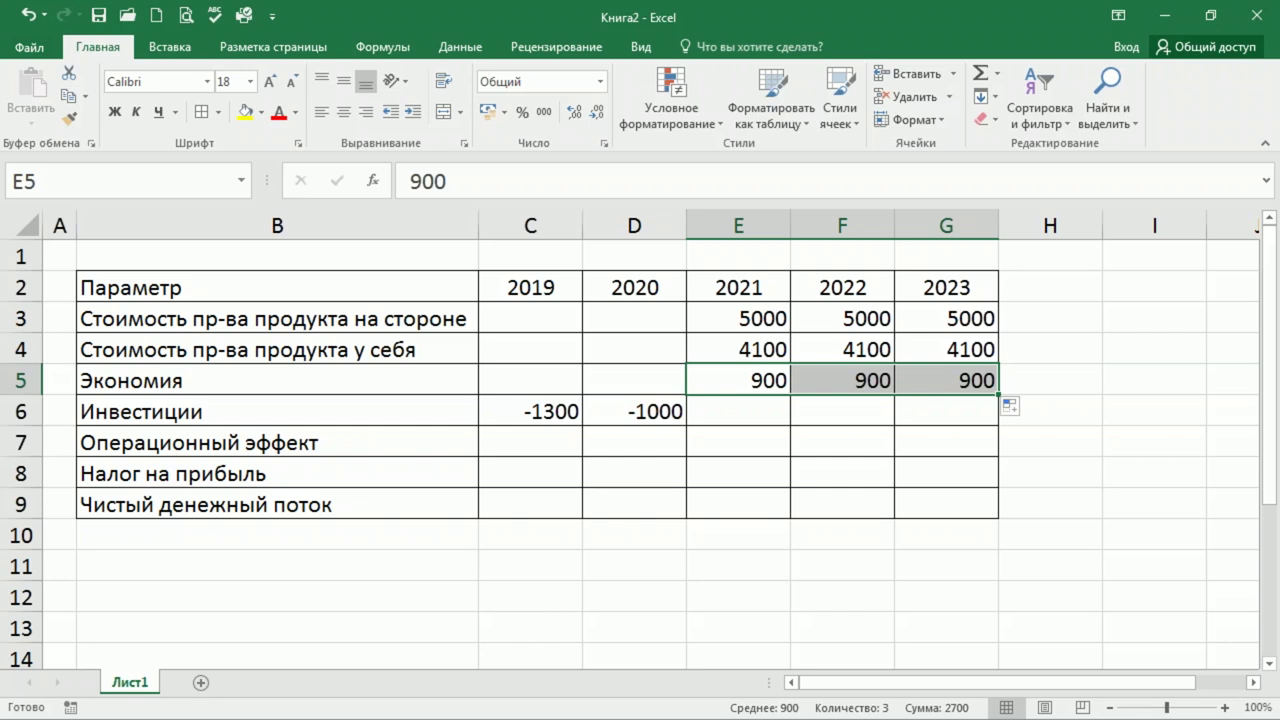
Calculate the operating effect in C7 as =C5+C6 and copy the formula across to G7.
click(528, 446)
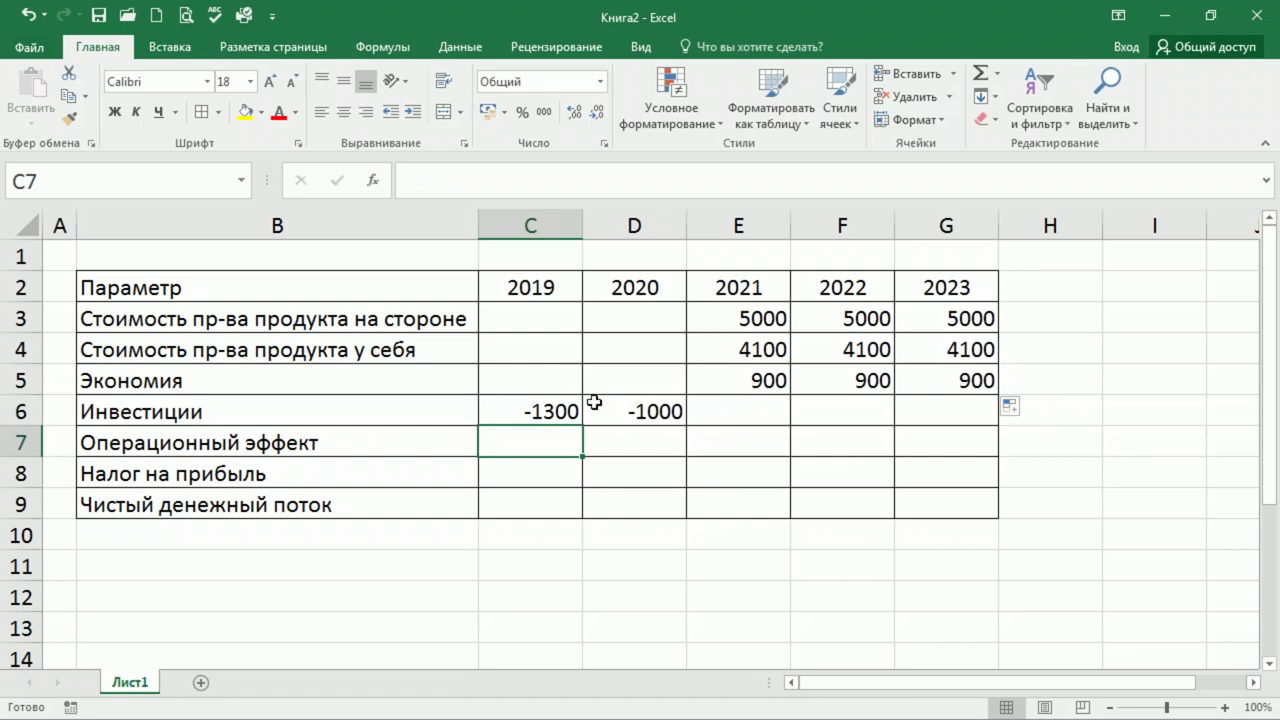
text(=)
click(552, 383)
text(+)
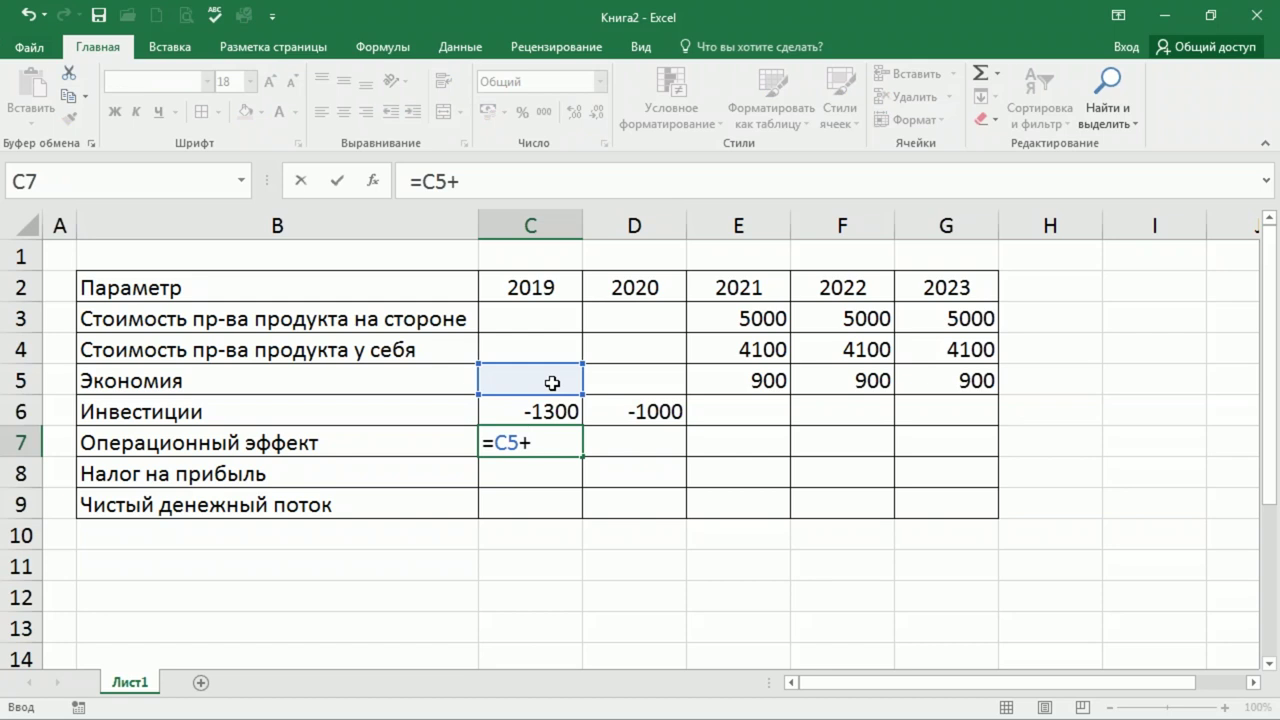
click(531, 411)
key(Return)
key(Up)
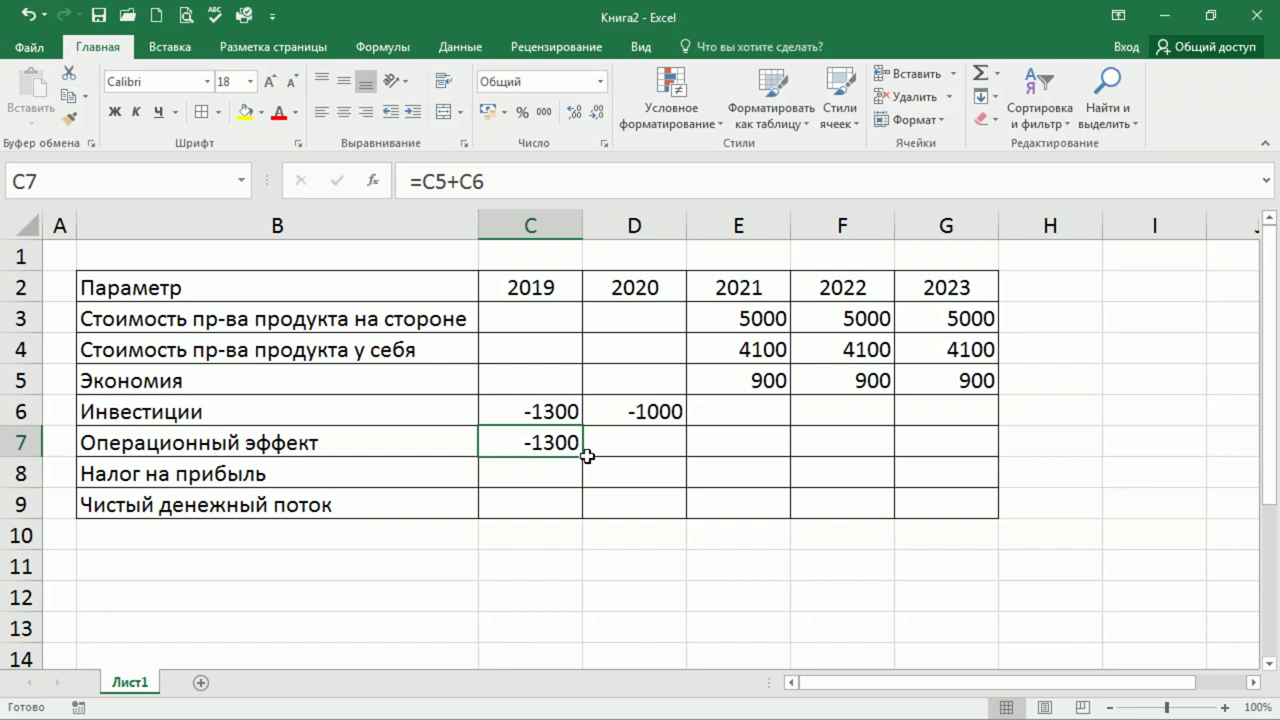
drag(587, 456, 975, 482)
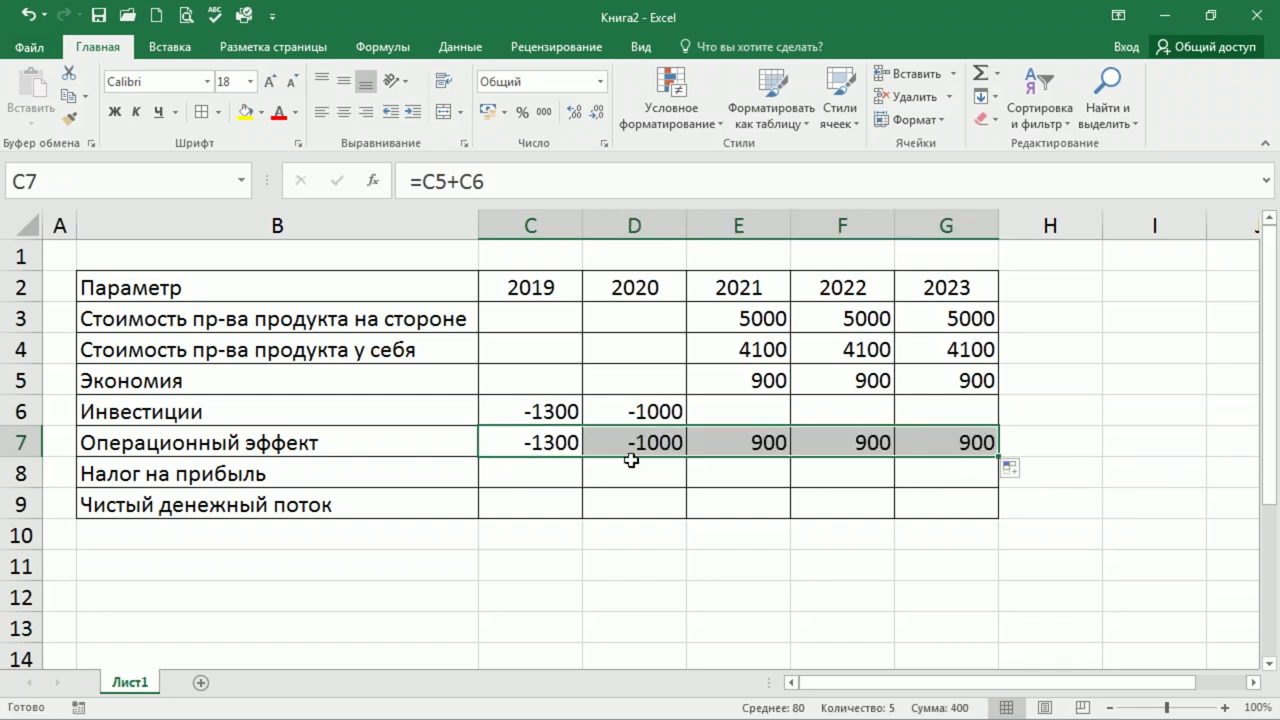
Try calculating the 2019 profit tax in C8 with the formula =C7*0,2.
click(537, 471)
text(=)
click(552, 443)
text(*0,2)
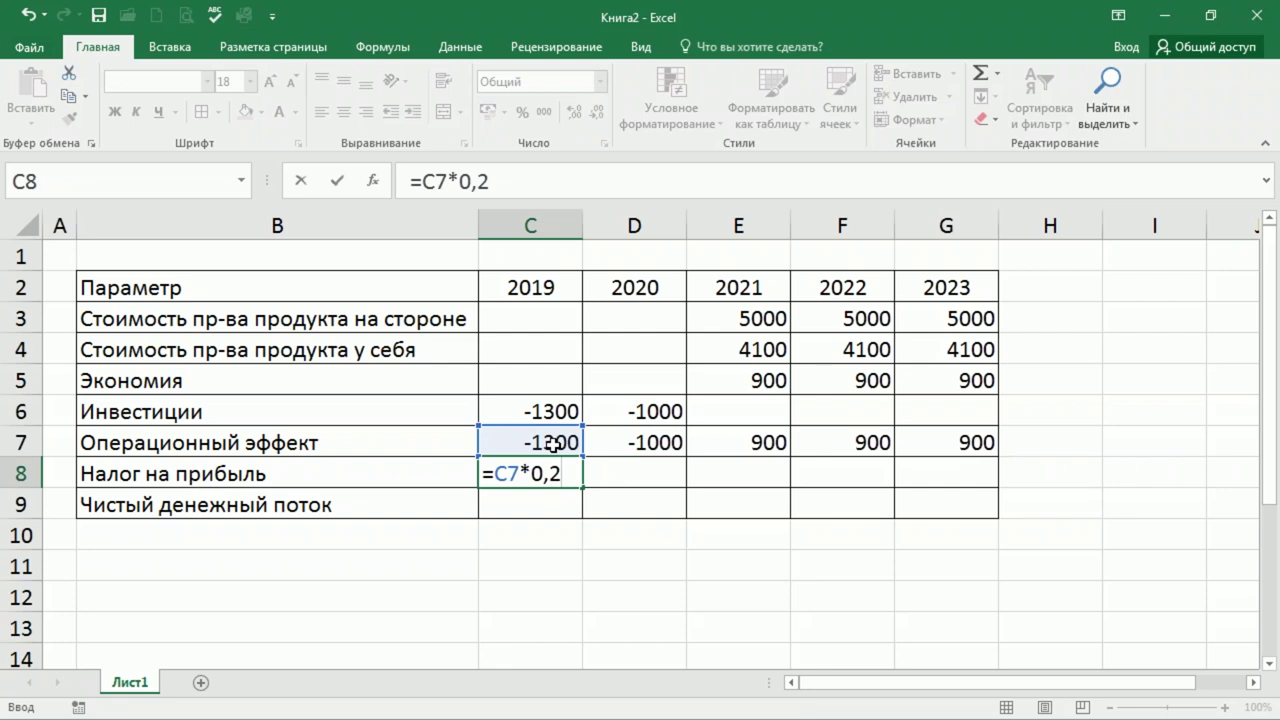
key(Return)
key(Up)
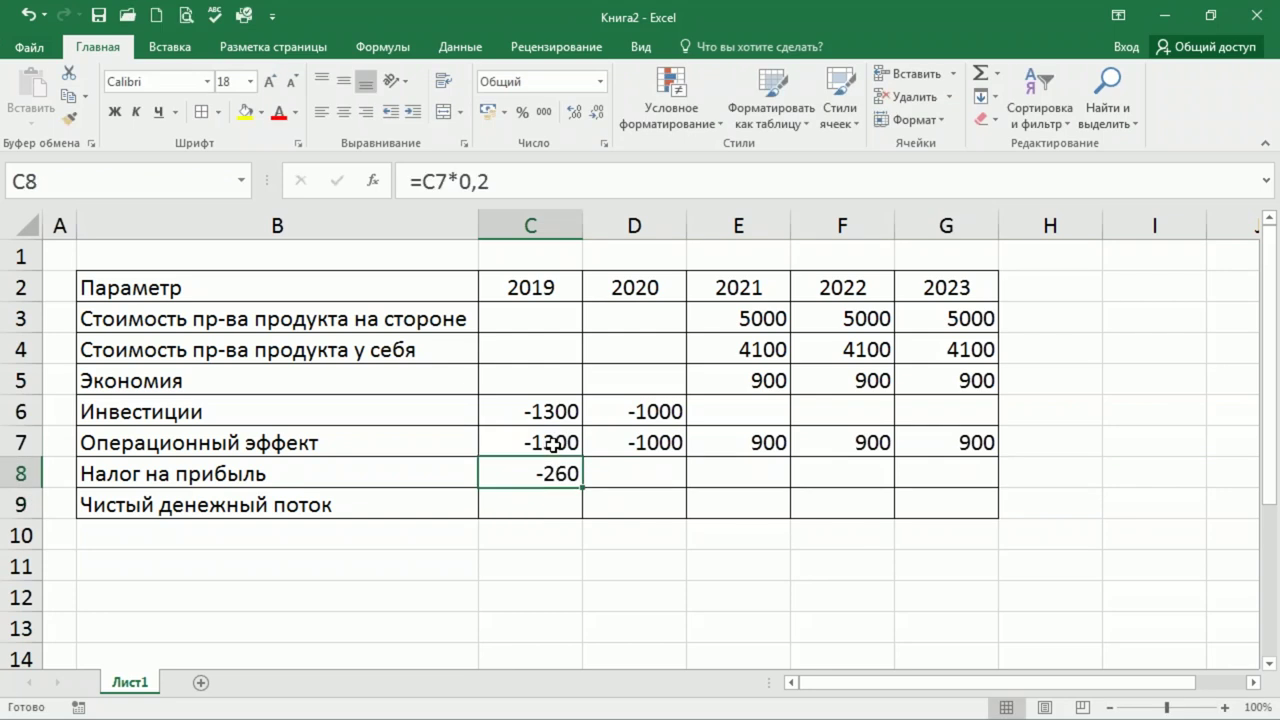
Enter a profit tax of 0 for 2019 and 2020 in cells C8 and D8.
text(0)
key(ctrl+Return)
key(Right)
text(0)
key(ctrl+Return)
key(Right)
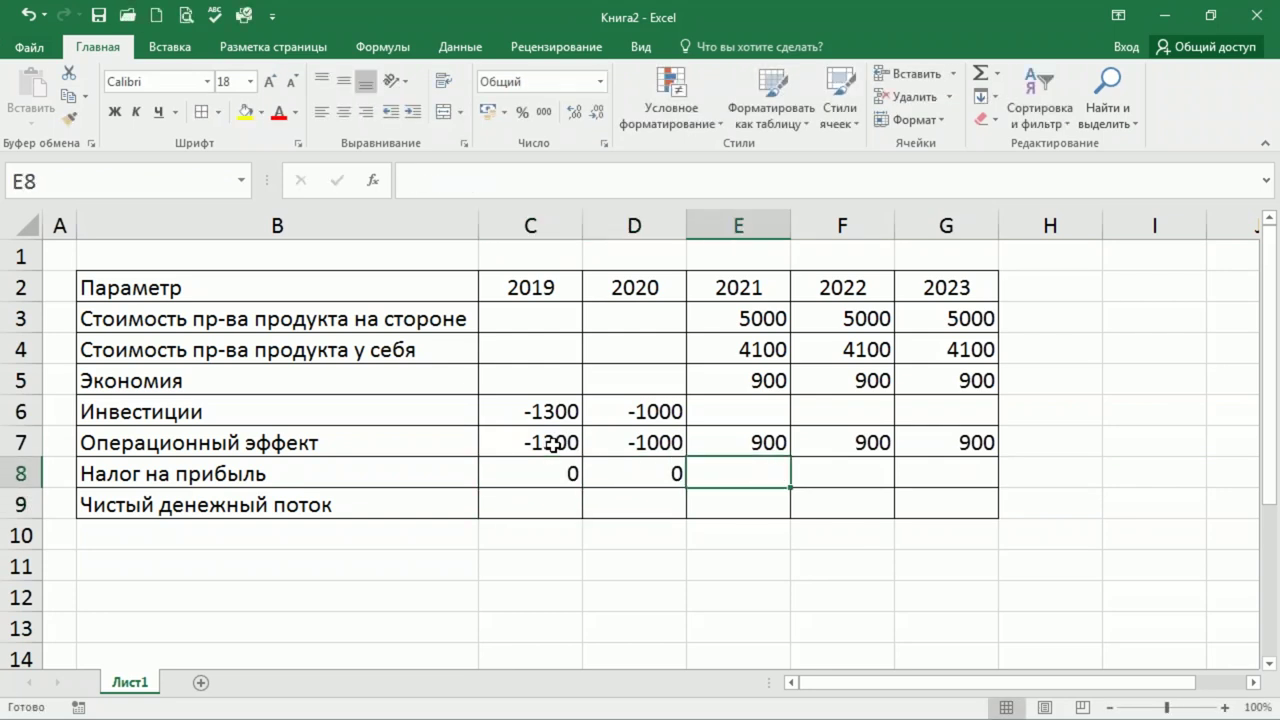
Calculate the 2021 profit tax in E8 as =E7*0,2 and copy the formula across to G8.
text(=)
click(739, 435)
text(*)
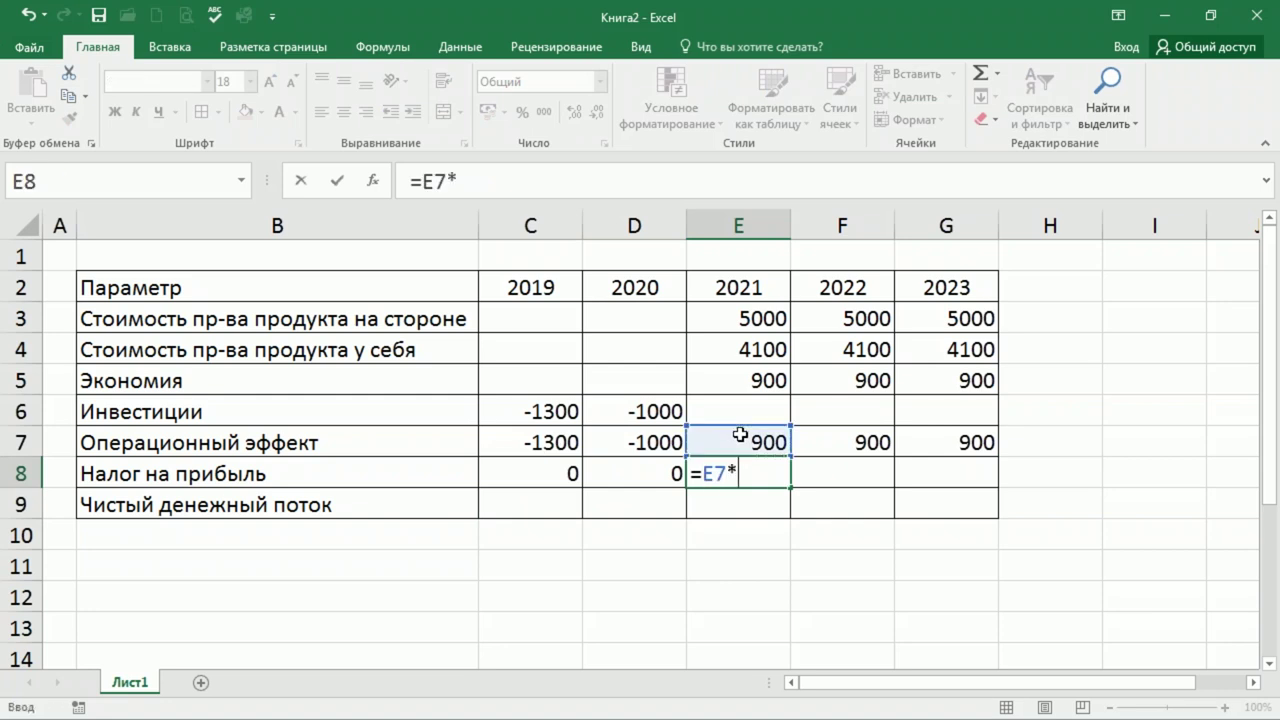
text(0,2)
key(ctrl+Return)
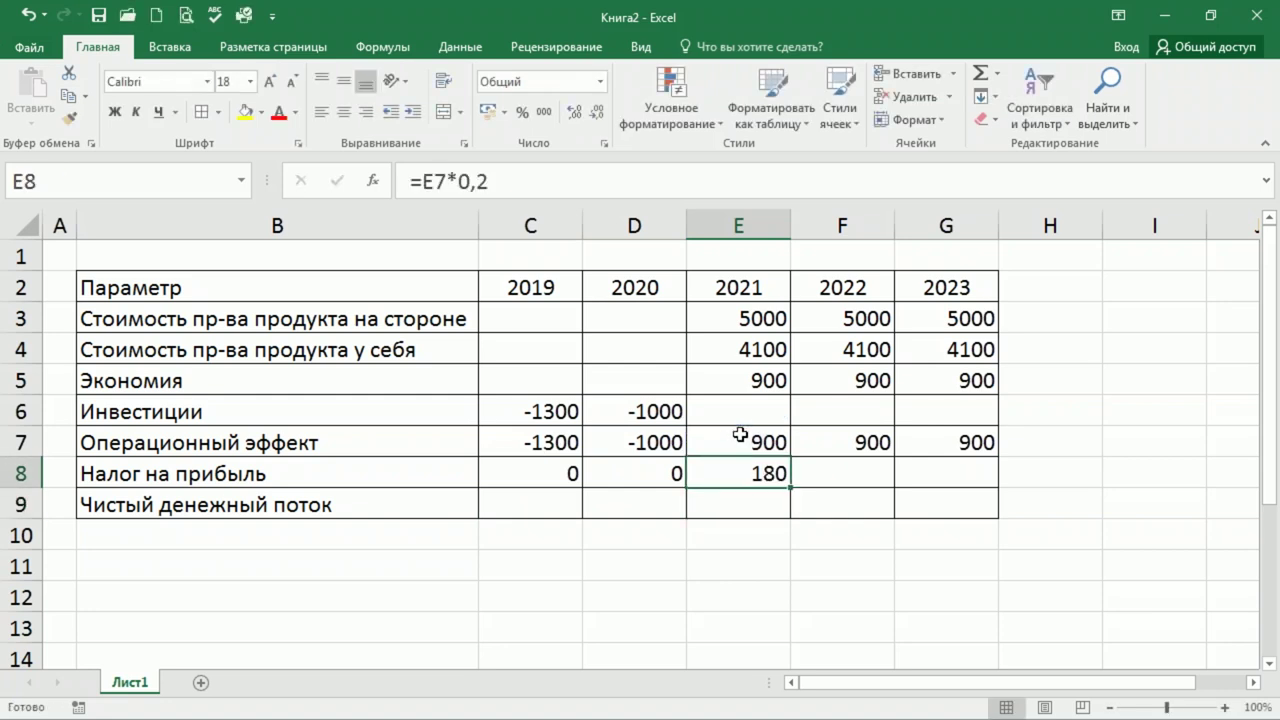
drag(789, 488, 975, 490)
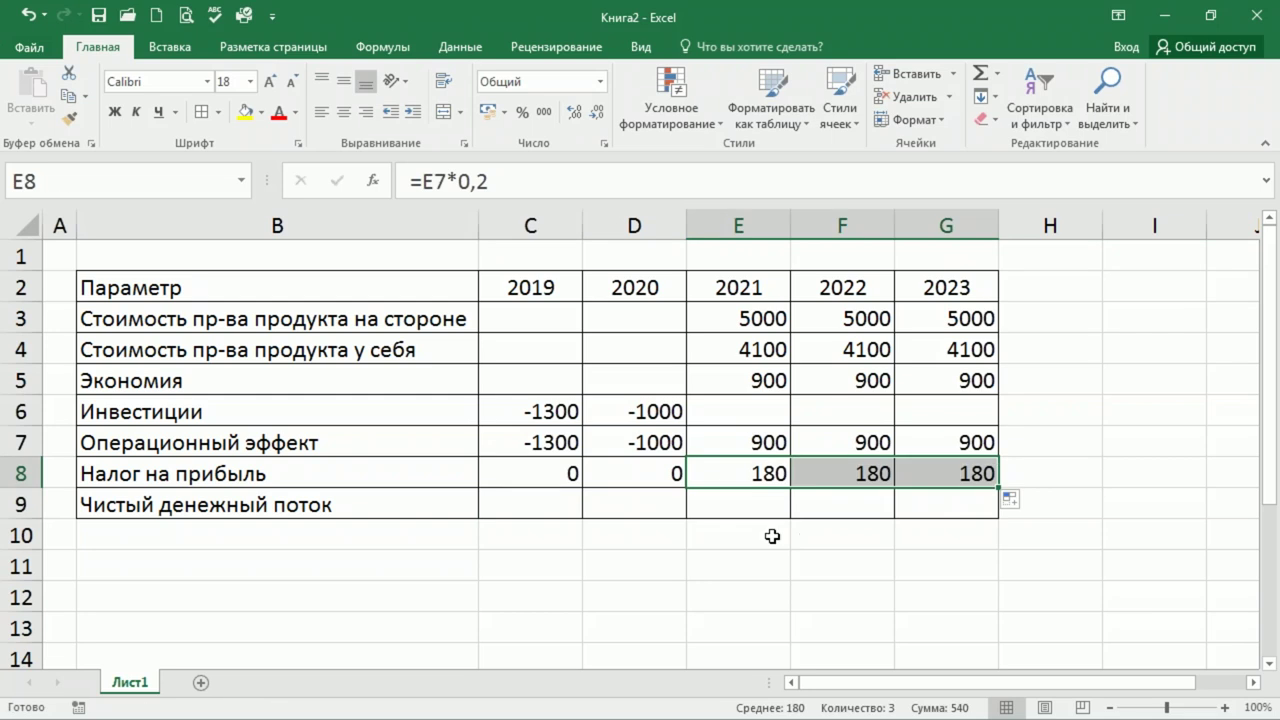
Set the 2019 net cash flow in C9 to =C7 and copy the formula to D9 for 2020.
click(538, 505)
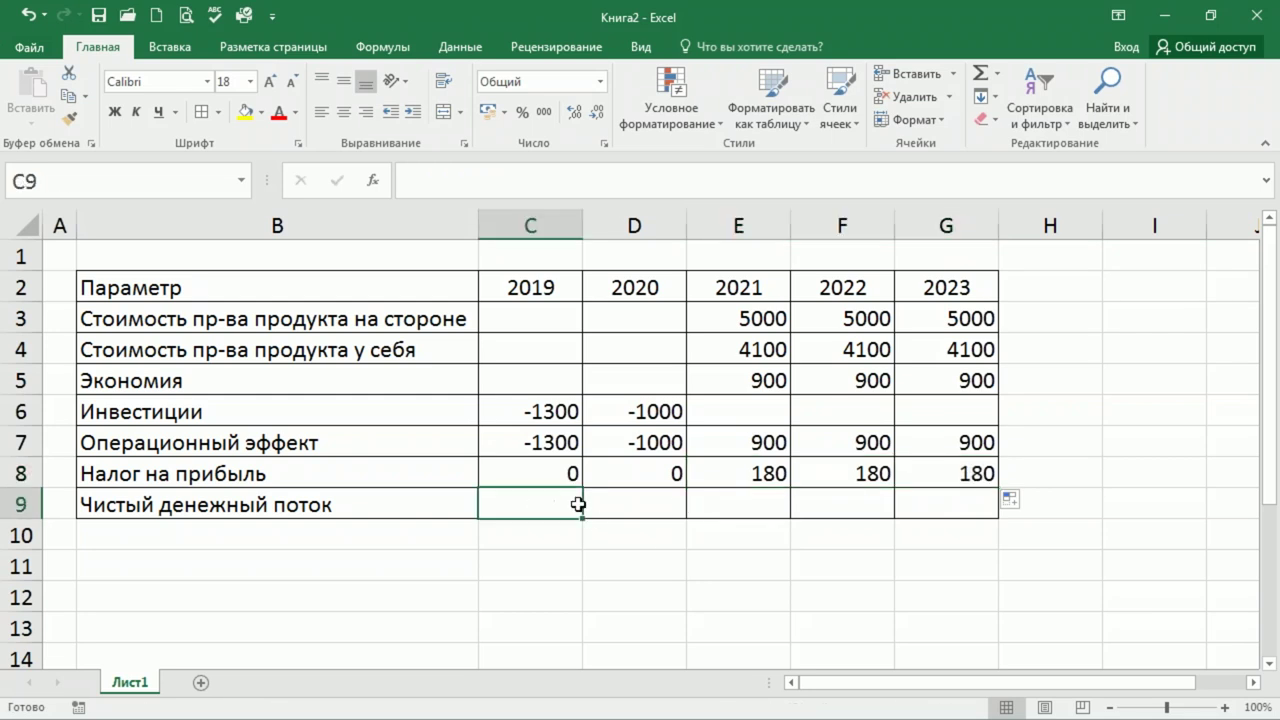
text(=)
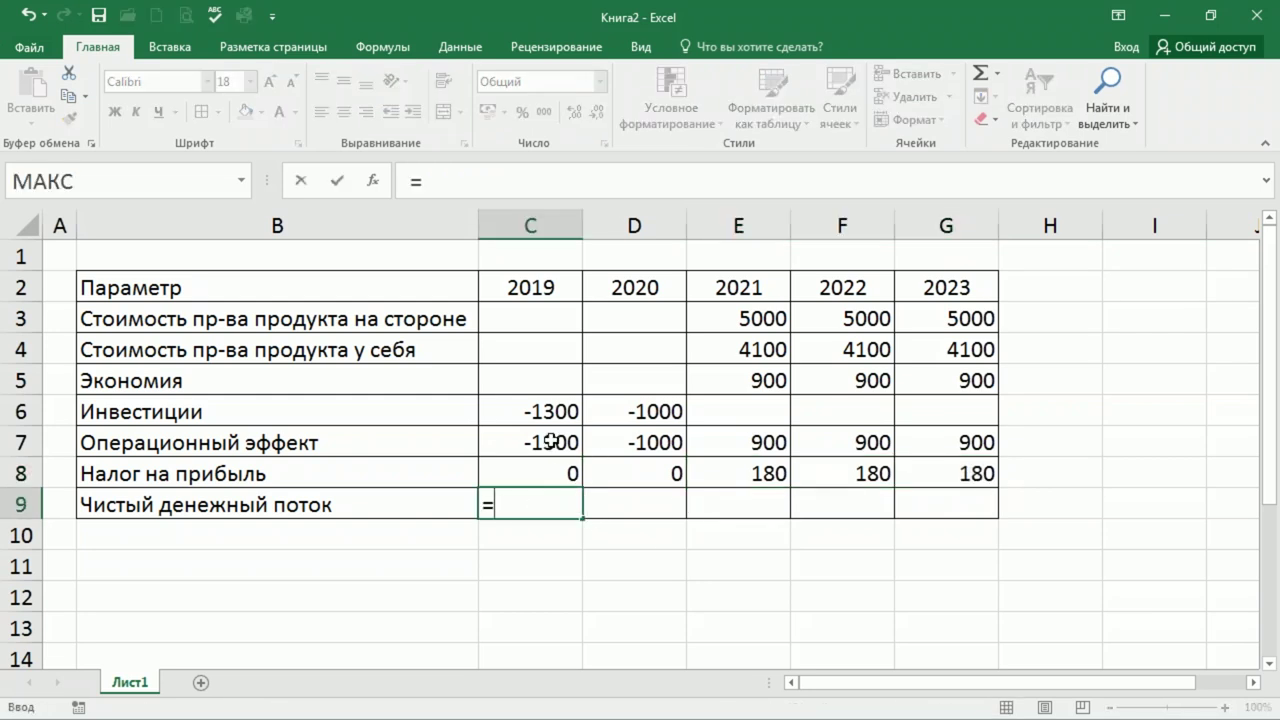
click(551, 441)
key(Return)
key(Up)
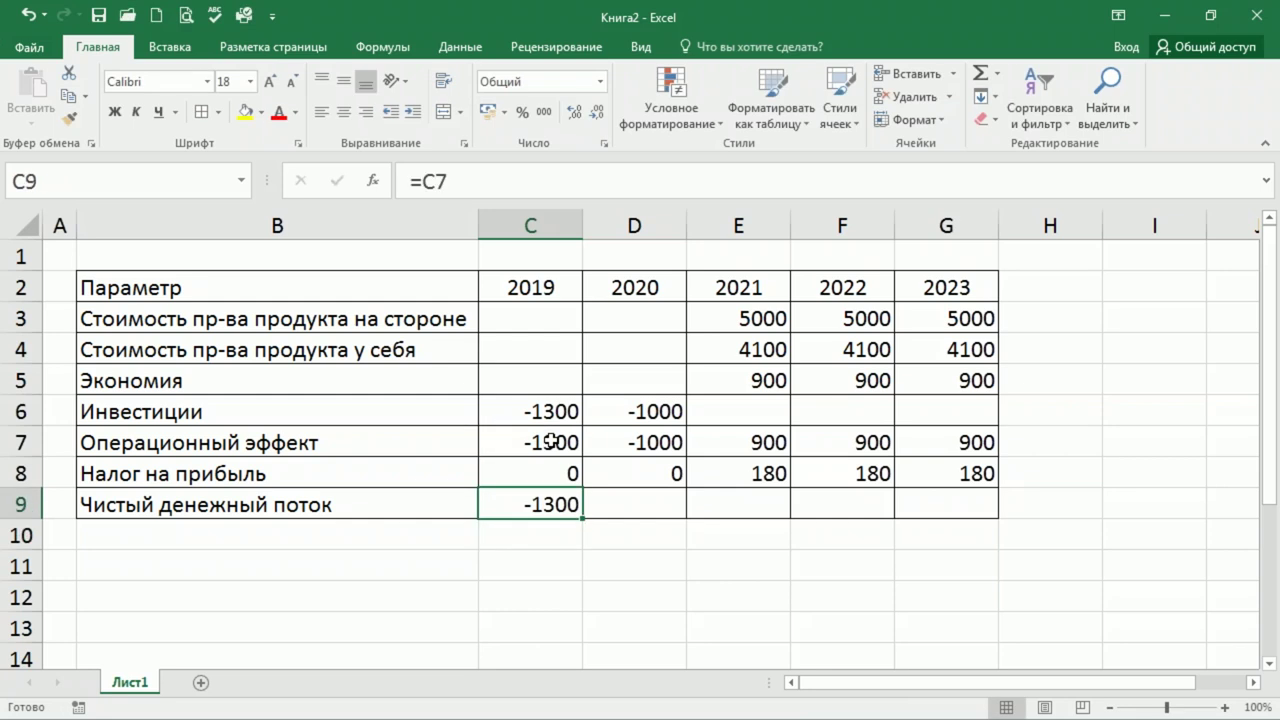
drag(582, 519, 668, 522)
Calculate the 2021 net cash flow in E9 as =E7-E8 and copy the formula across to G9.
click(740, 509)
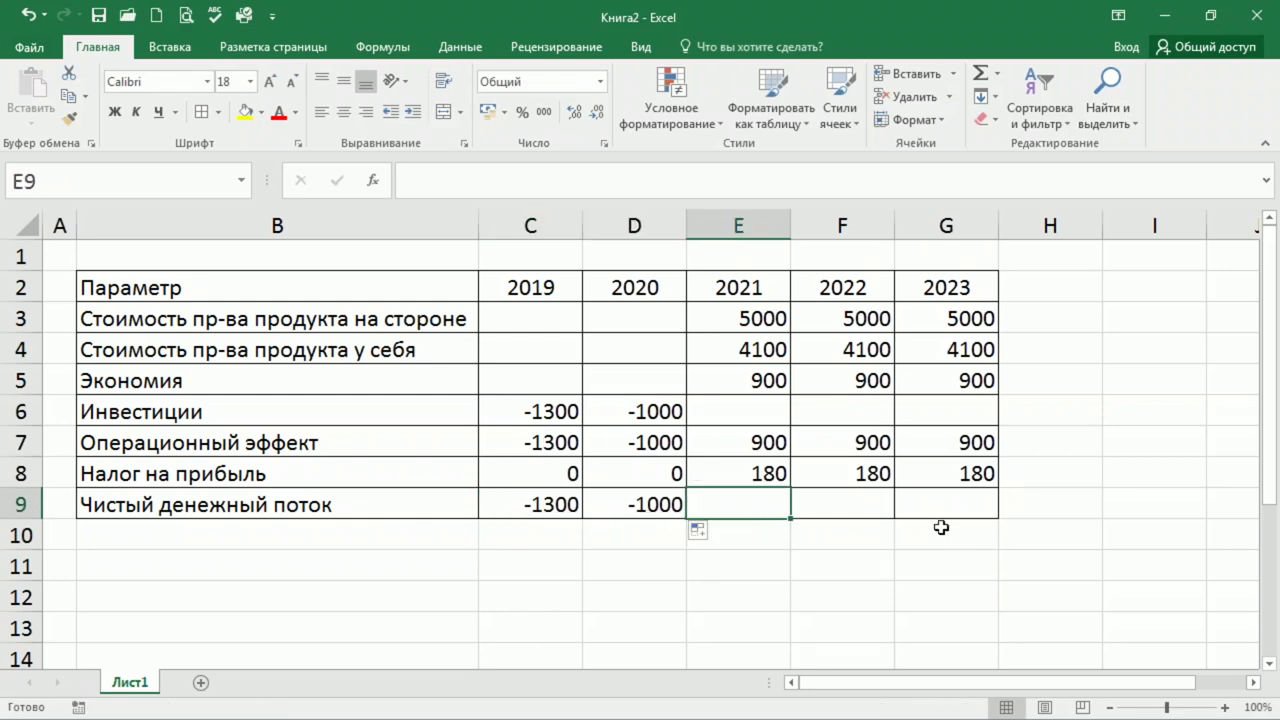
text(=)
click(783, 446)
text(-)
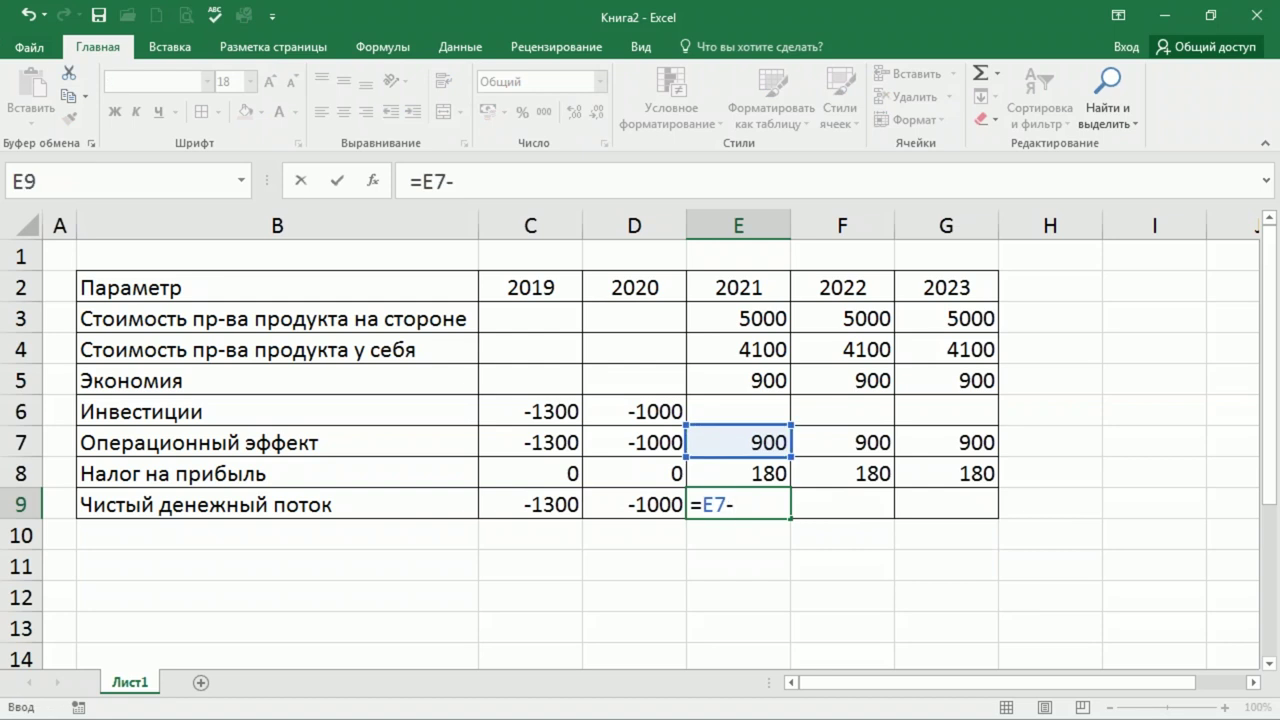
click(776, 475)
key(Return)
key(Up)
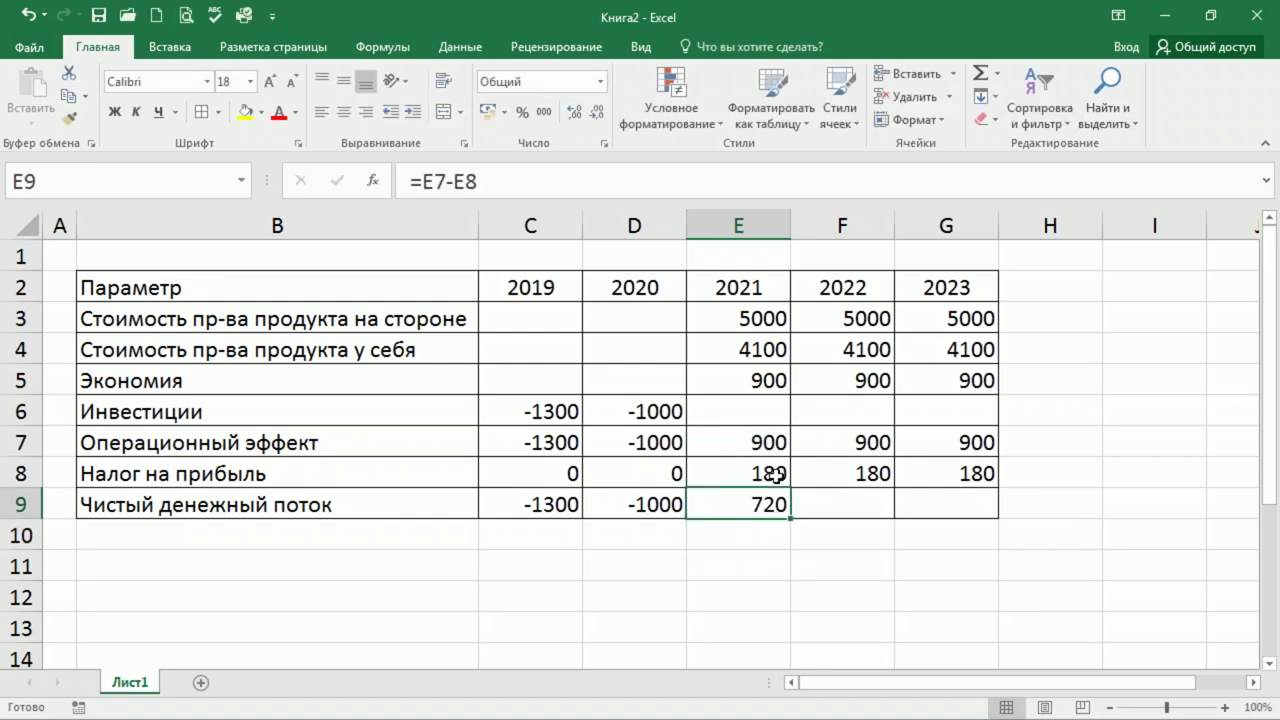
drag(784, 511, 1000, 520)
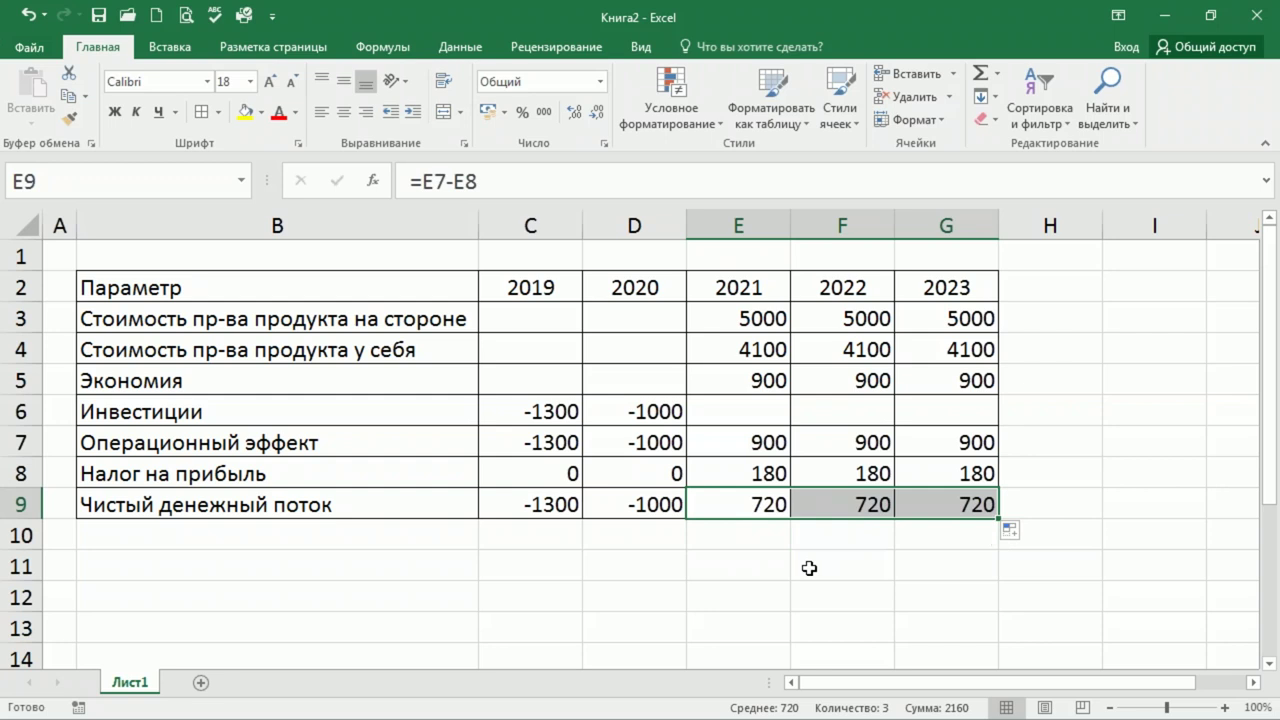
Enter the label "Ставка дисконтирования" in cell B11 below the table.
click(811, 566)
click(296, 560)
text(Ста)
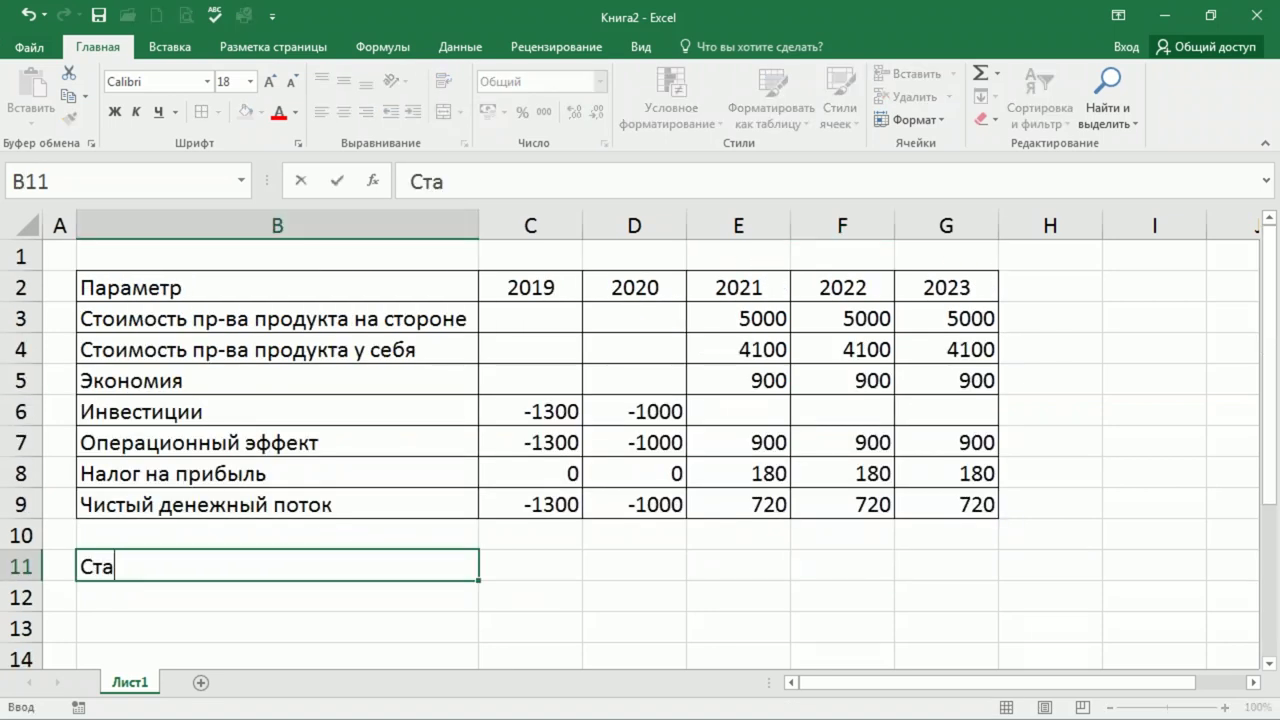
text(вка дисконтирования)
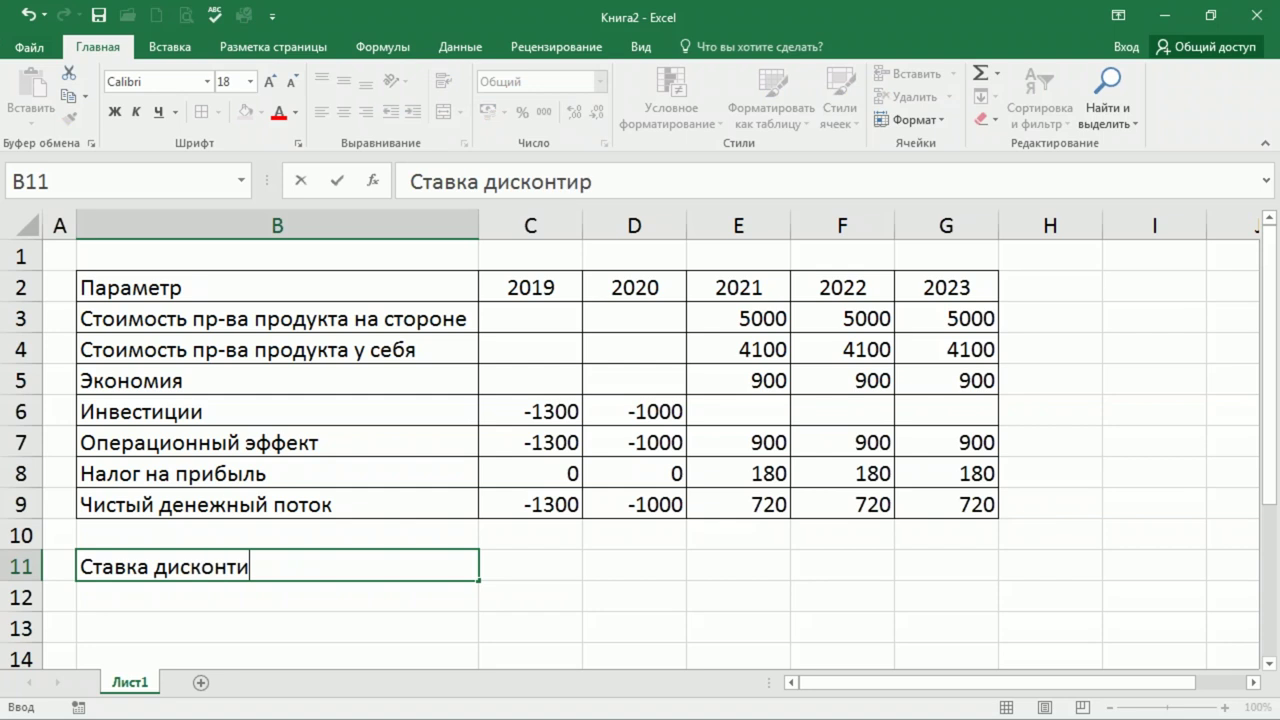
key(Return)
key(Up)
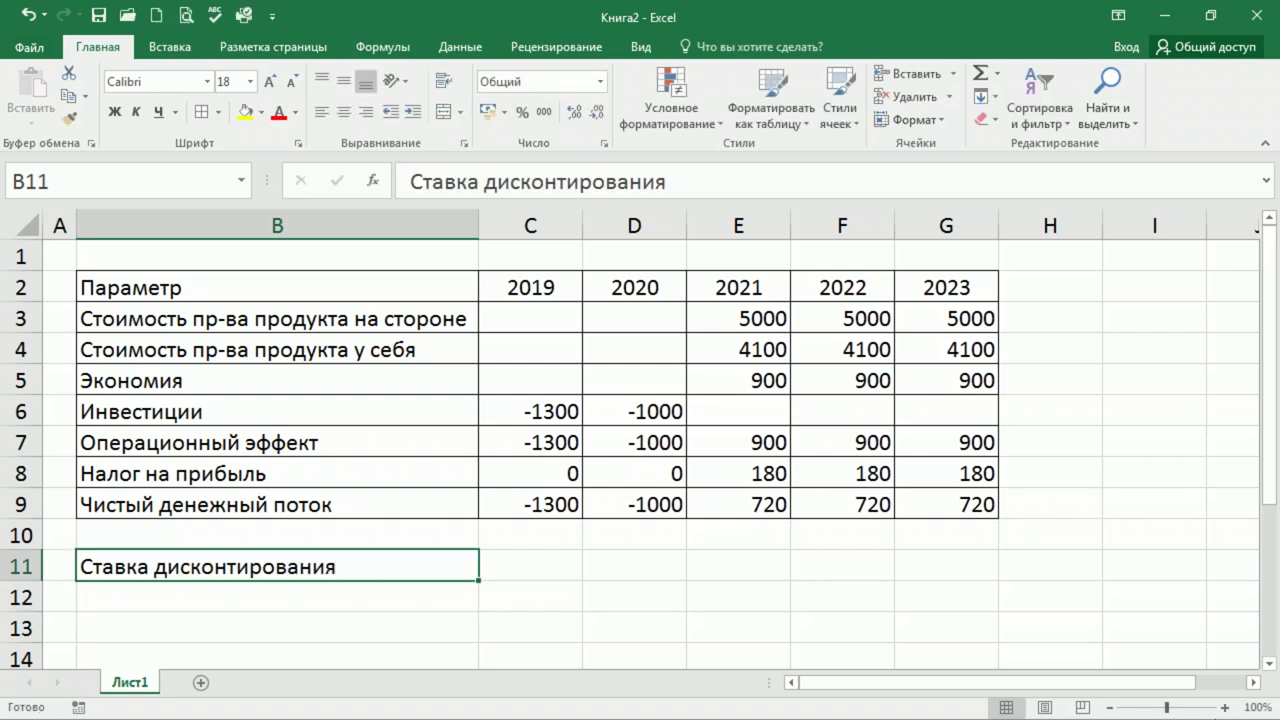
Enter the discount rate of 12% in cell C11 beside its label.
key(alt+Tab)
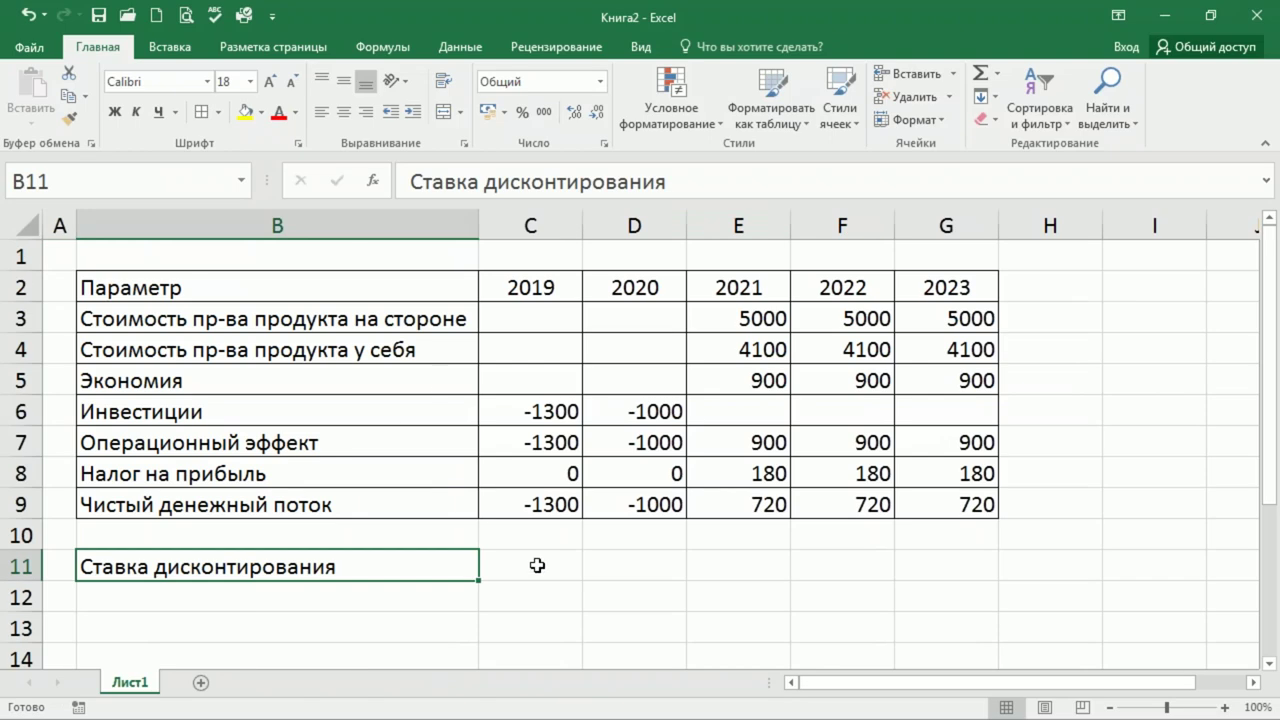
click(536, 565)
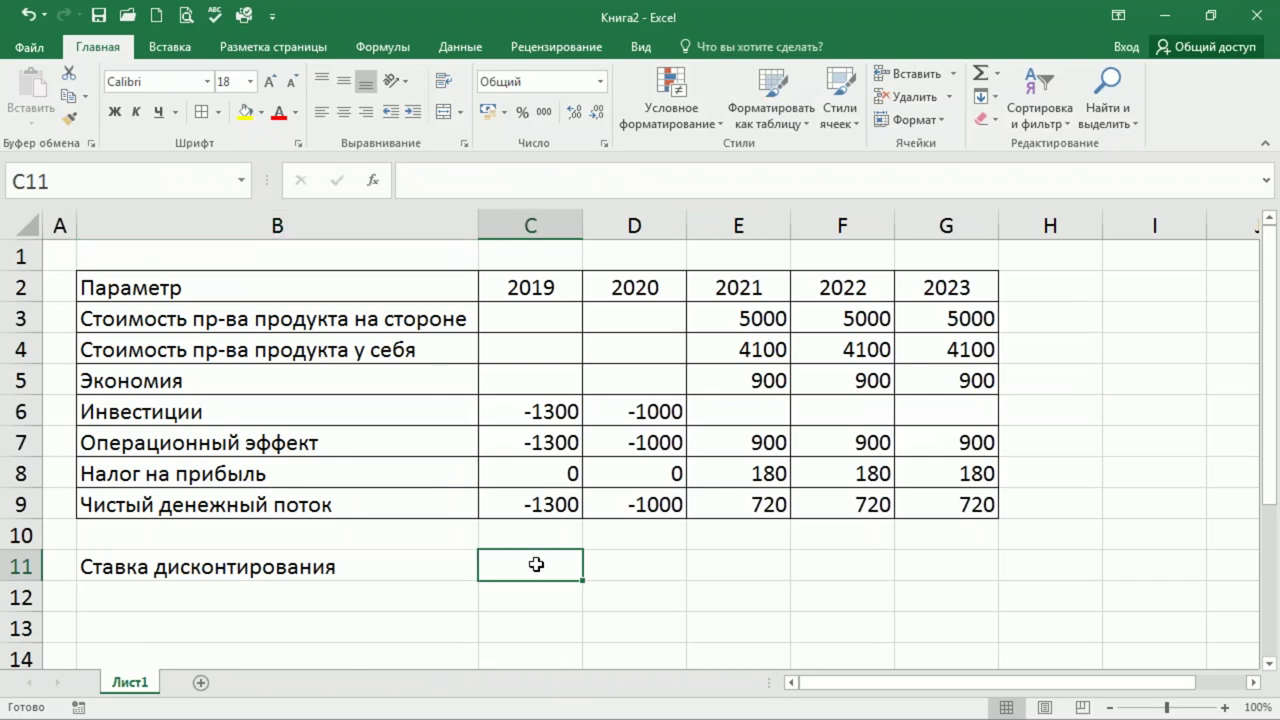
text(12%)
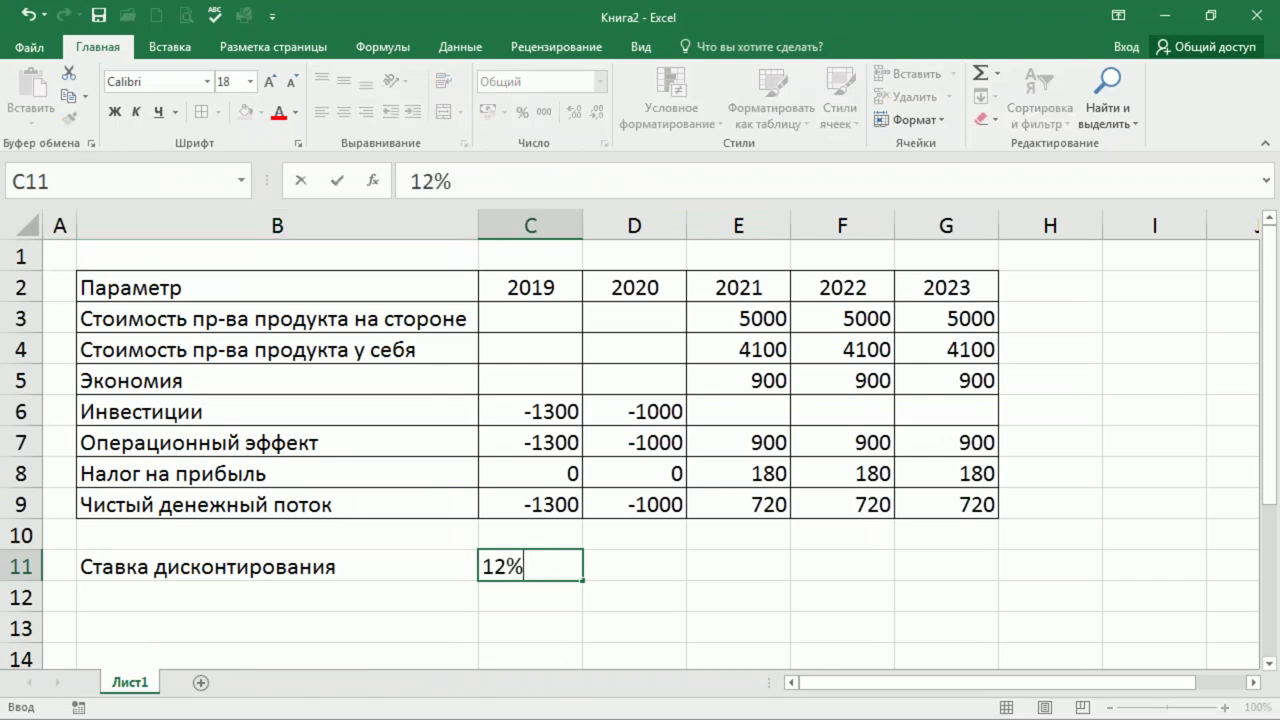
key(Return)
Enter the label "Показатели эффективности" in cell B13.
key(Down)
key(Left)
scroll(473, 559, down, 1)
text(П)
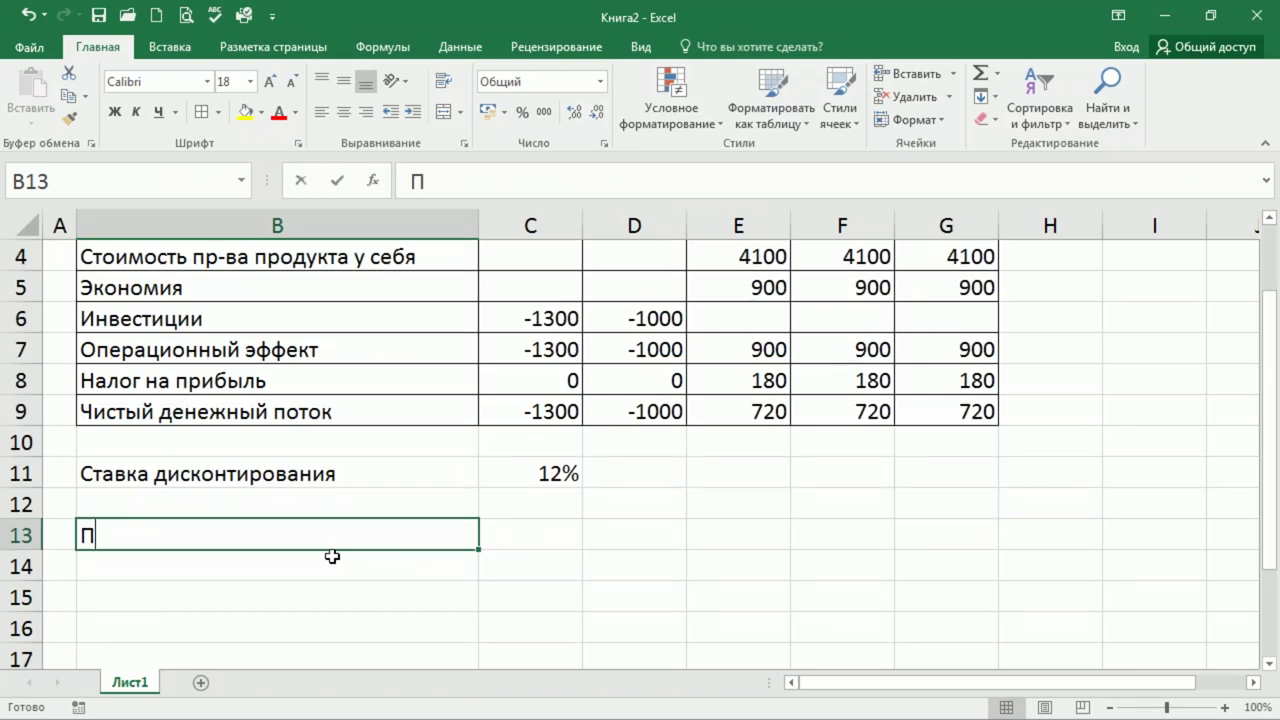
text(оказатели эффективности)
key(Tab)
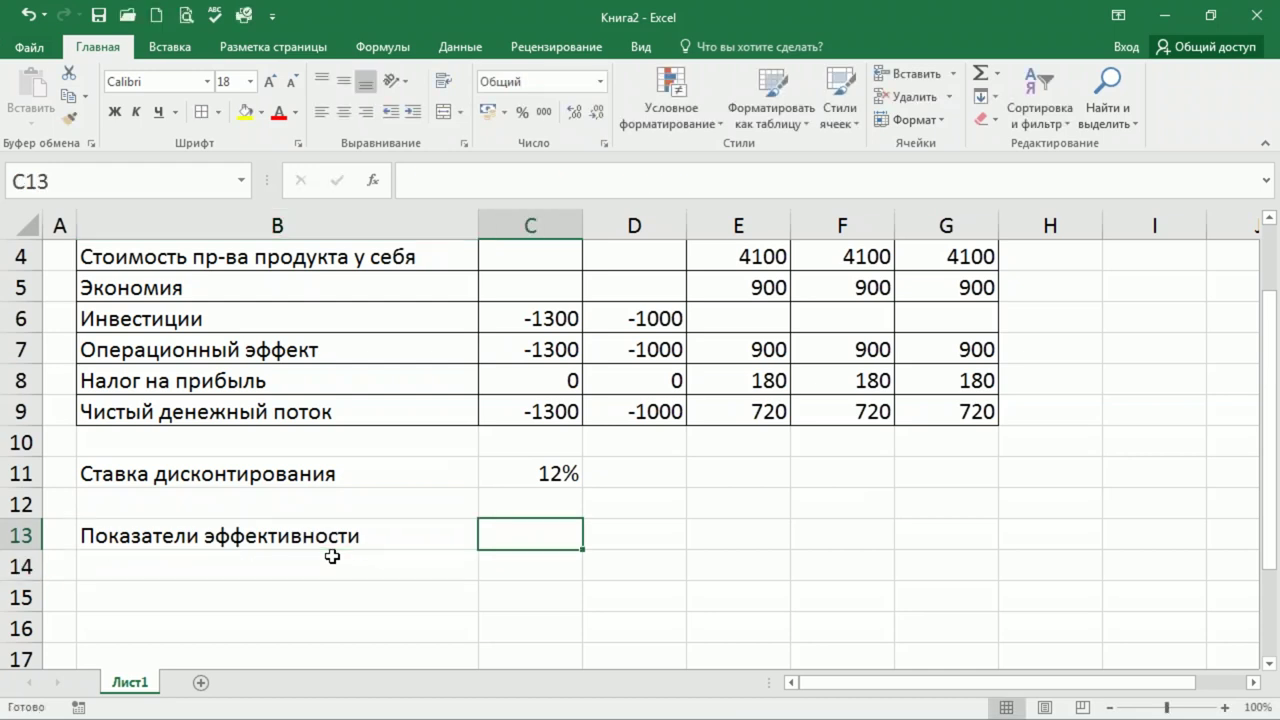
Calculate the net present value in C13 with the formula =ЧПС(C11;C9:G9).
text(=)
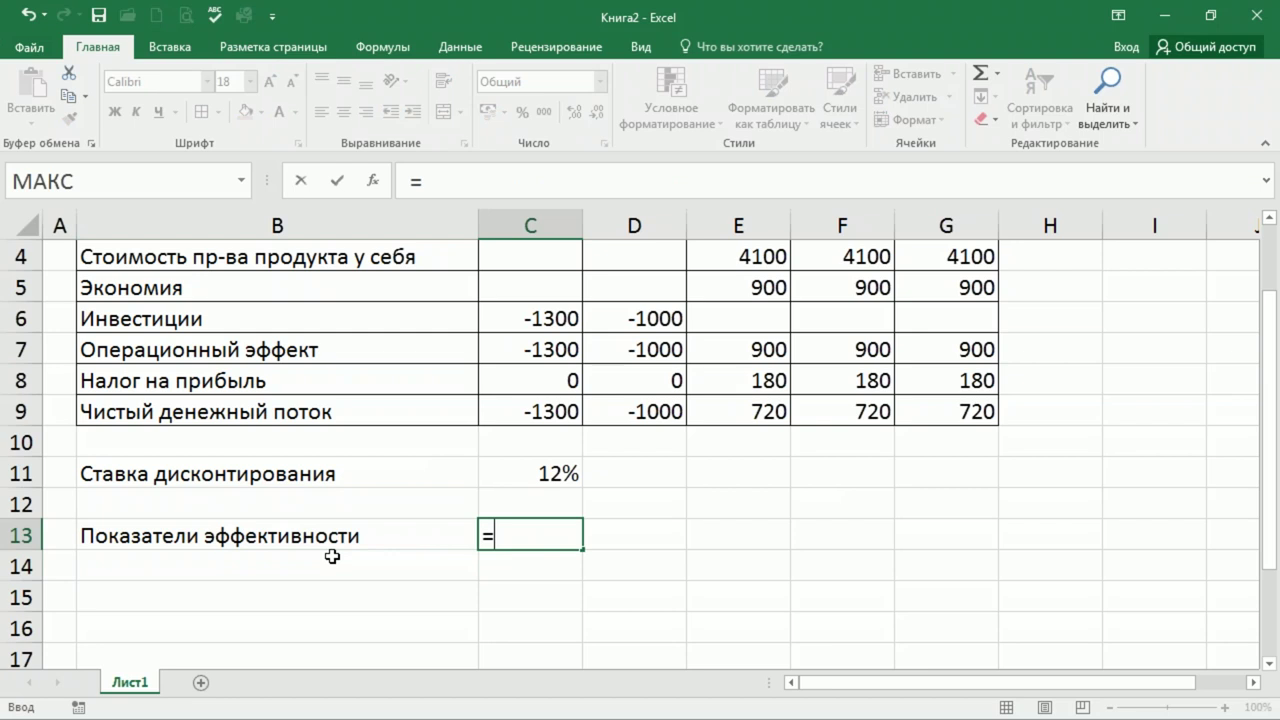
text(ч)
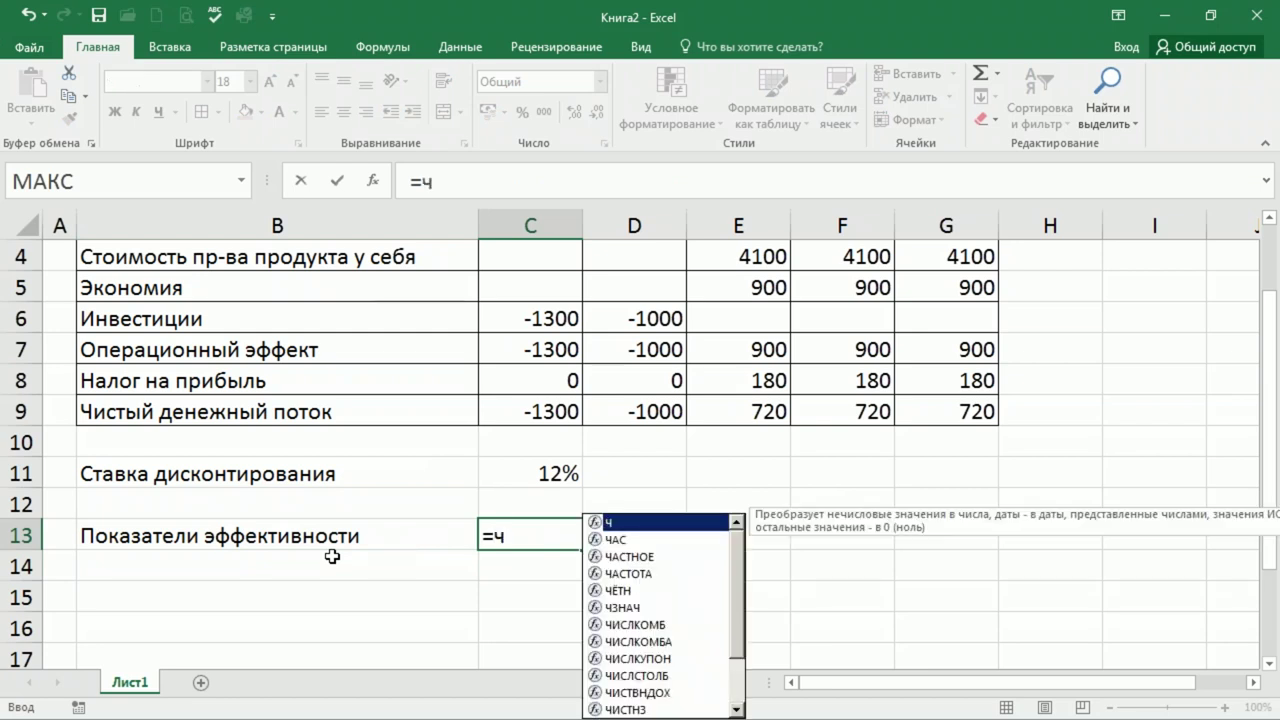
text(пс()
click(541, 474)
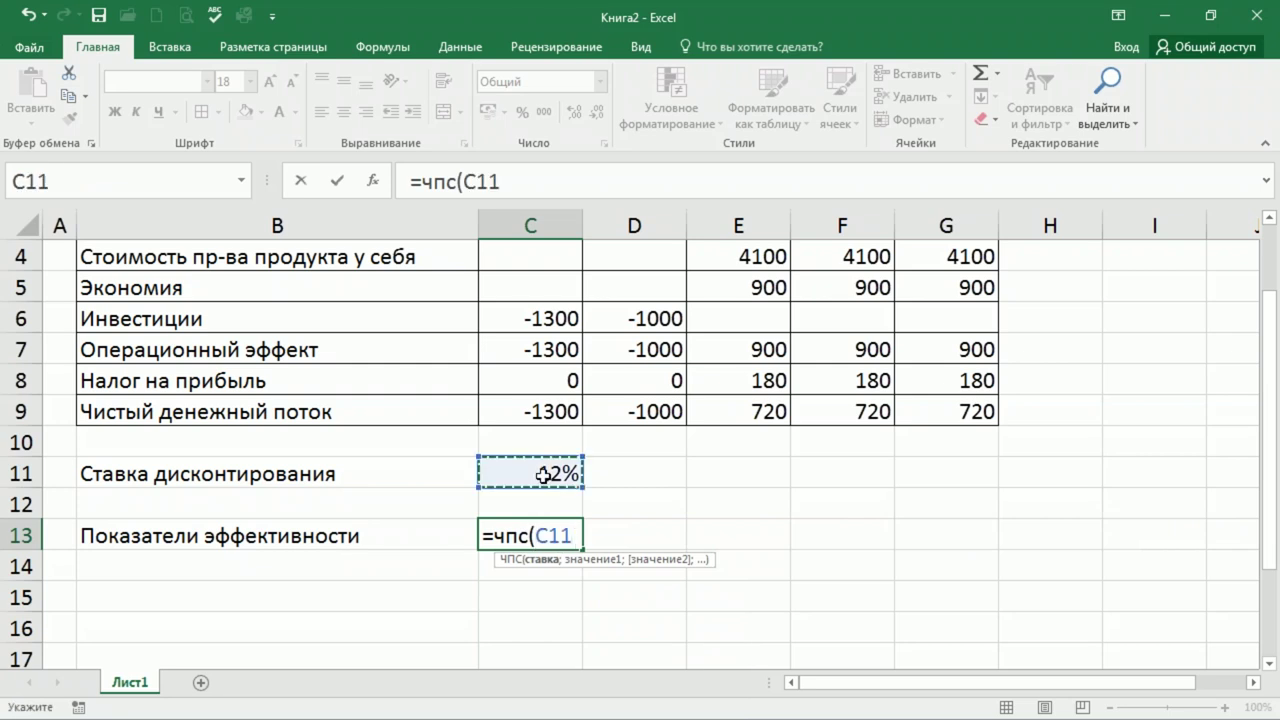
text(;)
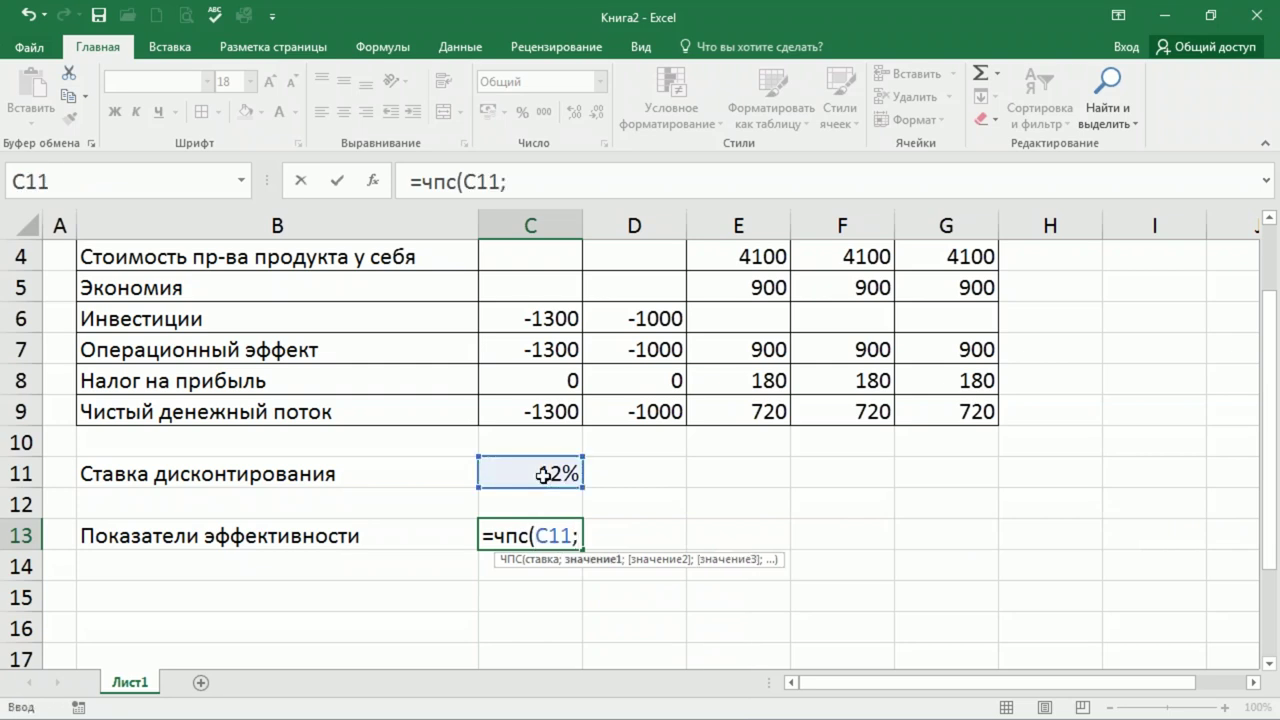
drag(557, 410, 947, 418)
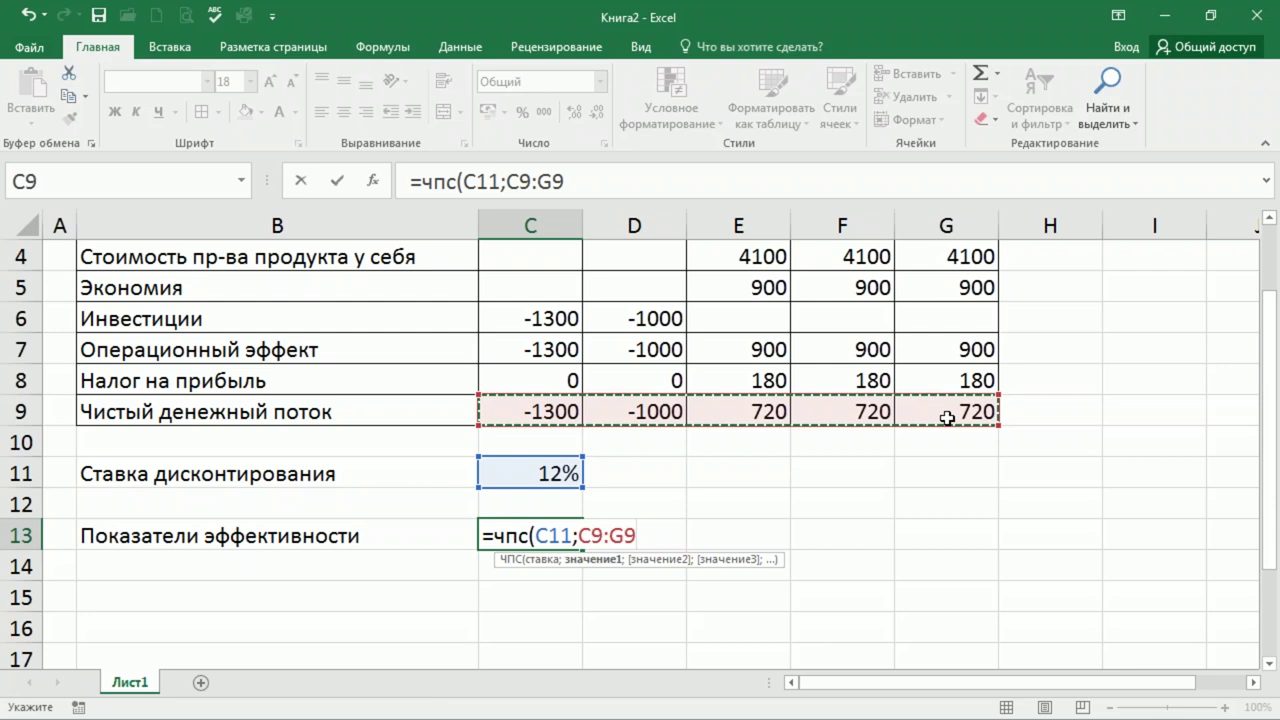
text())
key(ctrl+Return)
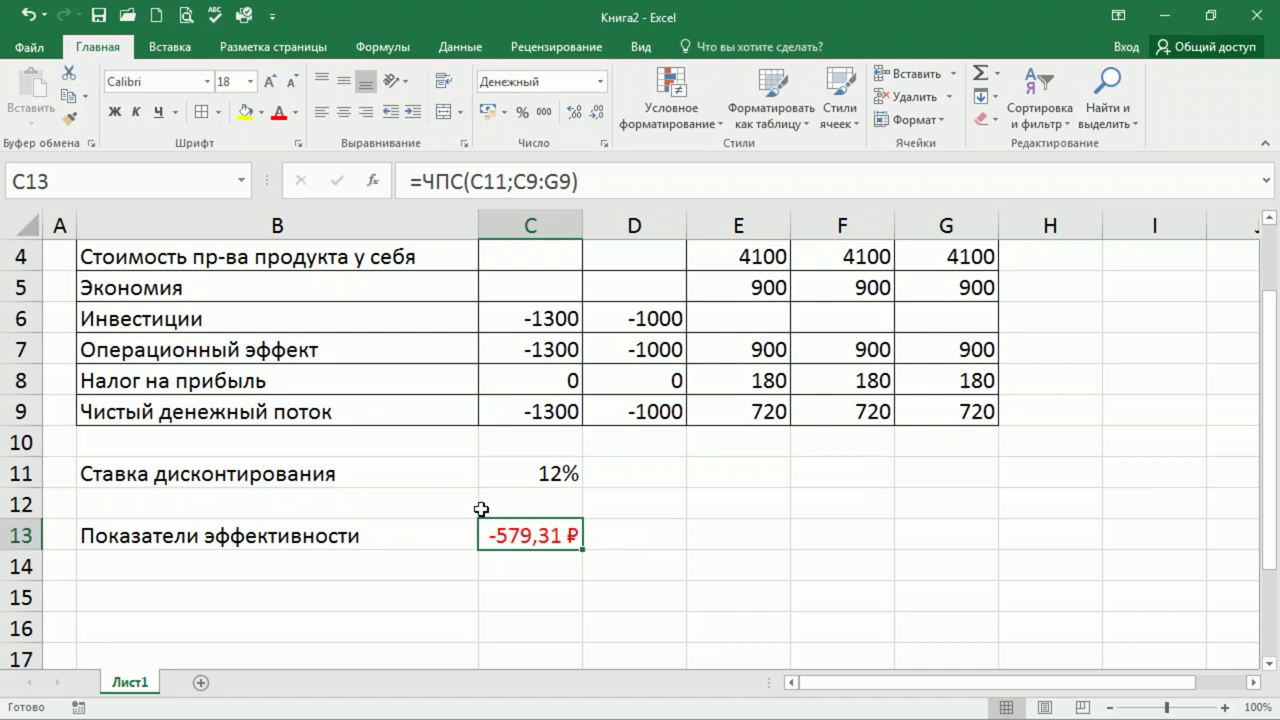
Enter the heading NPV in cell C12 above the net present value and reselect that cell.
click(518, 512)
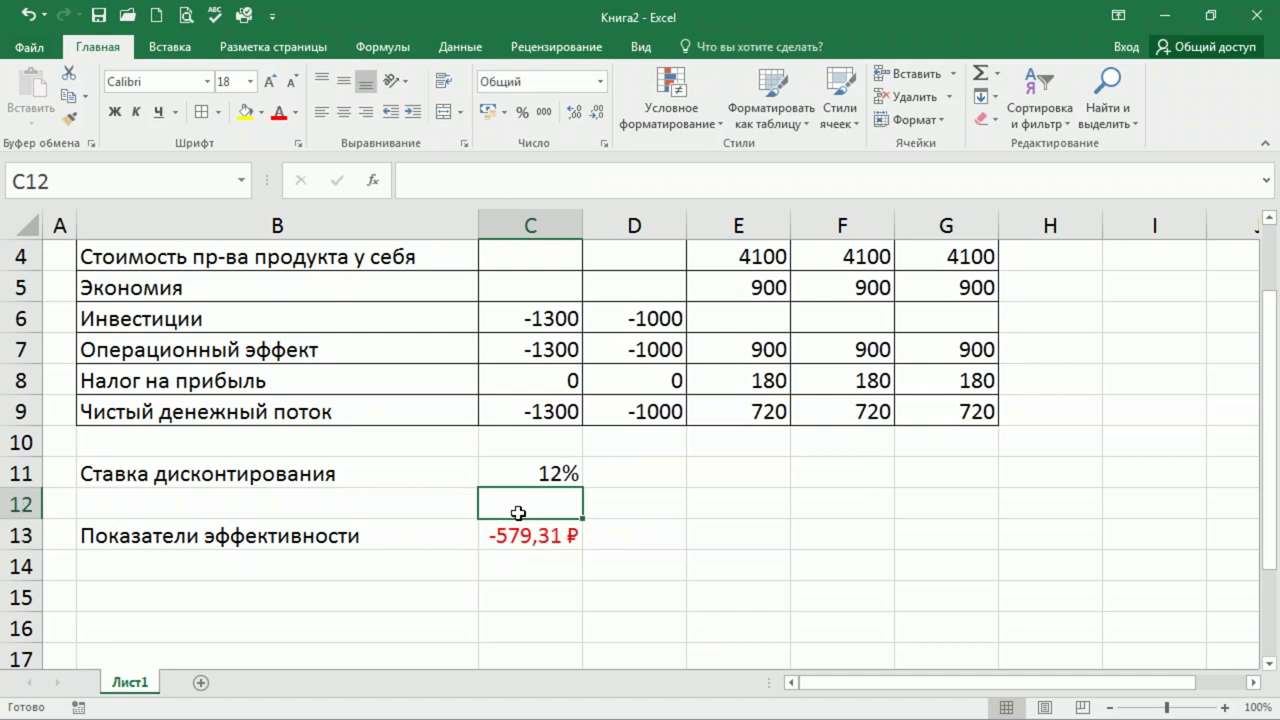
text(NPV)
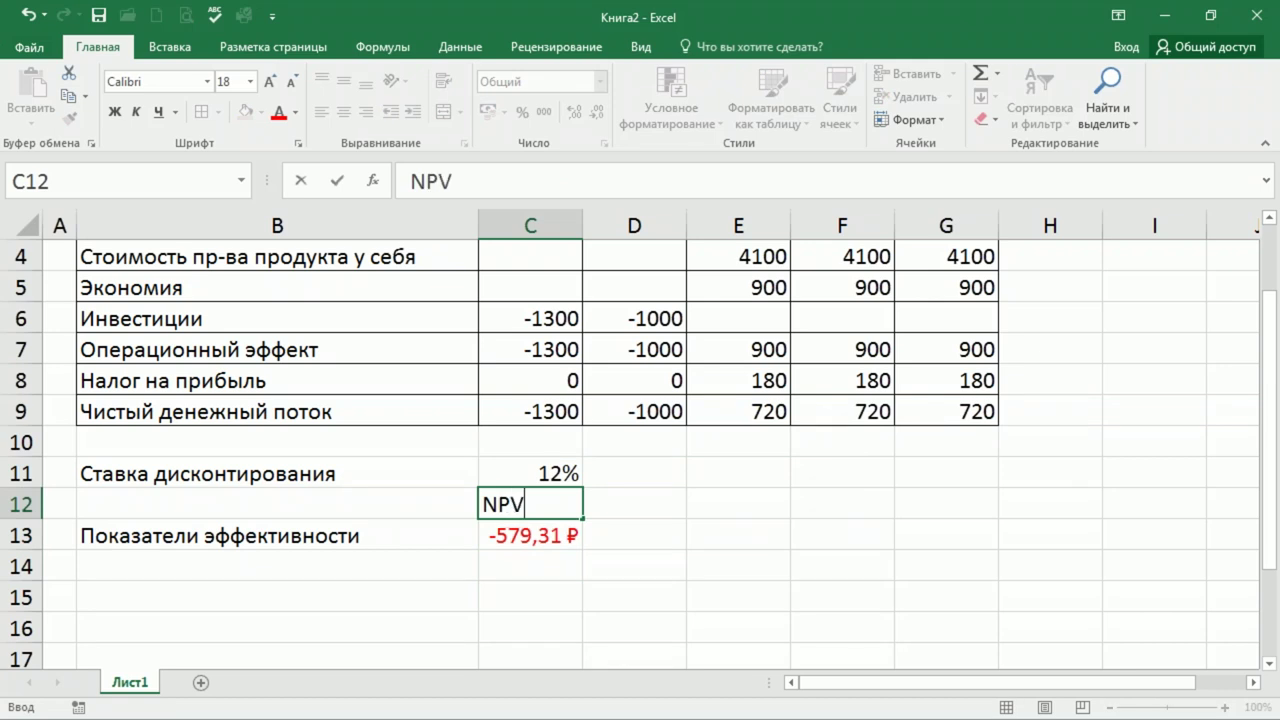
key(Return)
click(557, 500)
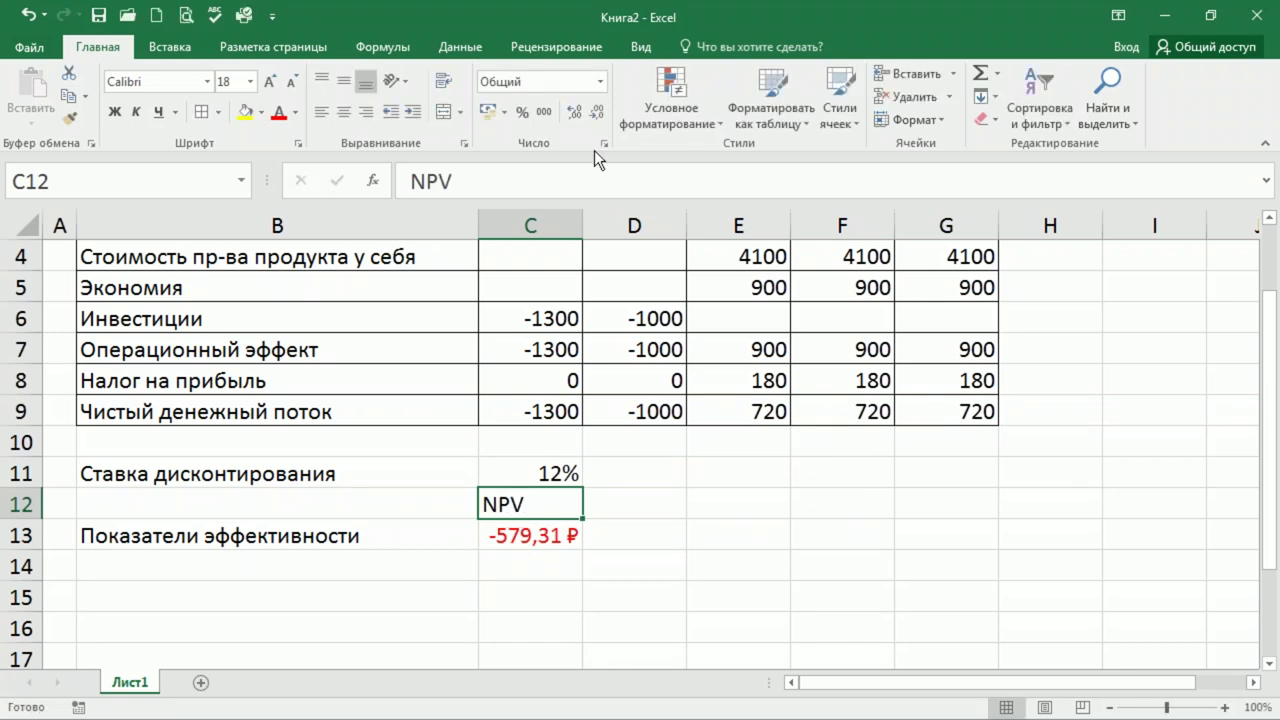
Center the NPV heading in cell C12.
click(337, 110)
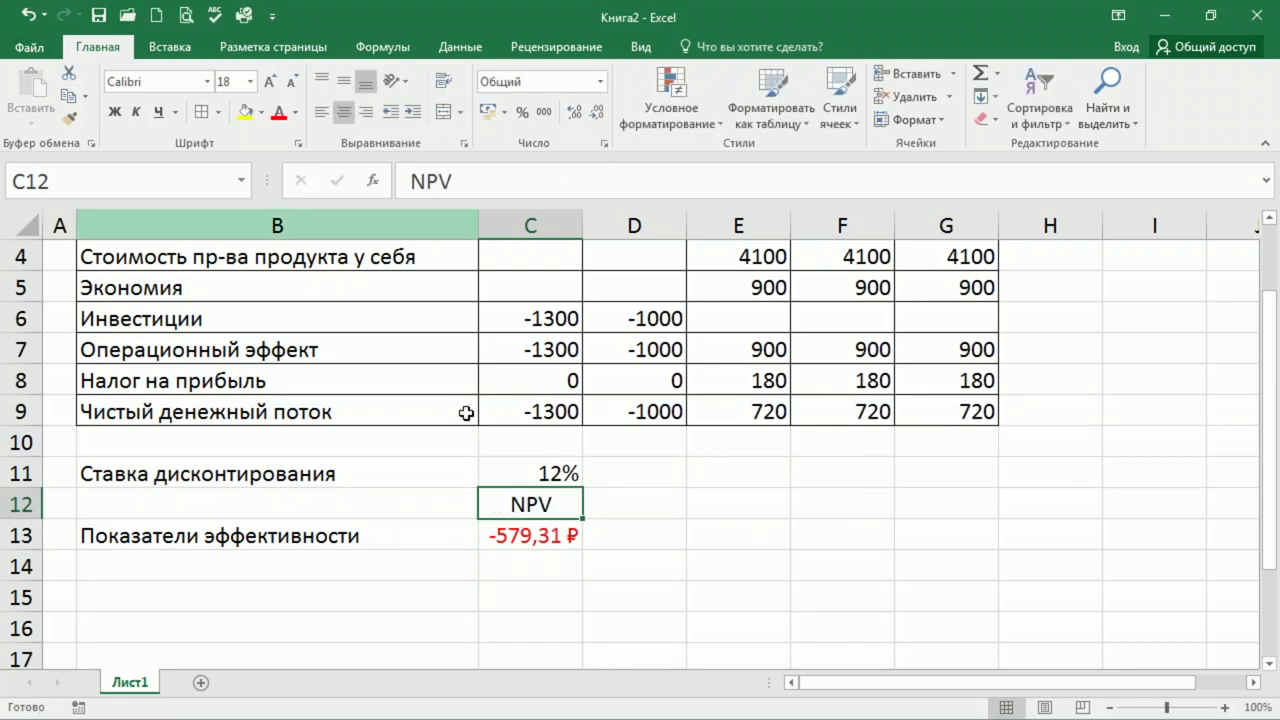
click(665, 528)
scroll(914, 505, up, 1)
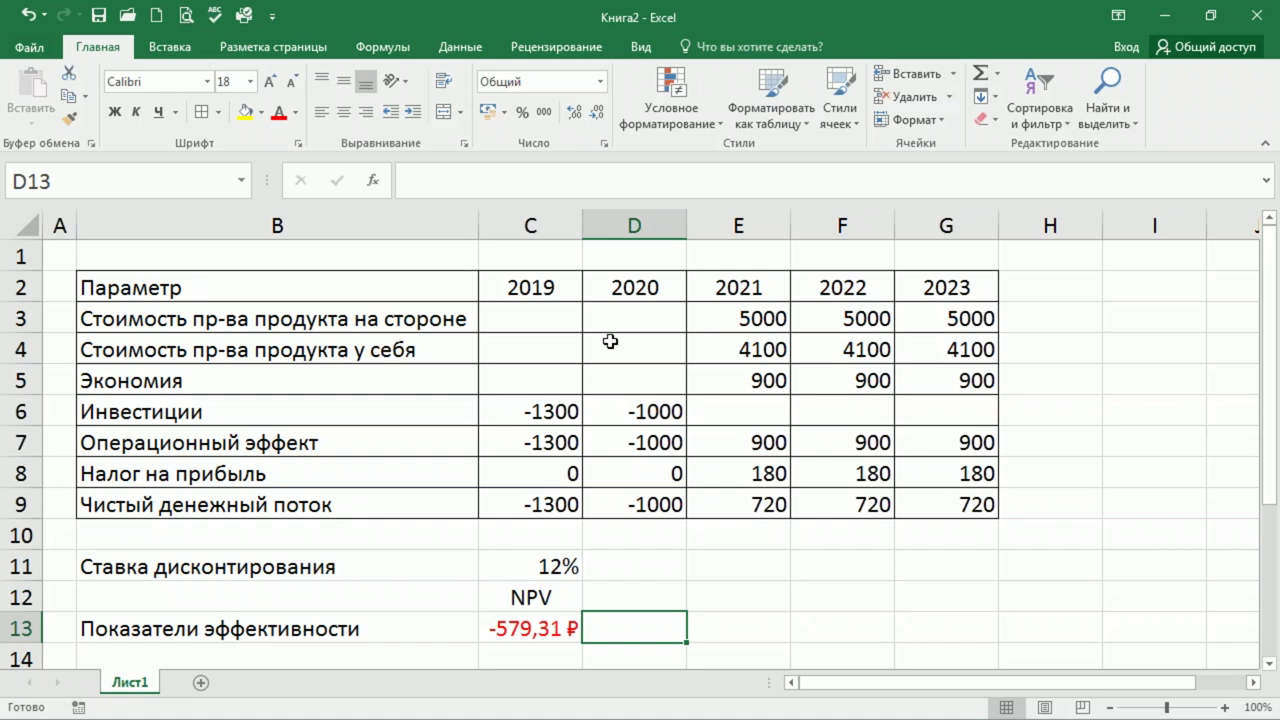
Try Goal Seek to bring the NPV in C13 to 0 by changing the discount rate in C11, and discard the result.
click(463, 51)
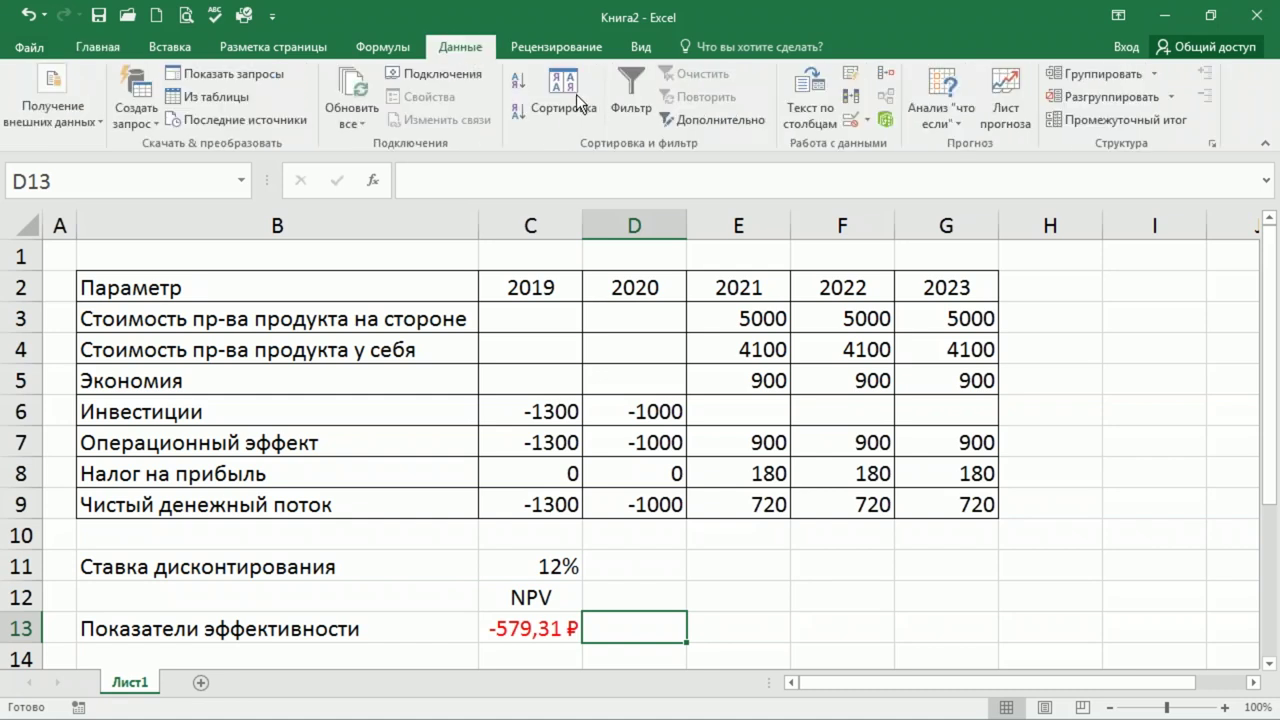
click(948, 111)
click(1003, 172)
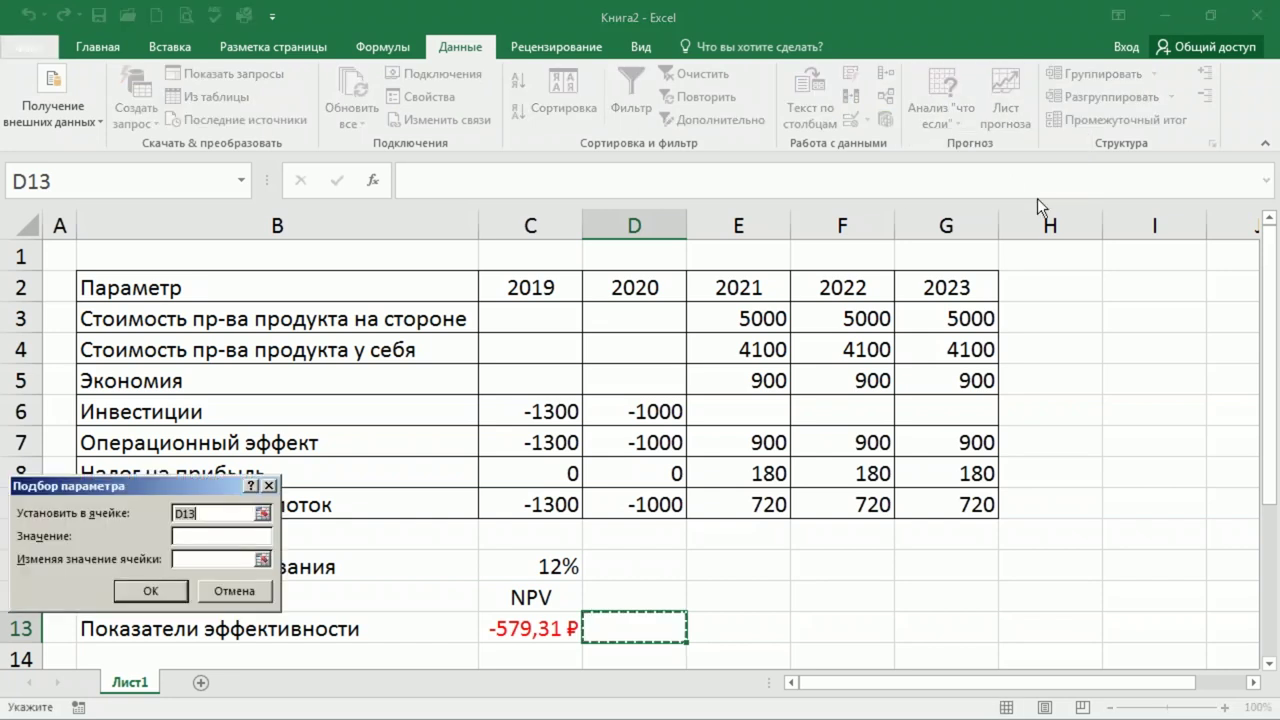
click(544, 627)
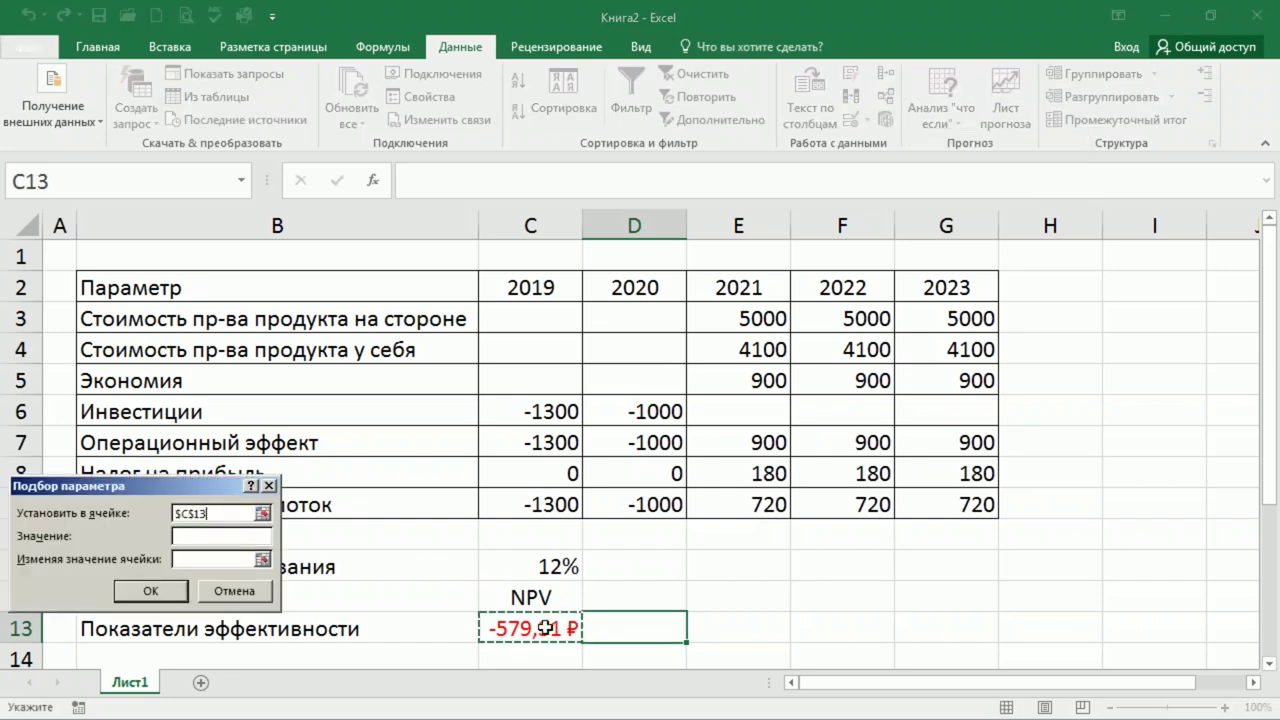
click(195, 537)
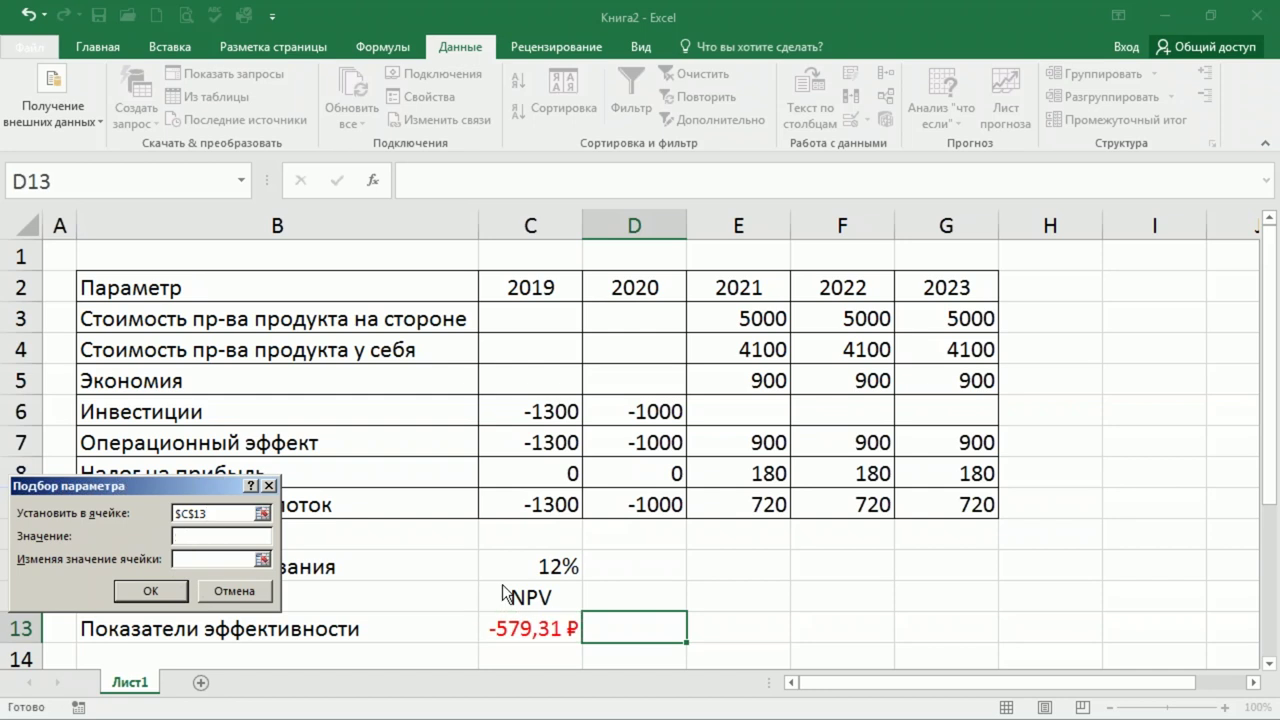
text(0)
click(234, 565)
click(562, 570)
click(155, 590)
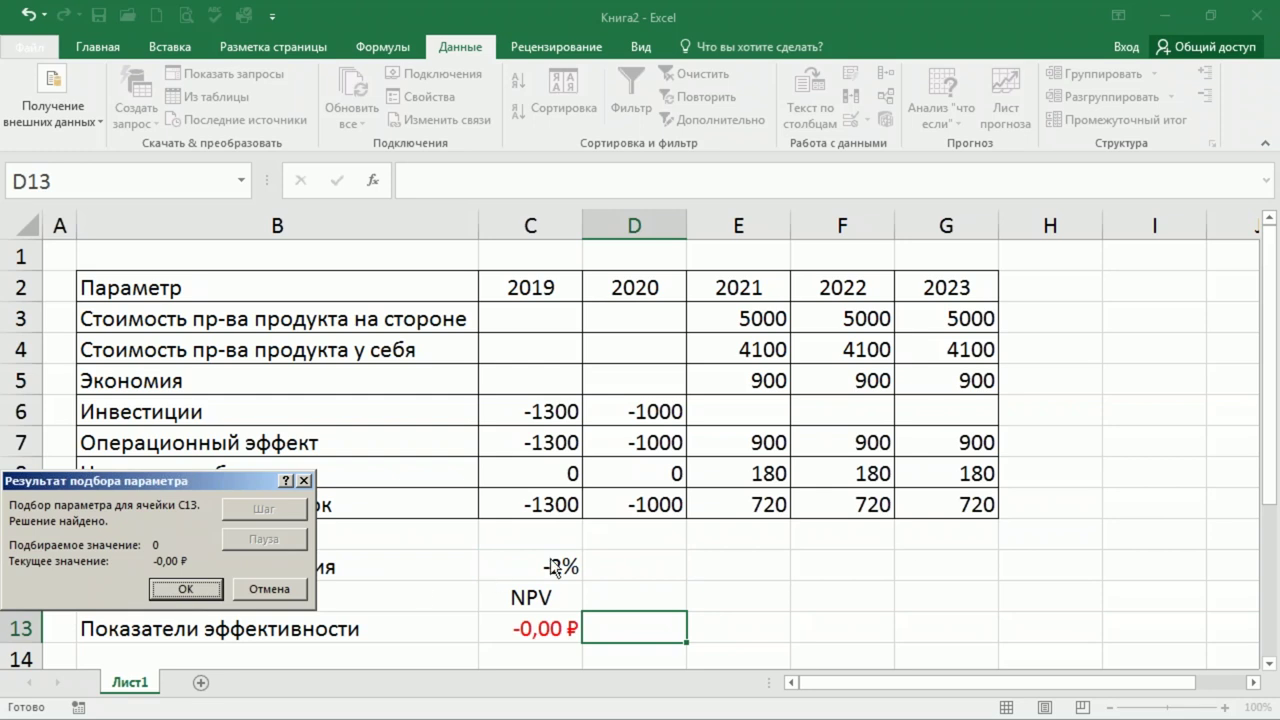
click(283, 585)
click(656, 588)
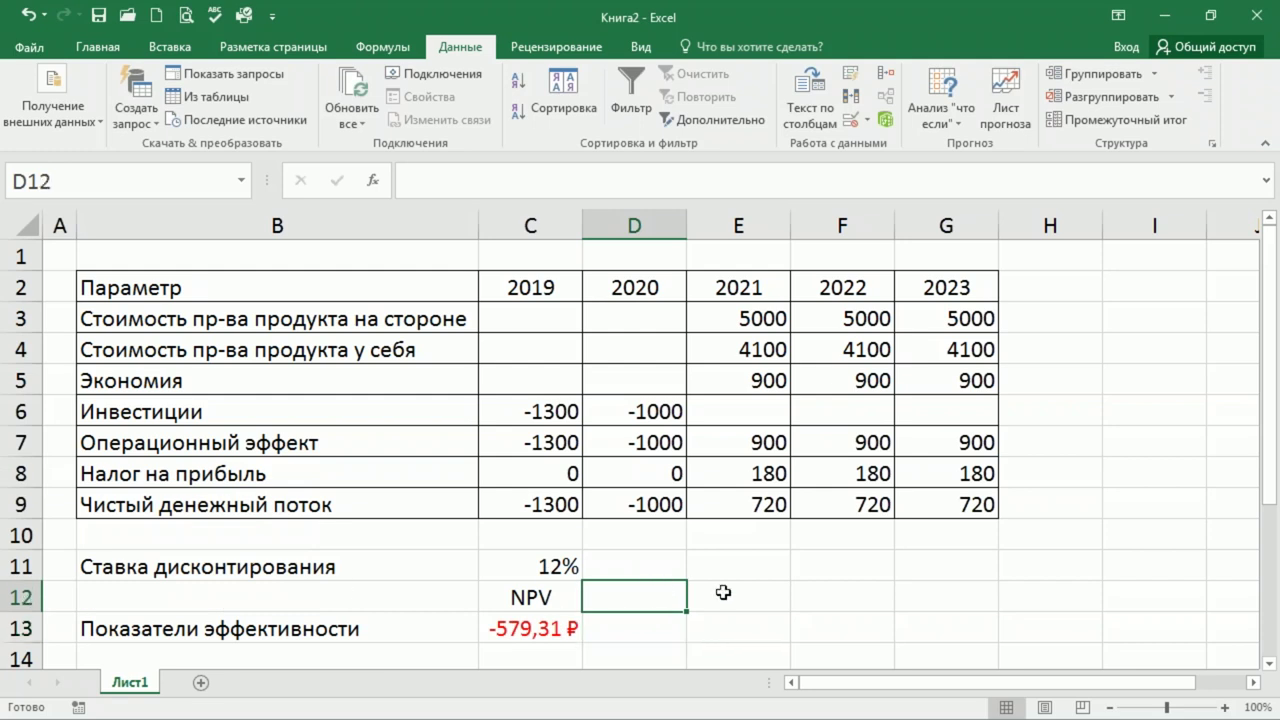
Run Goal Seek to bring the NPV in C13 to 0 by changing the 2020 investment in D6, and undo it.
click(666, 413)
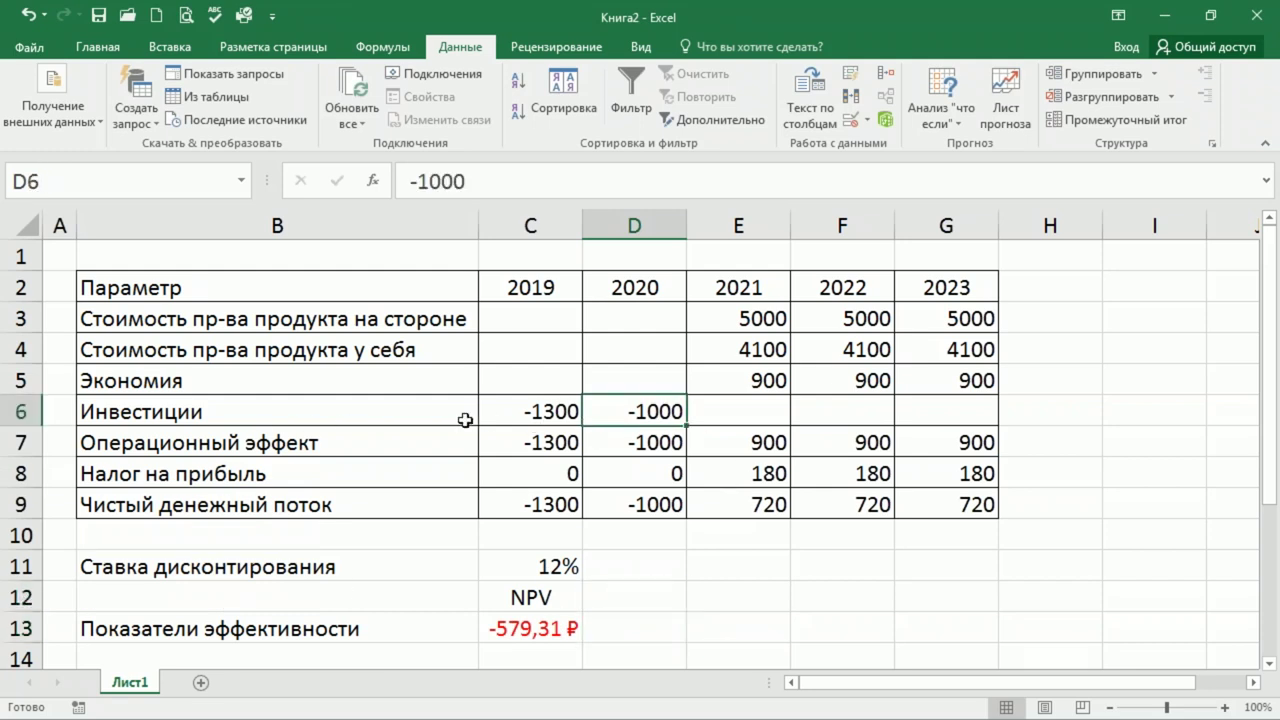
scroll(639, 564, down, 1)
click(526, 539)
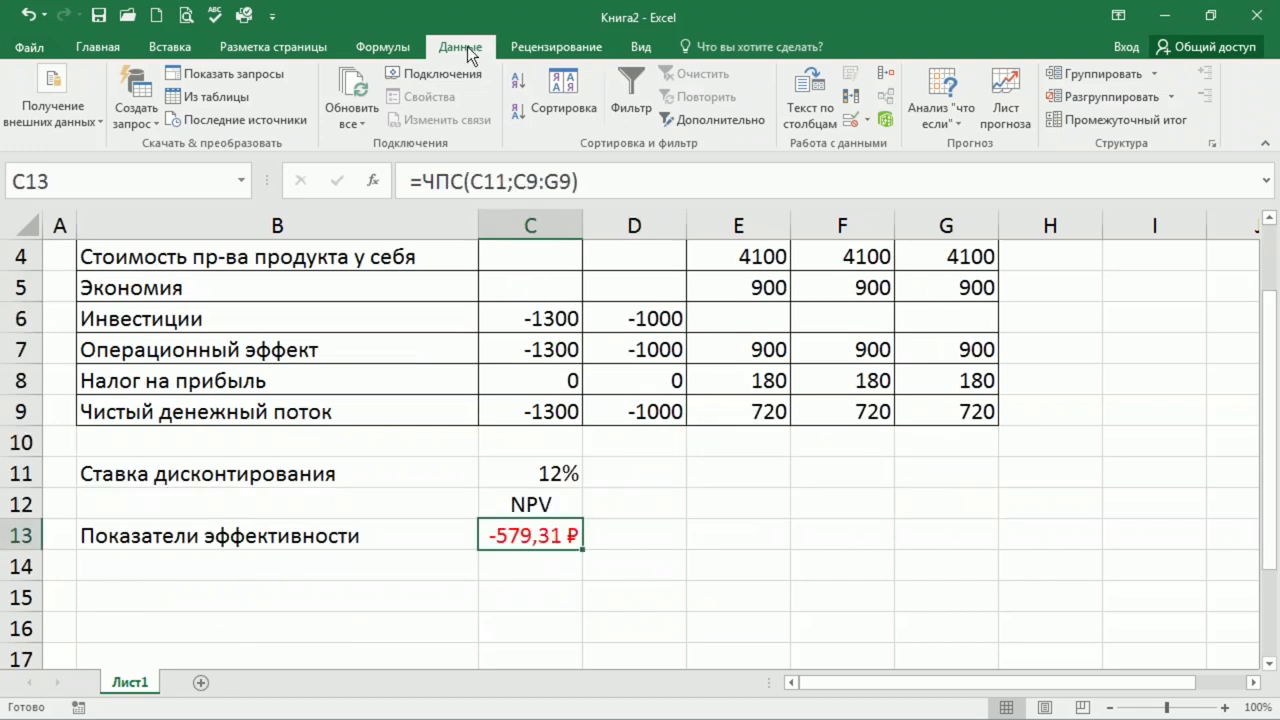
click(934, 115)
click(1015, 168)
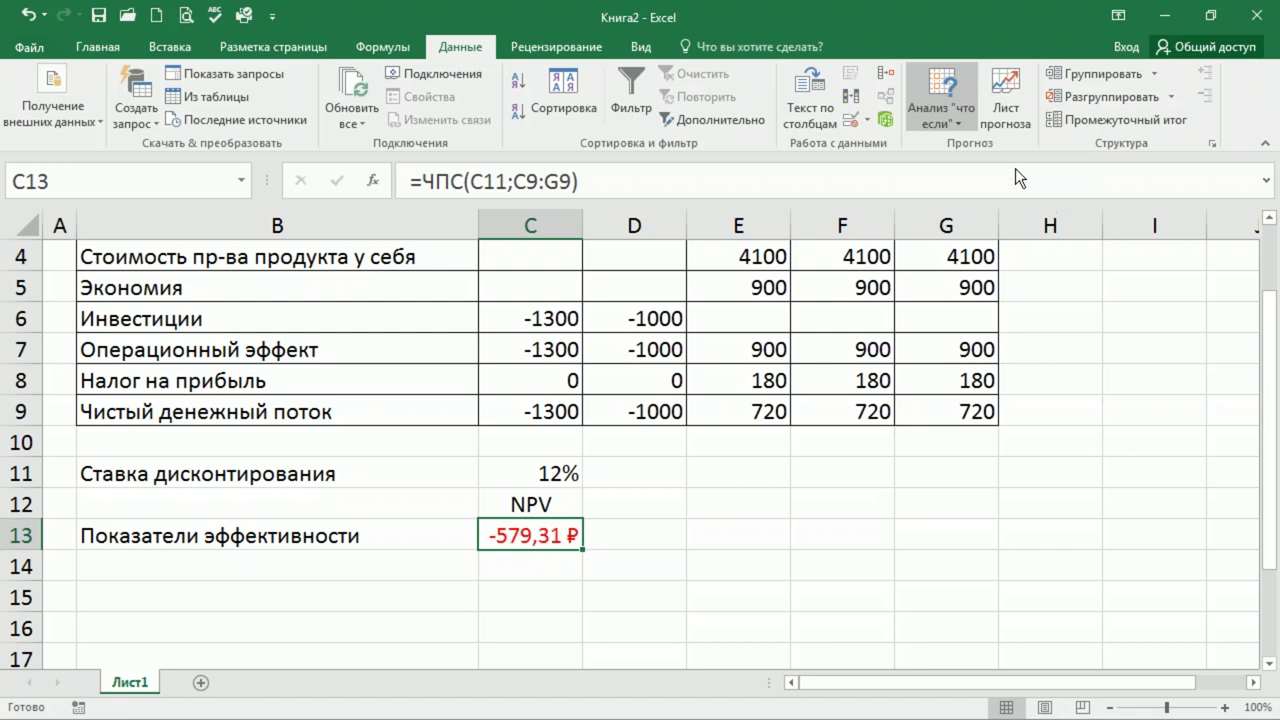
click(222, 533)
click(227, 555)
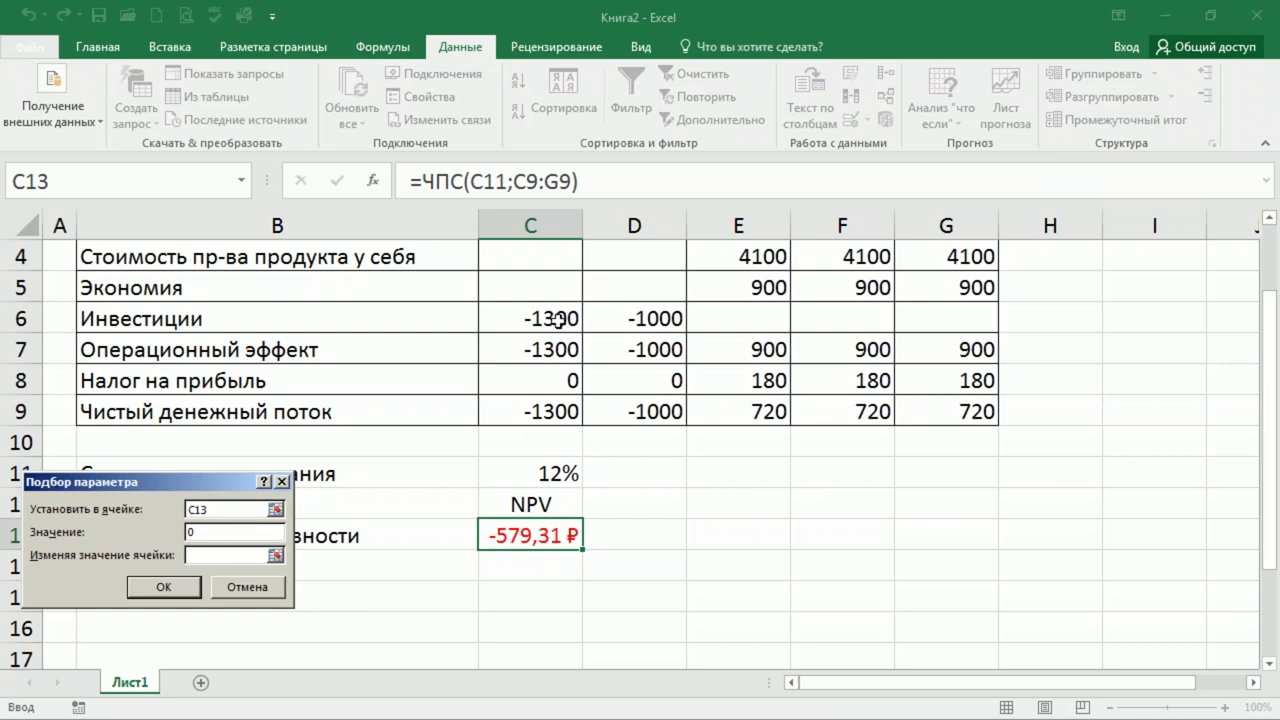
click(641, 320)
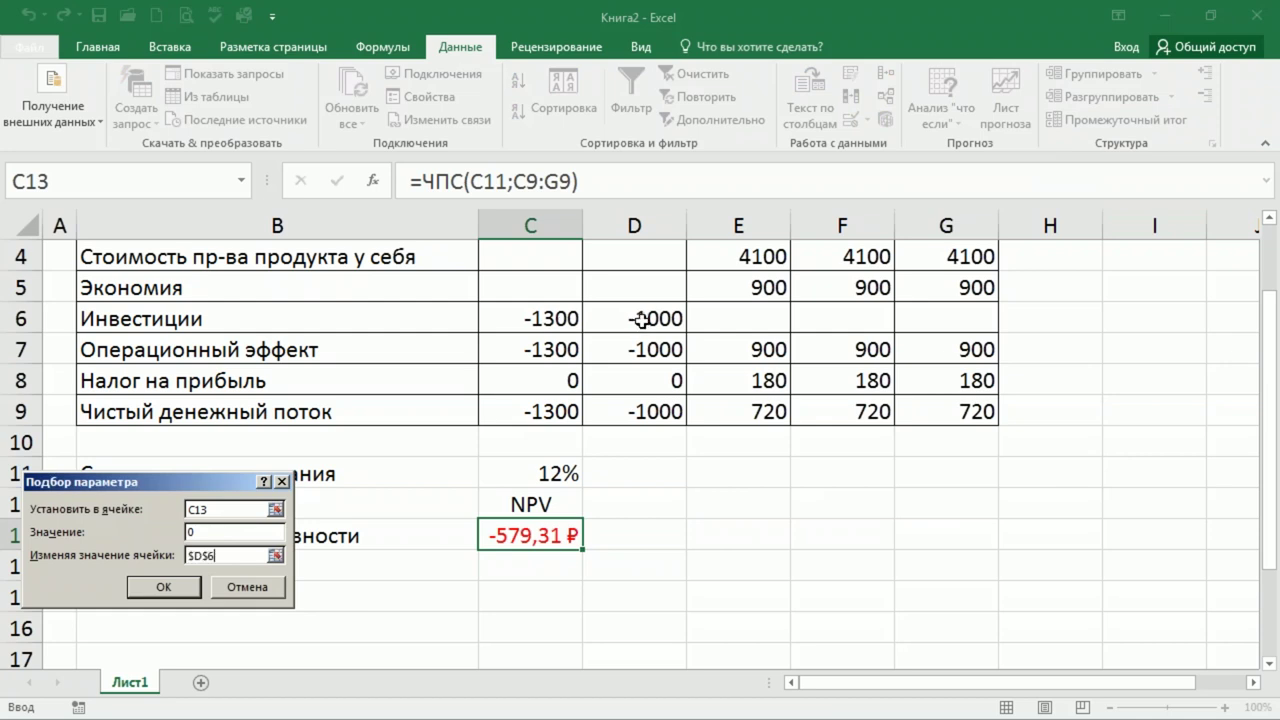
click(163, 587)
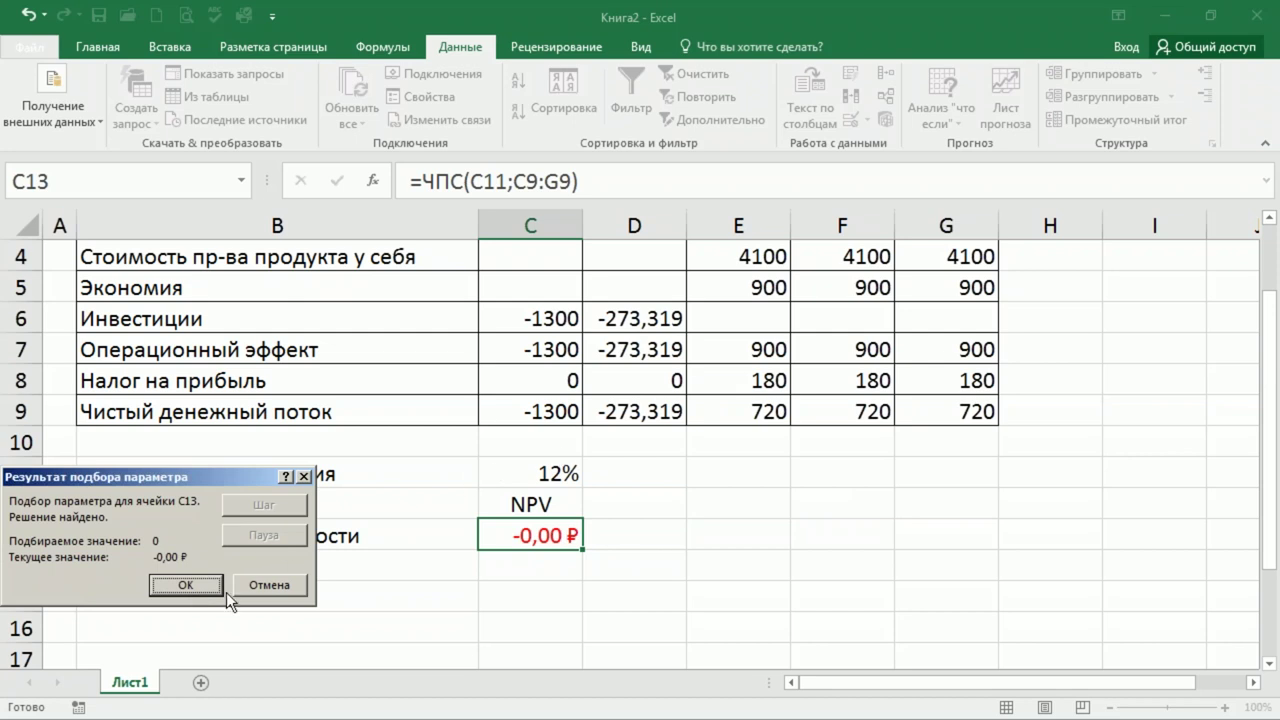
click(184, 584)
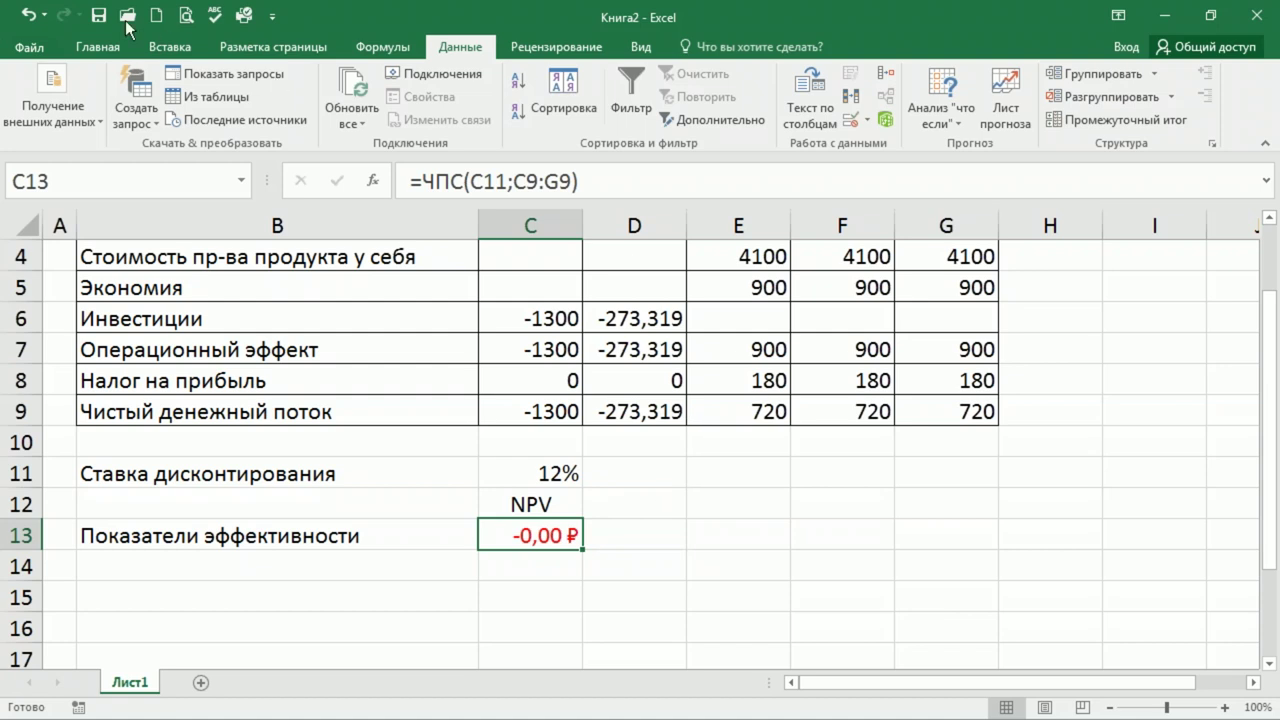
click(27, 15)
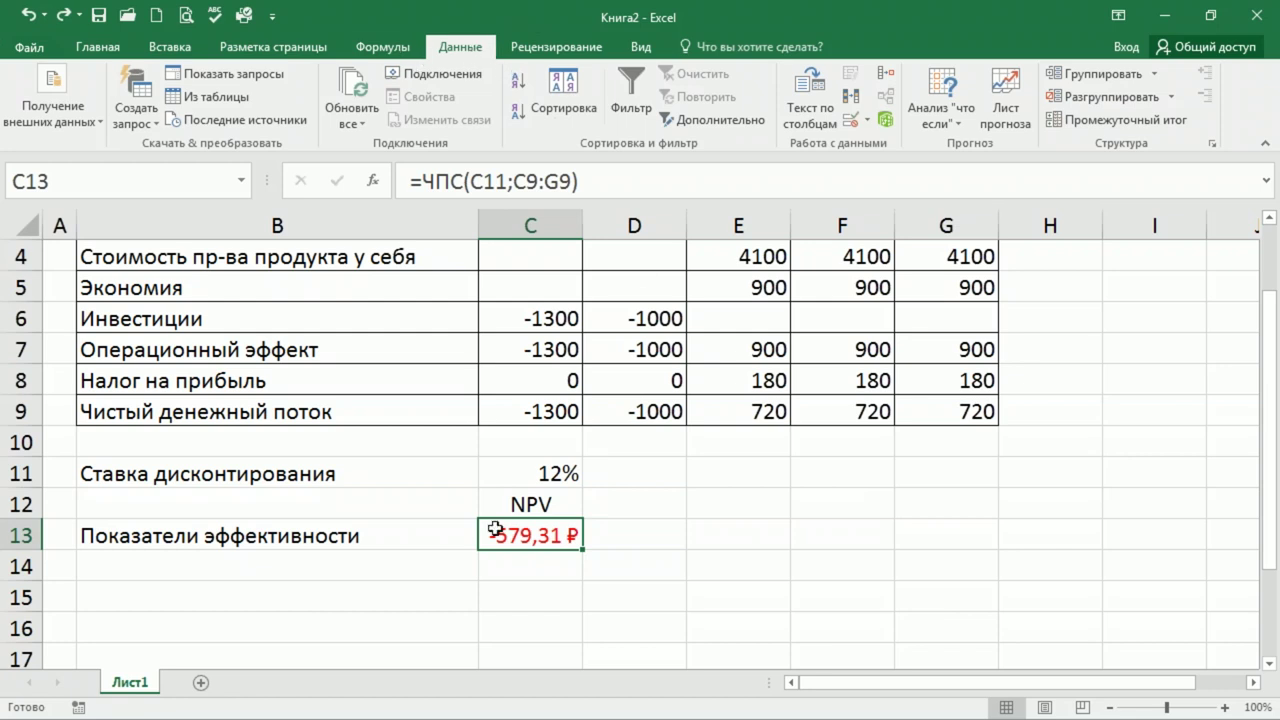
Run Goal Seek to bring the NPV in C13 to 100 by changing the 2020 investment in D6, and accept the solution.
click(962, 124)
click(986, 170)
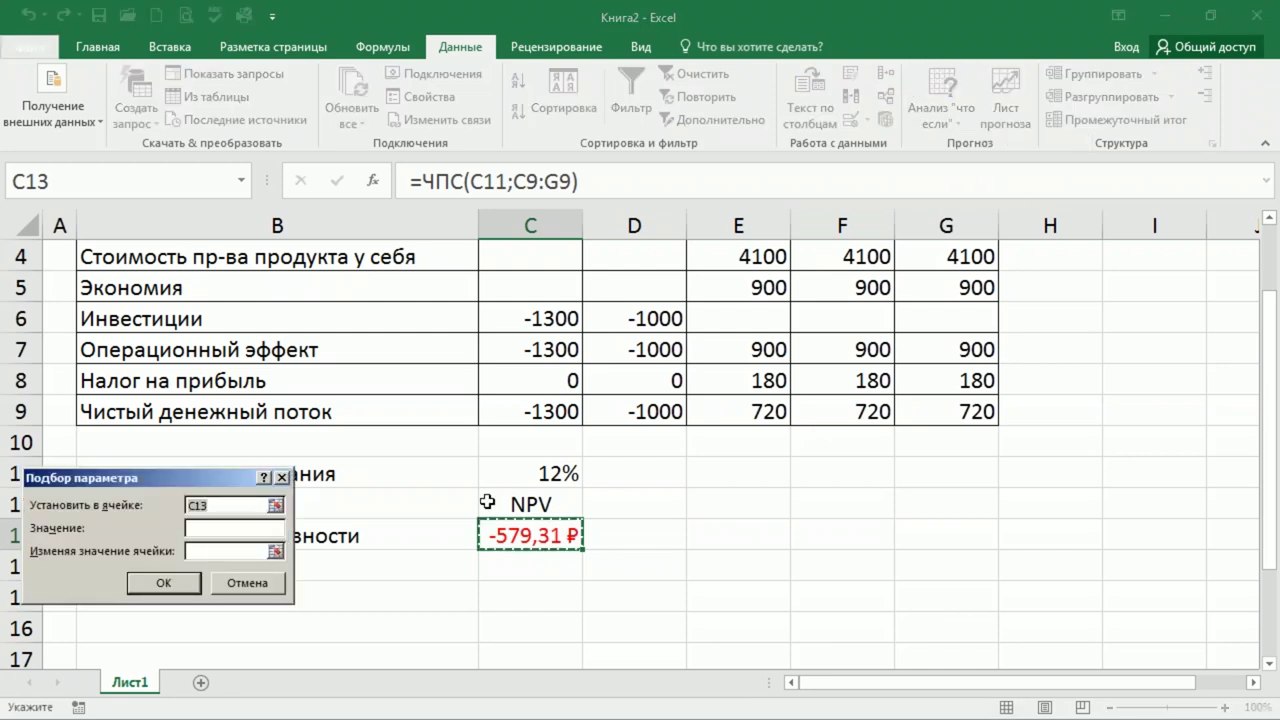
click(536, 535)
click(203, 528)
text(100)
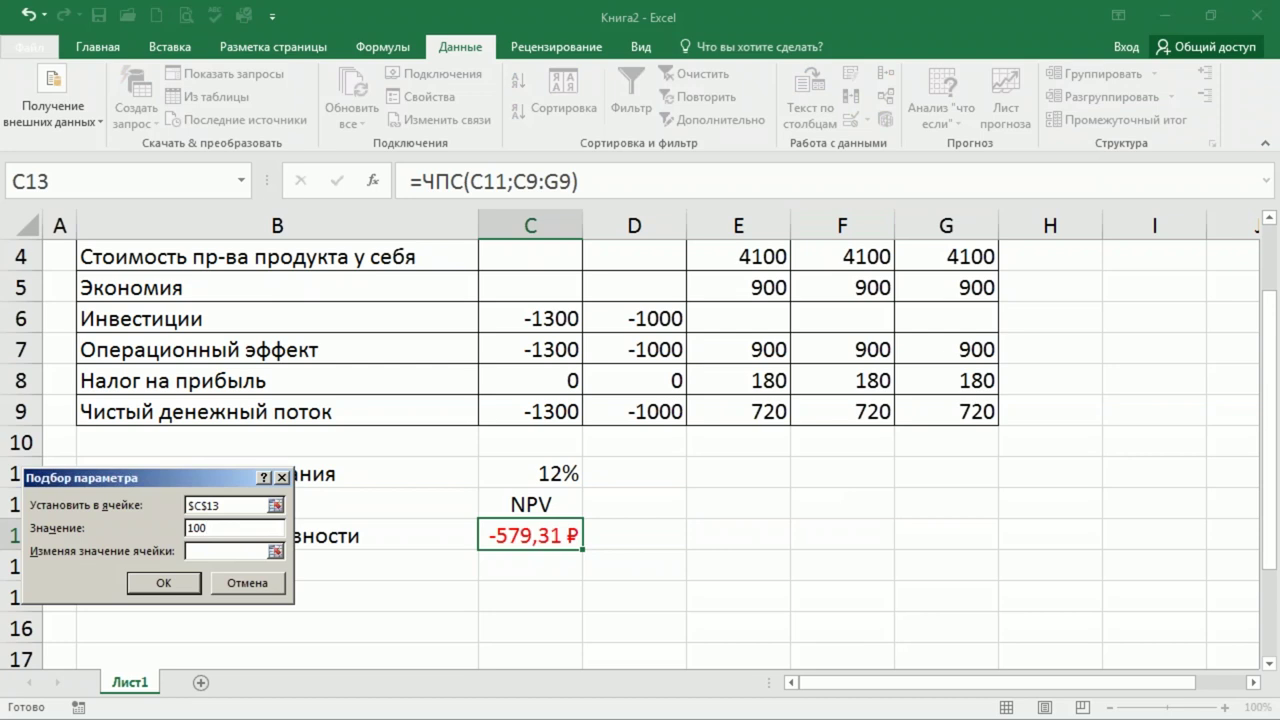
click(205, 551)
click(648, 316)
click(165, 583)
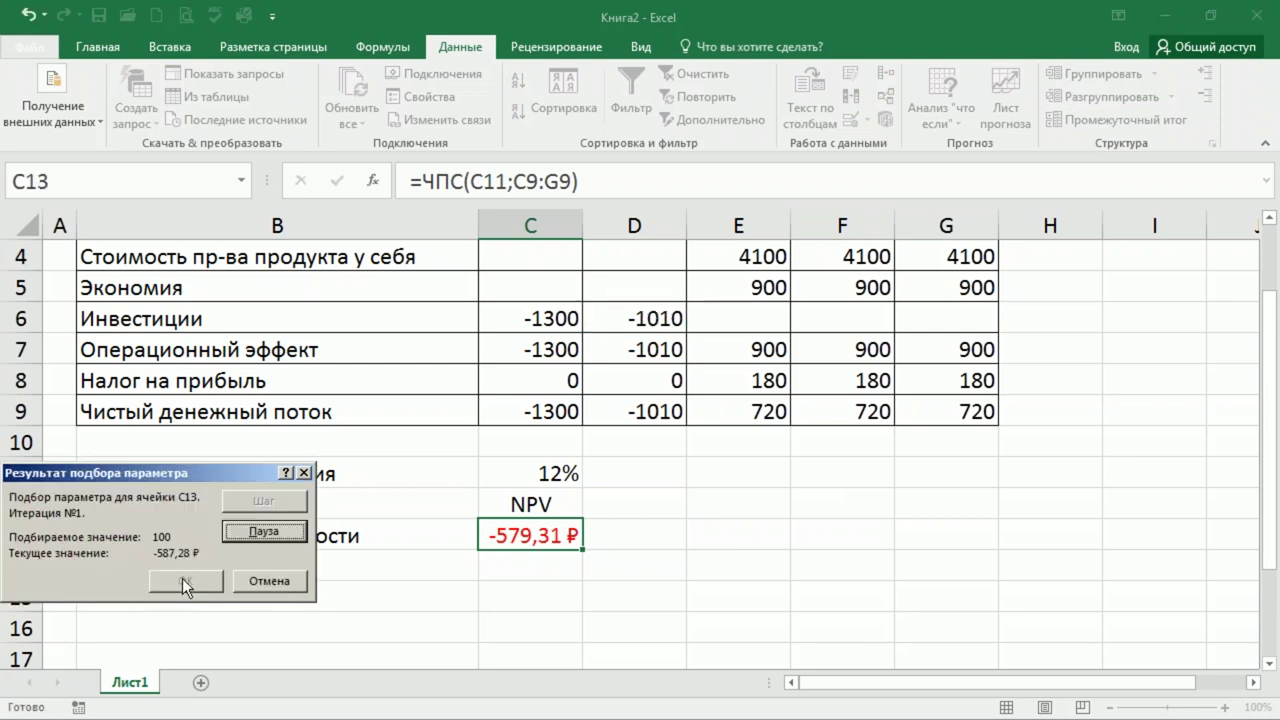
click(185, 581)
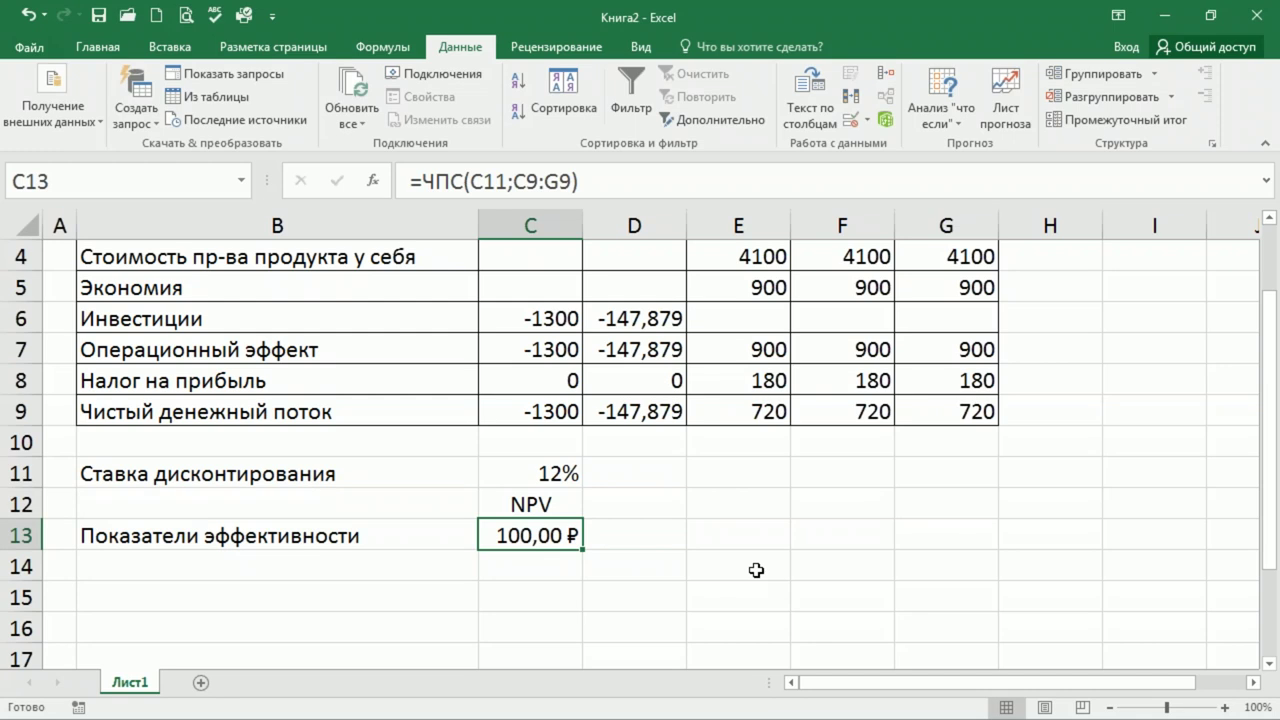
Check the total of the investments in C6:D6 and undo the last Goal Seek change.
drag(537, 322, 620, 322)
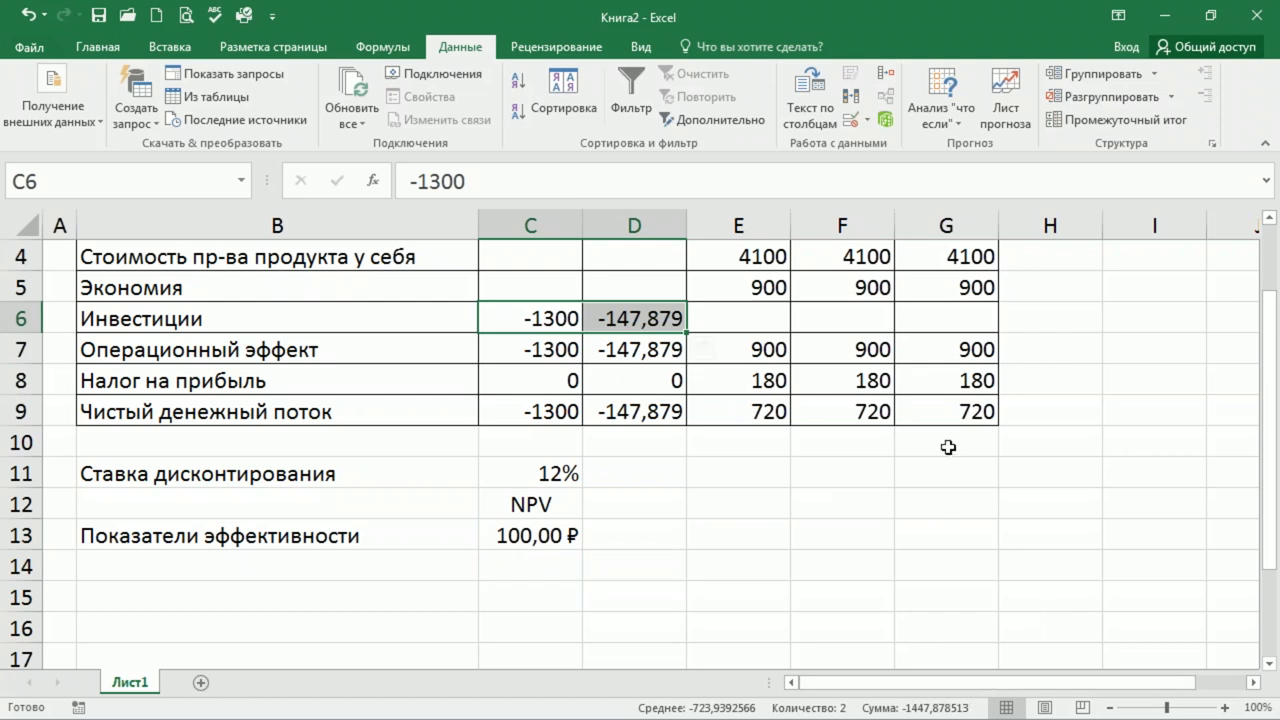
click(728, 474)
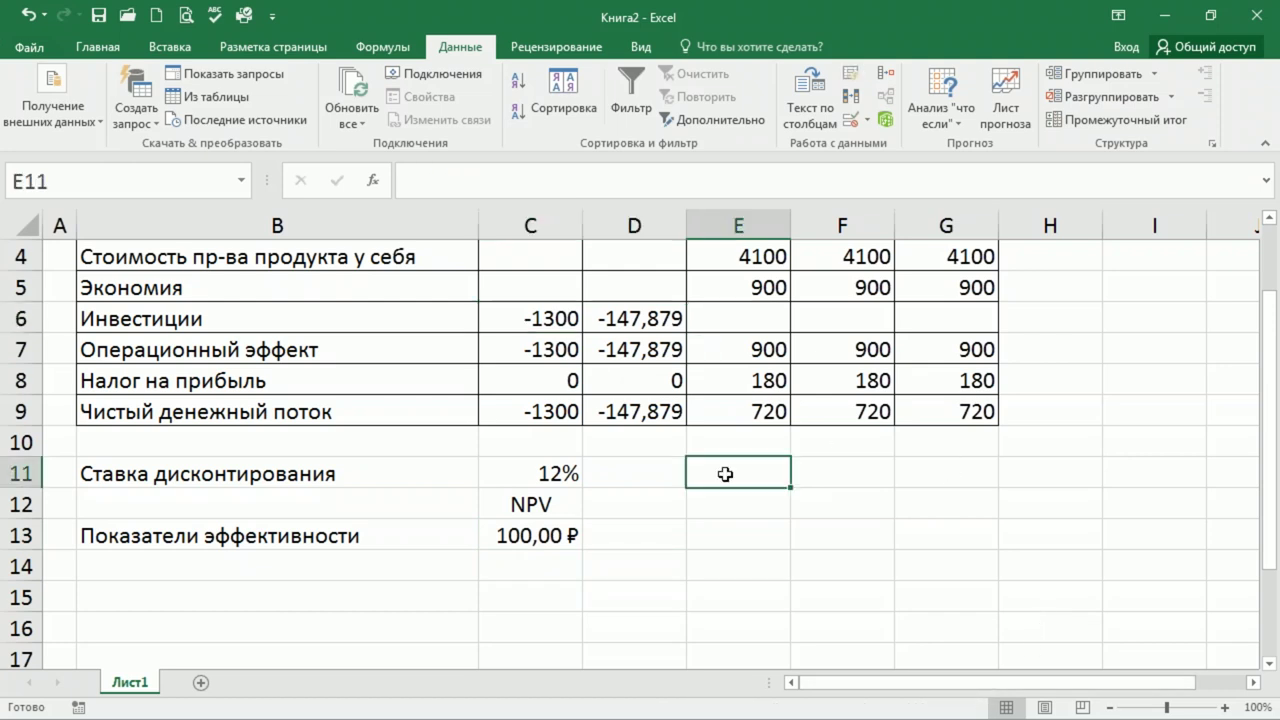
scroll(782, 441, up, 1)
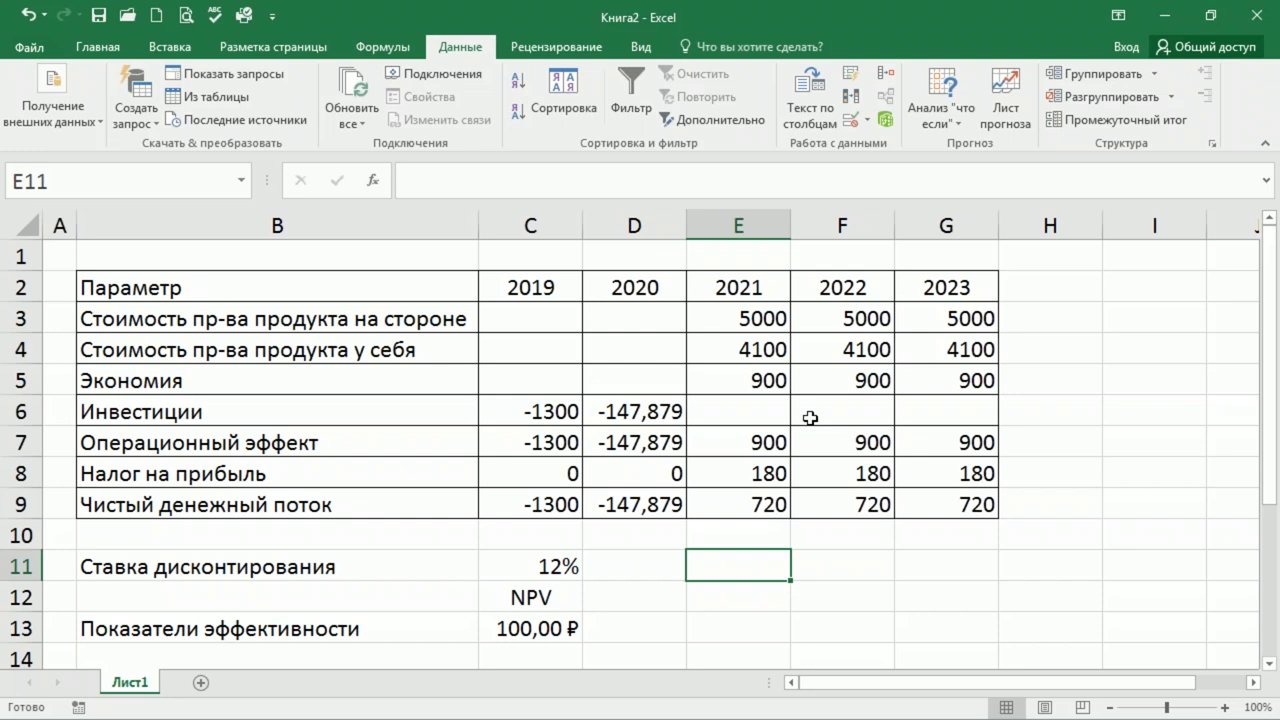
click(537, 564)
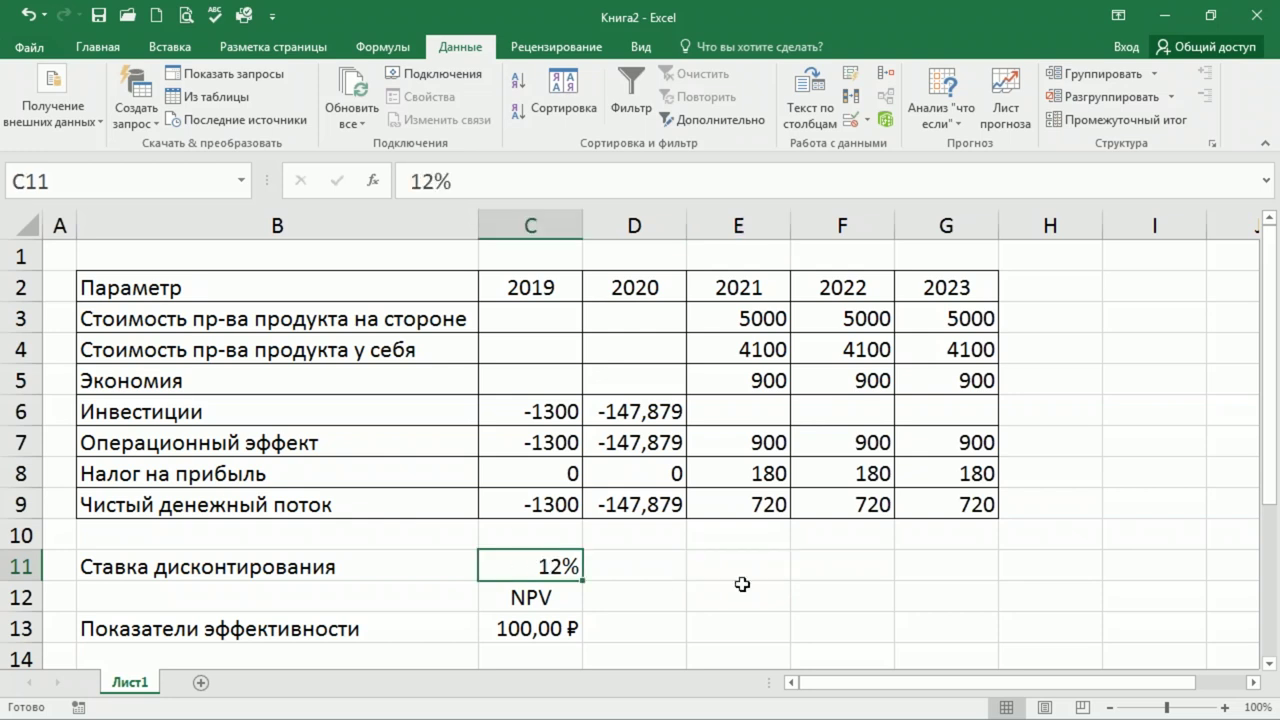
click(611, 409)
click(28, 14)
Try a discount rate of 8% in cell C11 and undo the change.
click(545, 570)
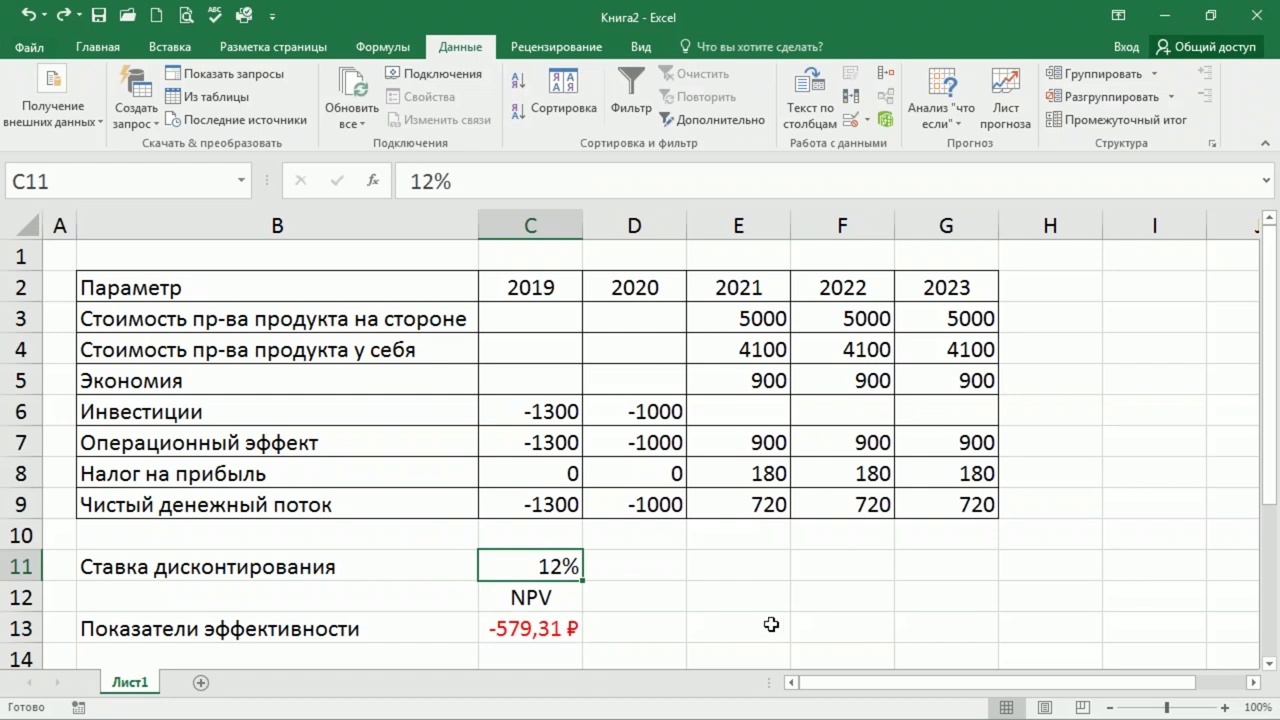
text(8)
key(Return)
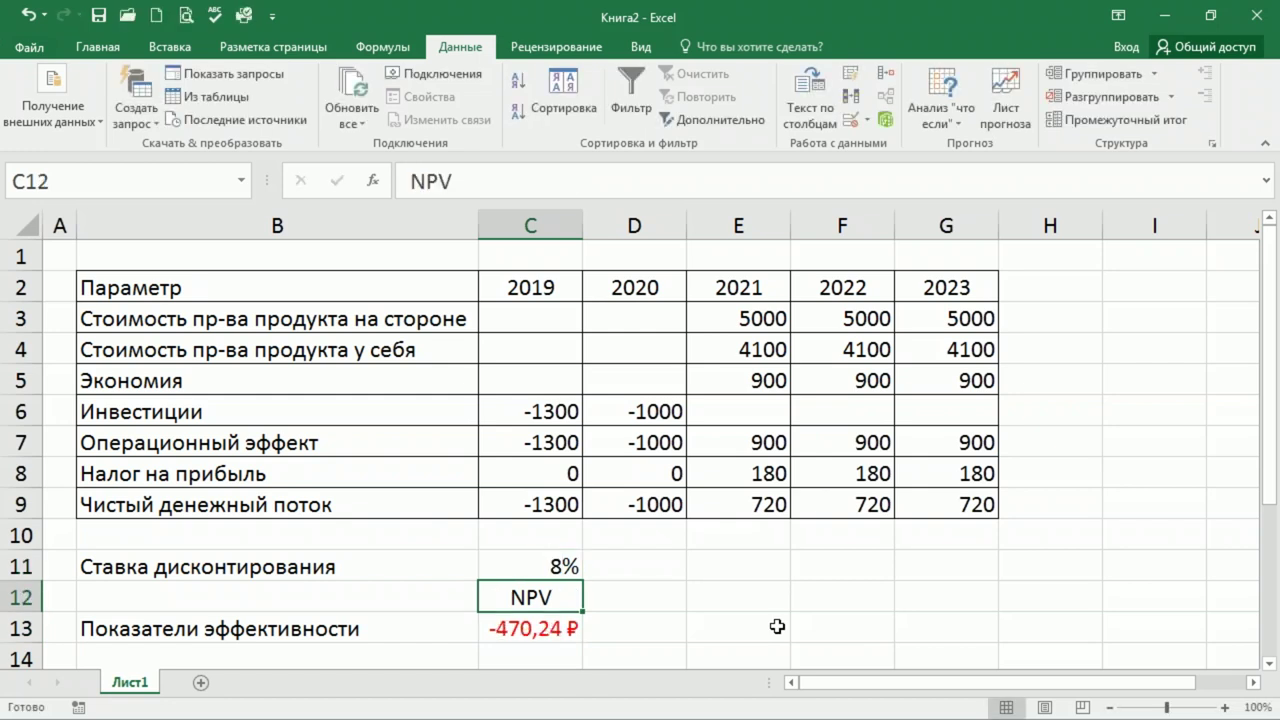
key(Up)
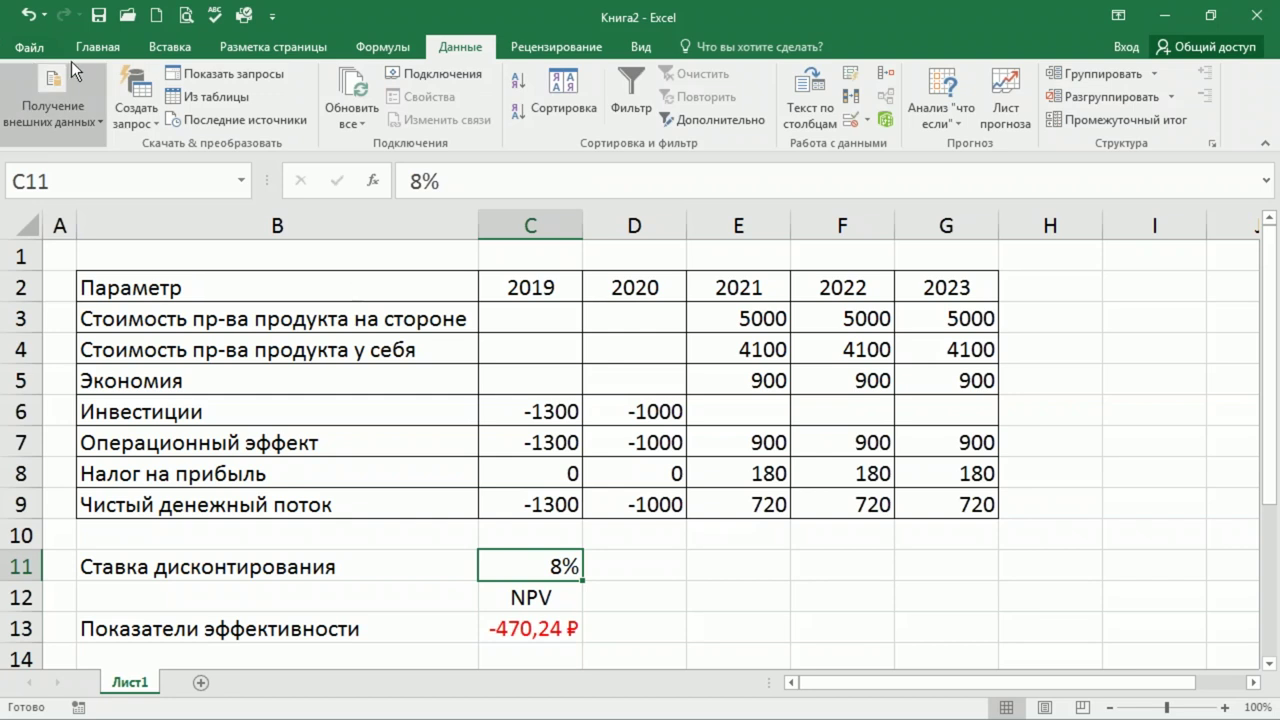
click(29, 16)
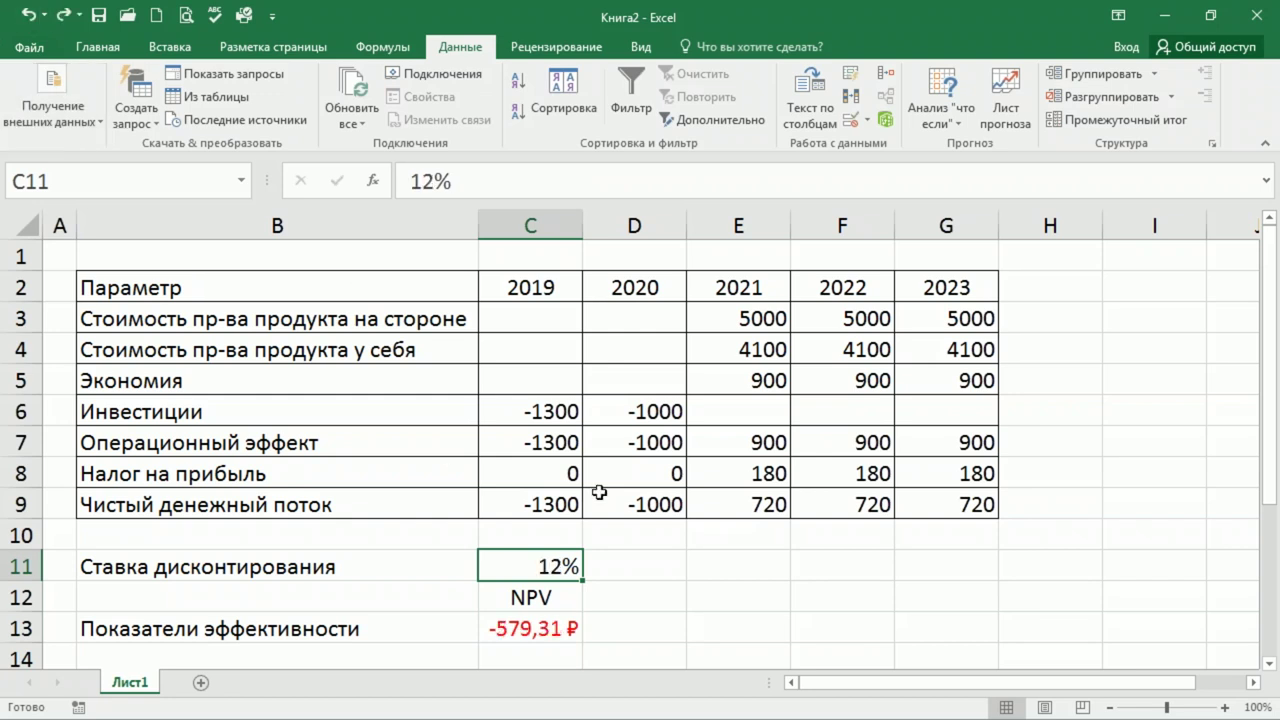
Set the 2020 investment in cell D6 to -500.
click(648, 412)
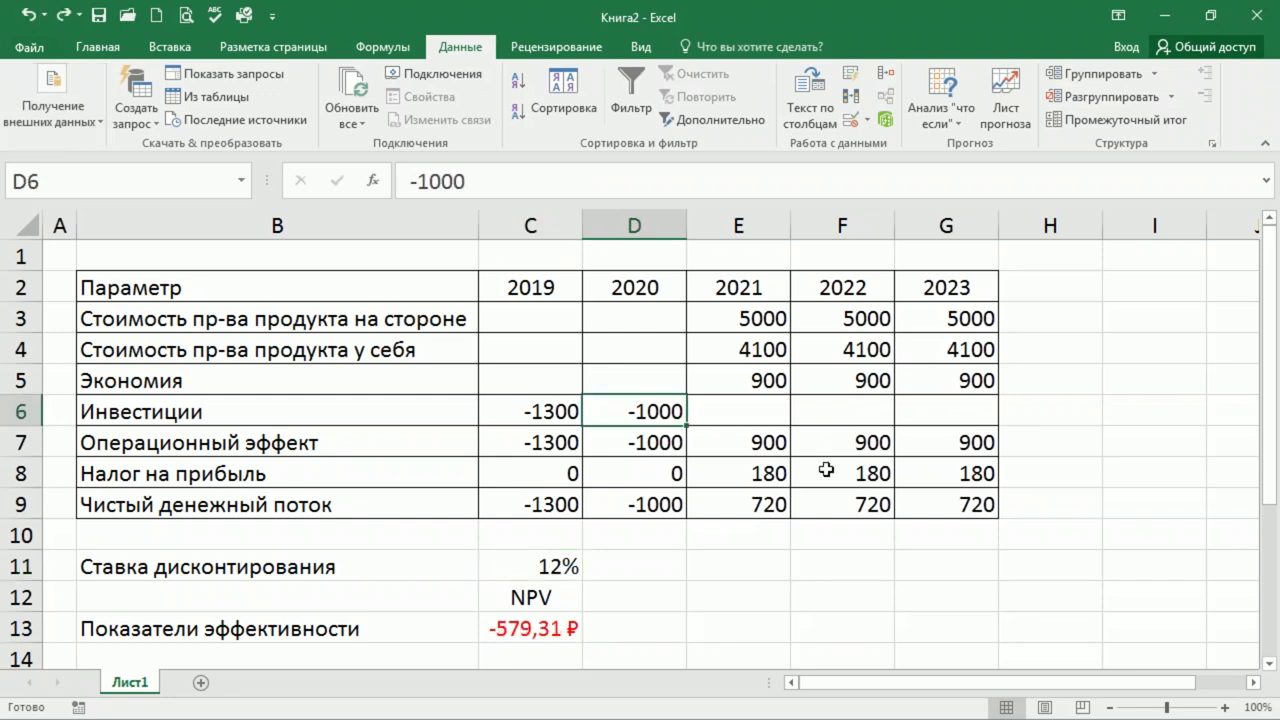
text(-500)
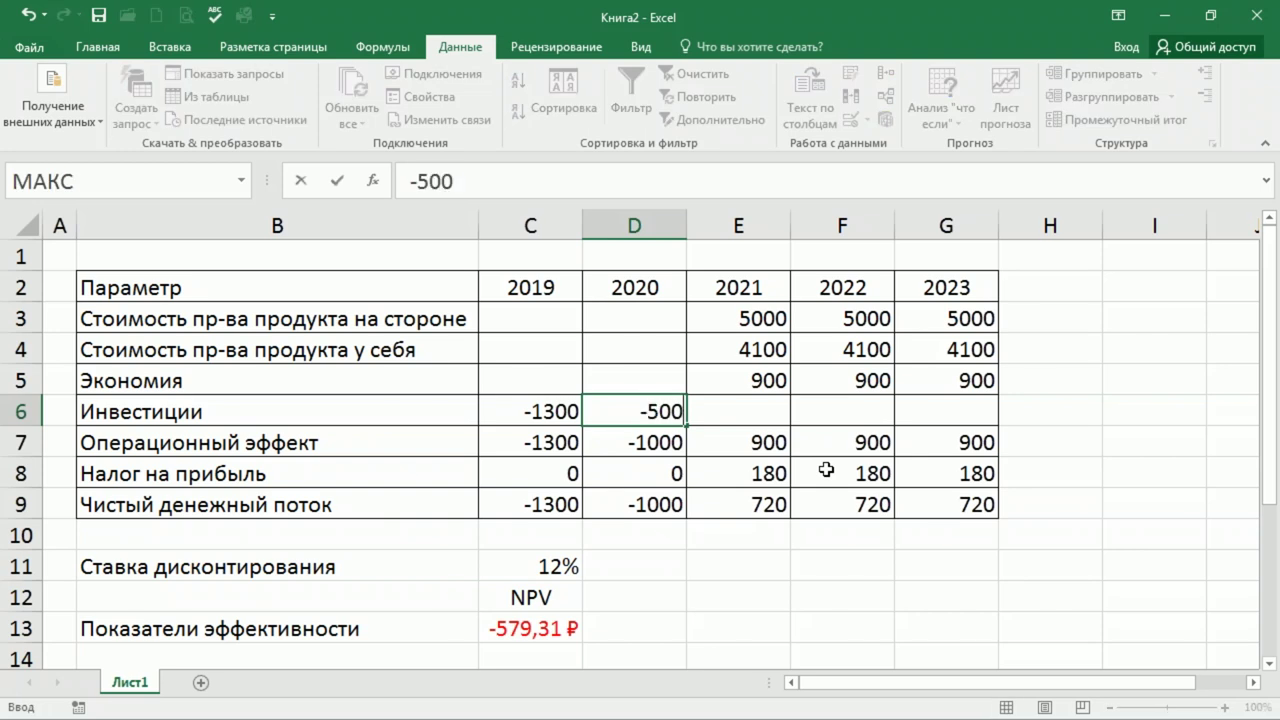
key(Return)
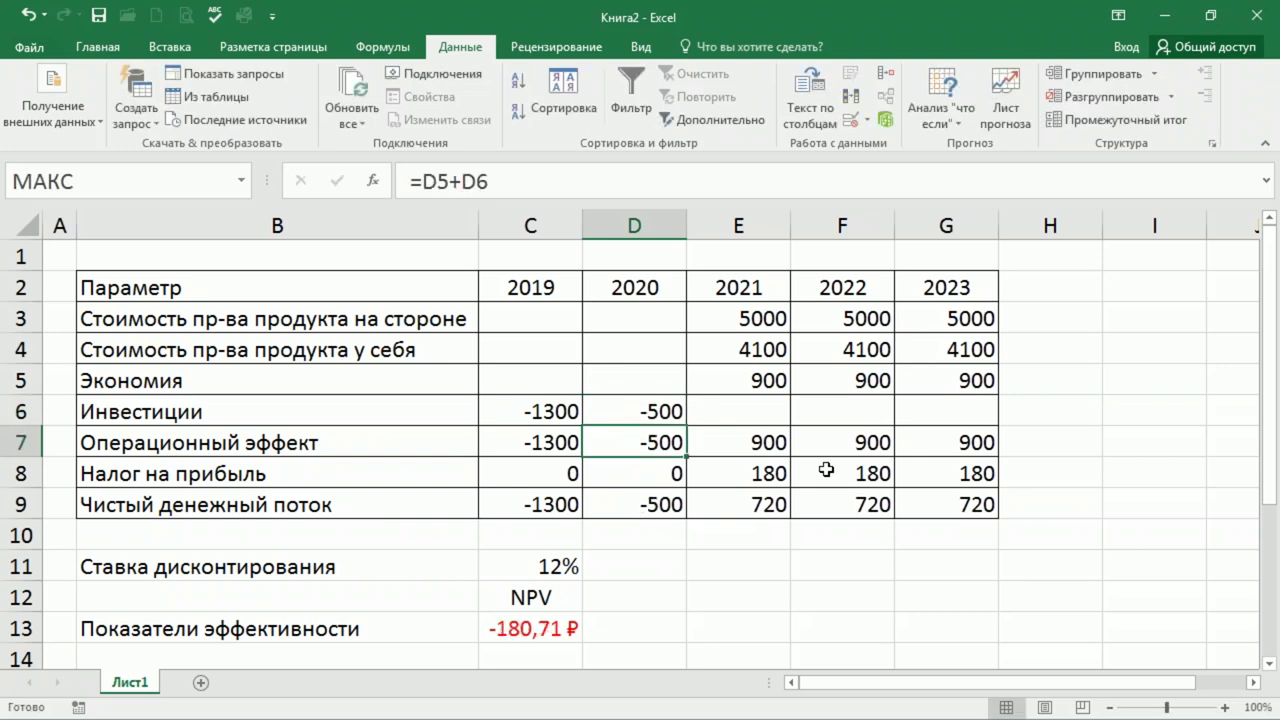
Test the NPV with discount rates of 10% and 8% in cell C11.
key(Down)
key(Down)
key(Down)
key(Down)
key(Left)
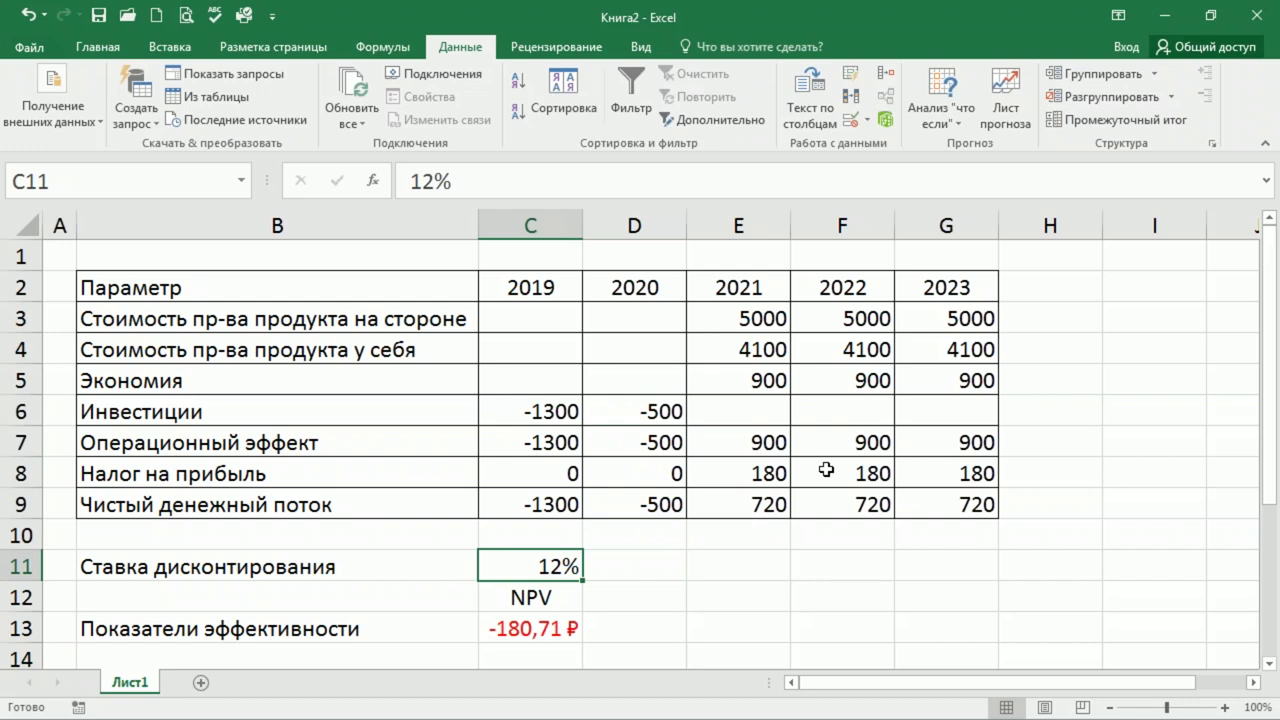
text(10)
key(Return)
key(Up)
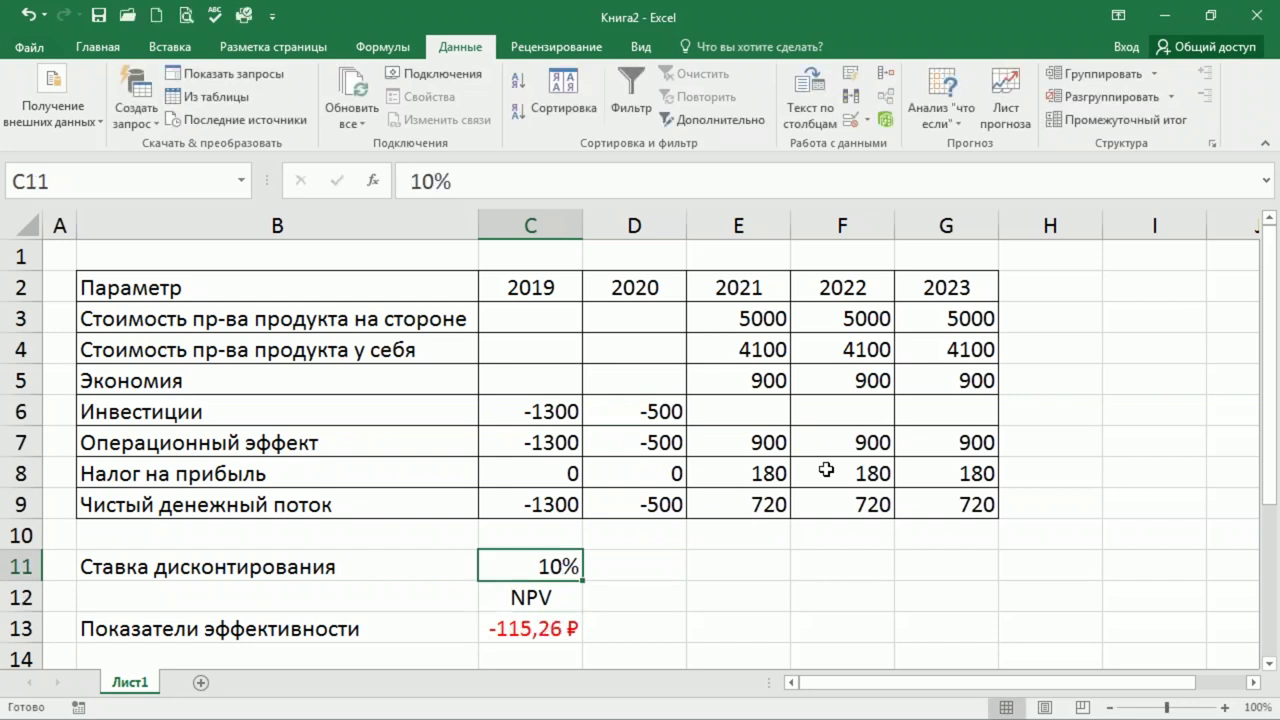
text(8)
key(Return)
key(Up)
Set the discount rate in cell C11 to 5% and reselect that cell.
text(5)
key(Return)
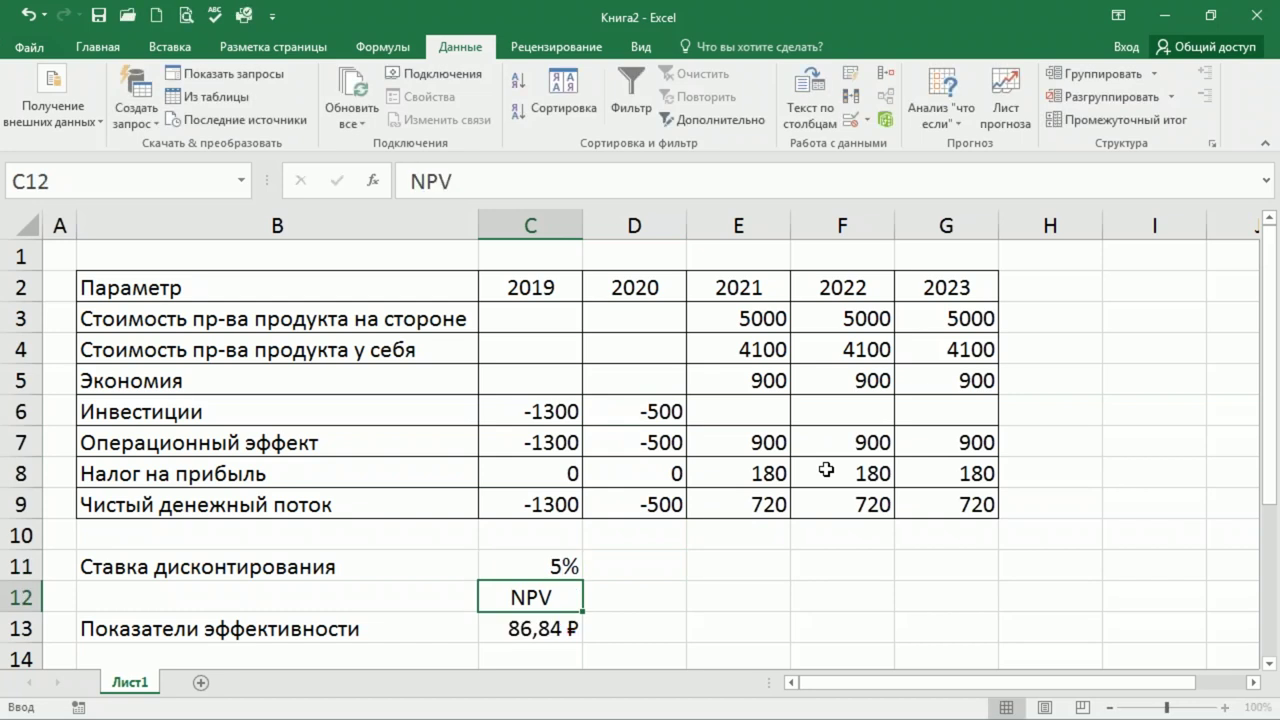
key(Up)
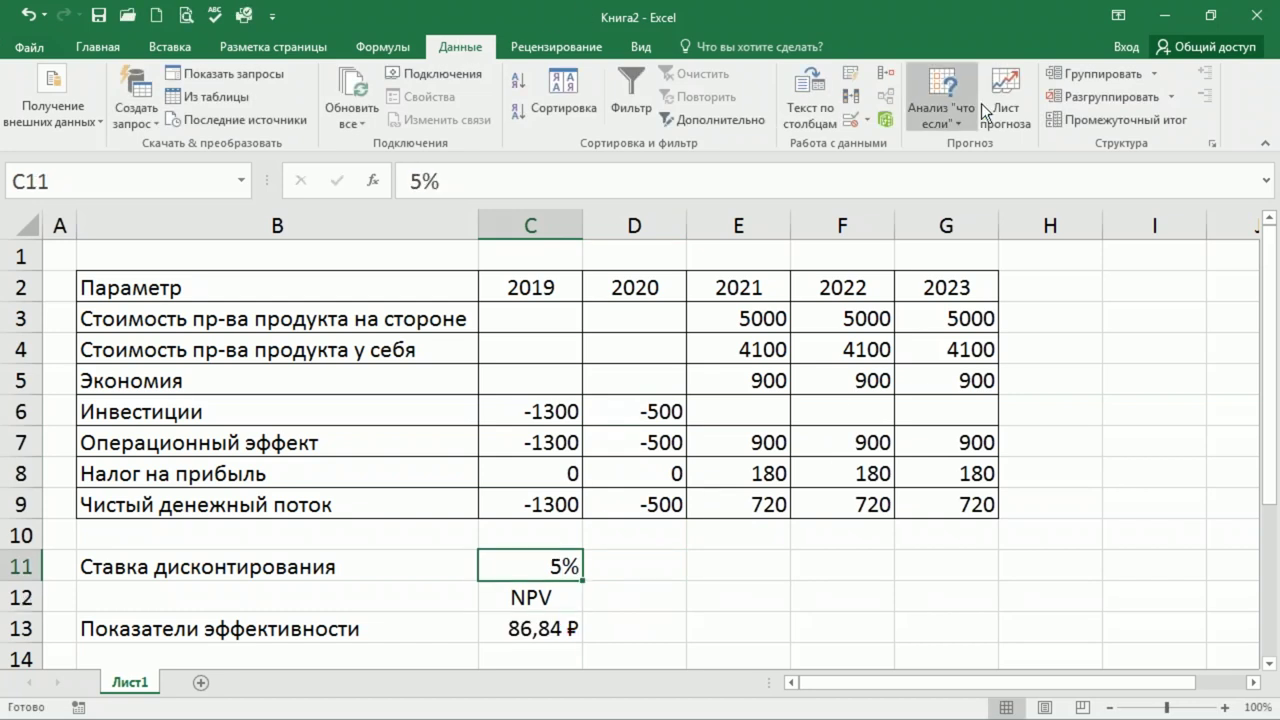
Use Goal Seek to bring the NPV in cell C13 to 0 by changing the discount rate in cell C11, and accept the result.
click(937, 118)
click(990, 169)
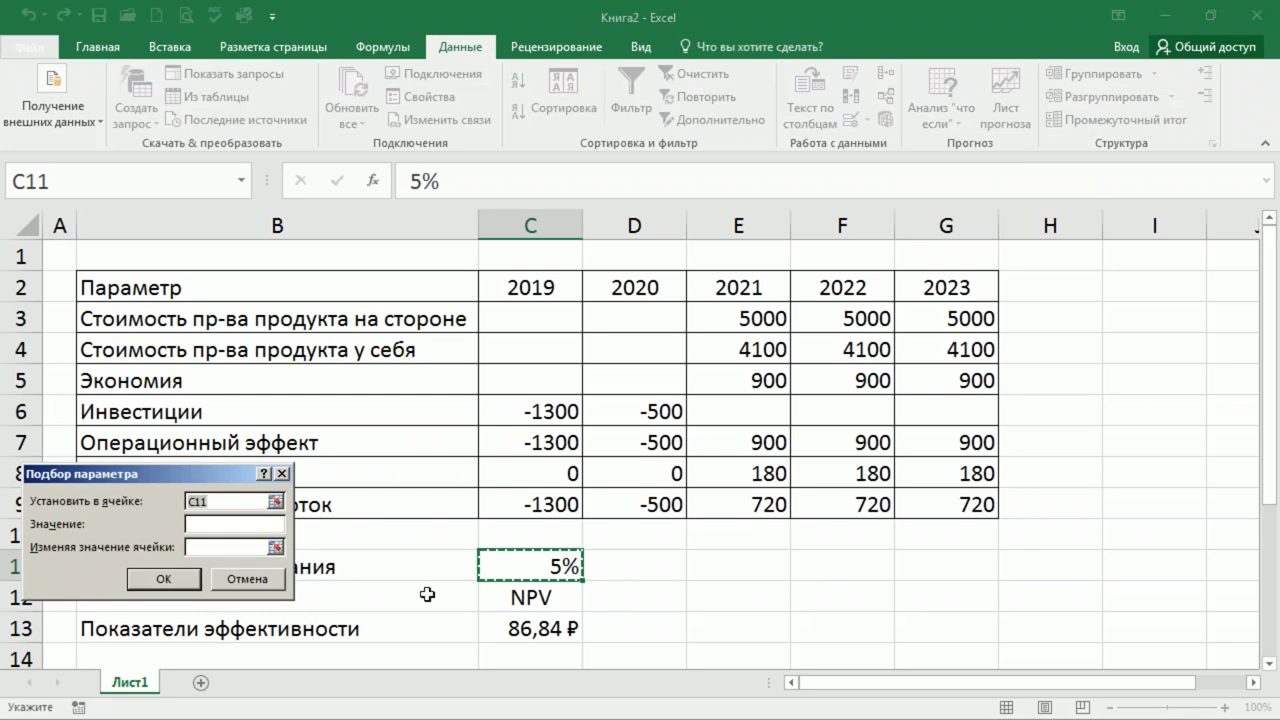
click(541, 632)
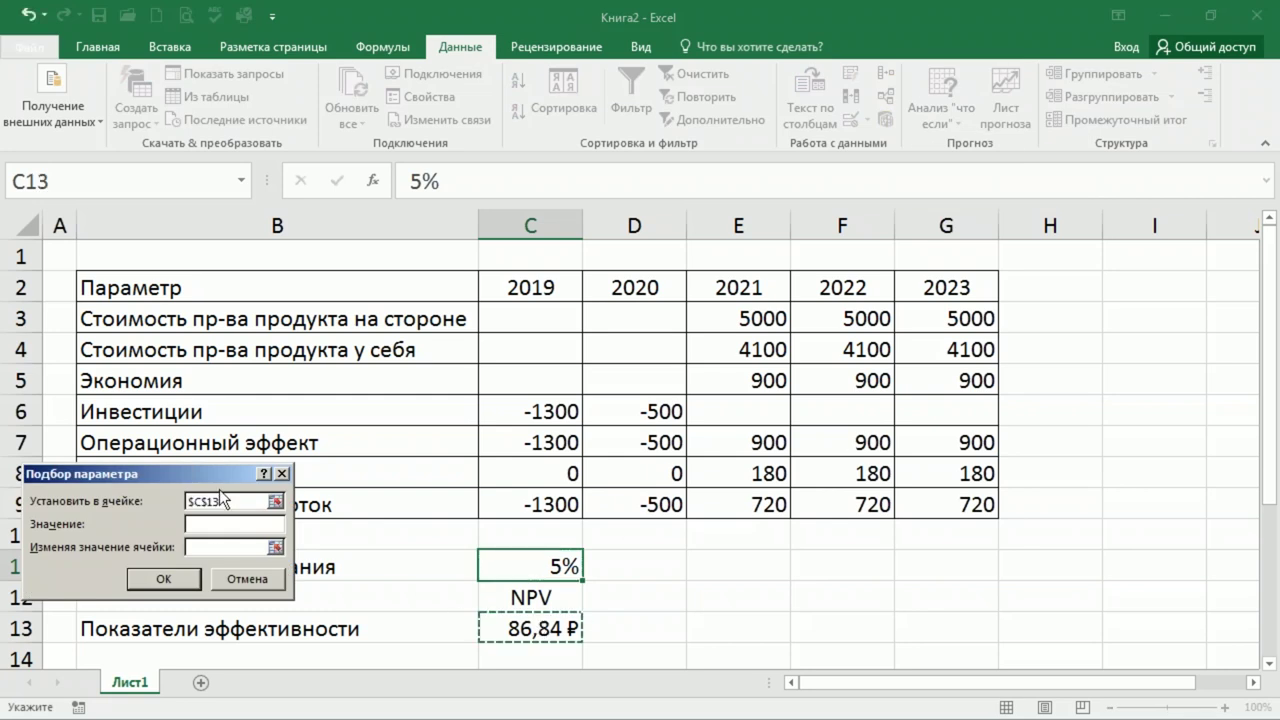
click(211, 526)
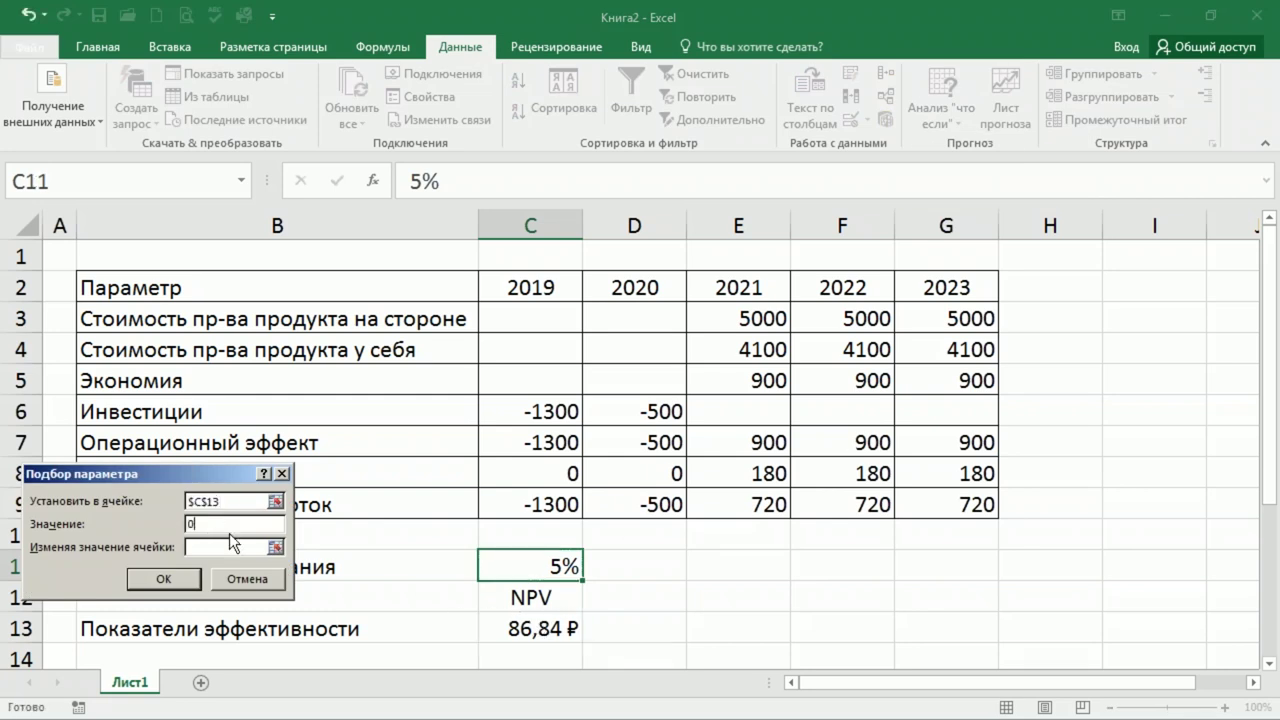
click(528, 568)
click(233, 584)
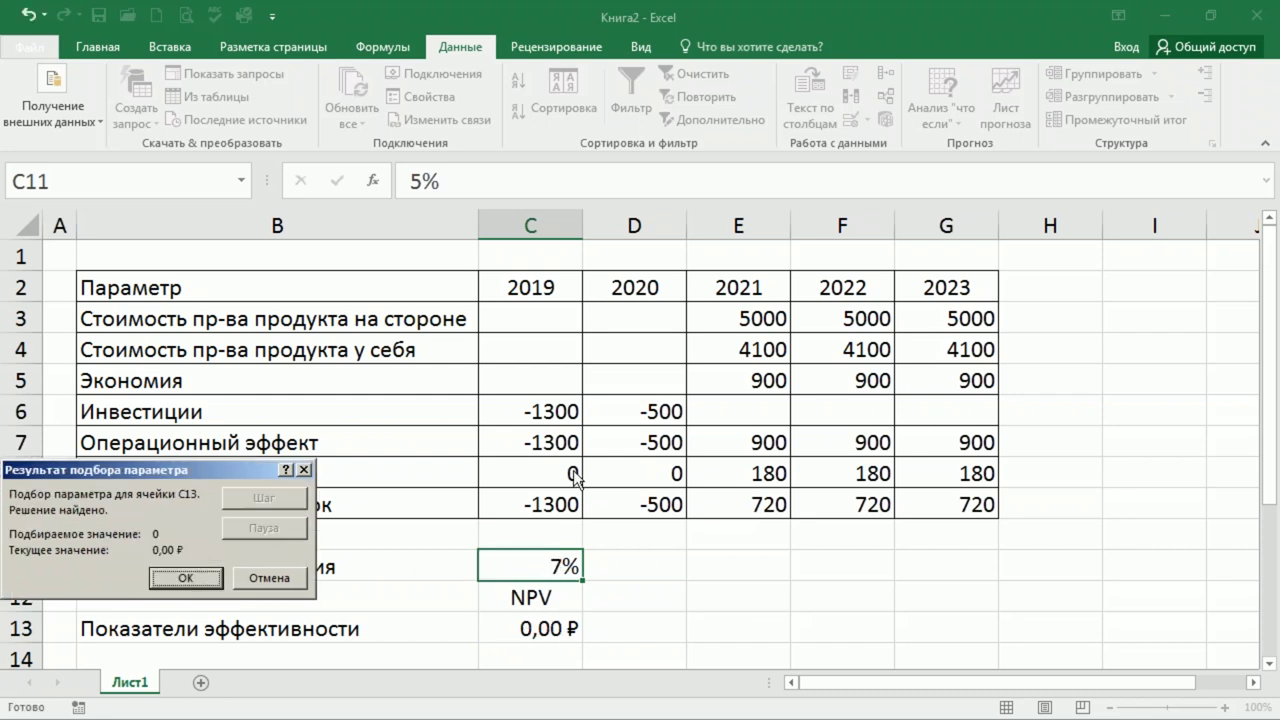
click(186, 578)
Show the discount rate in cell C11 with two decimal places and set it to 6,98%.
click(630, 572)
click(543, 571)
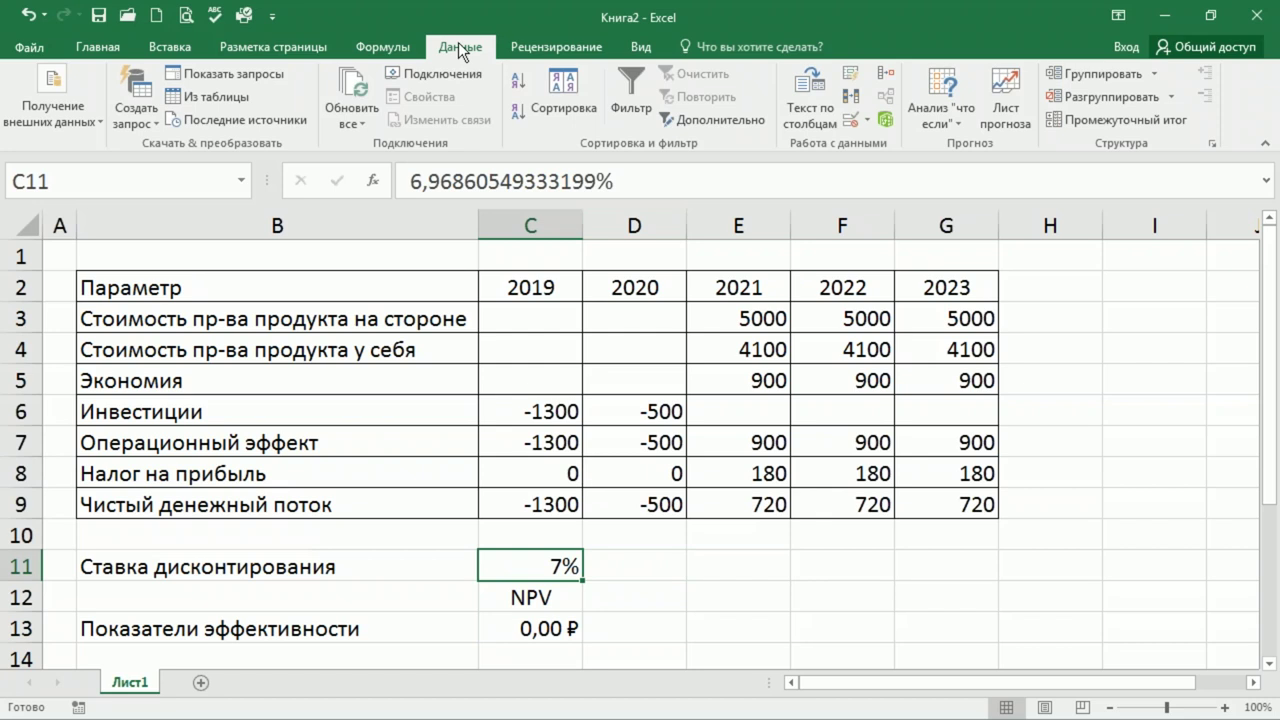
click(118, 48)
click(575, 112)
click(575, 112)
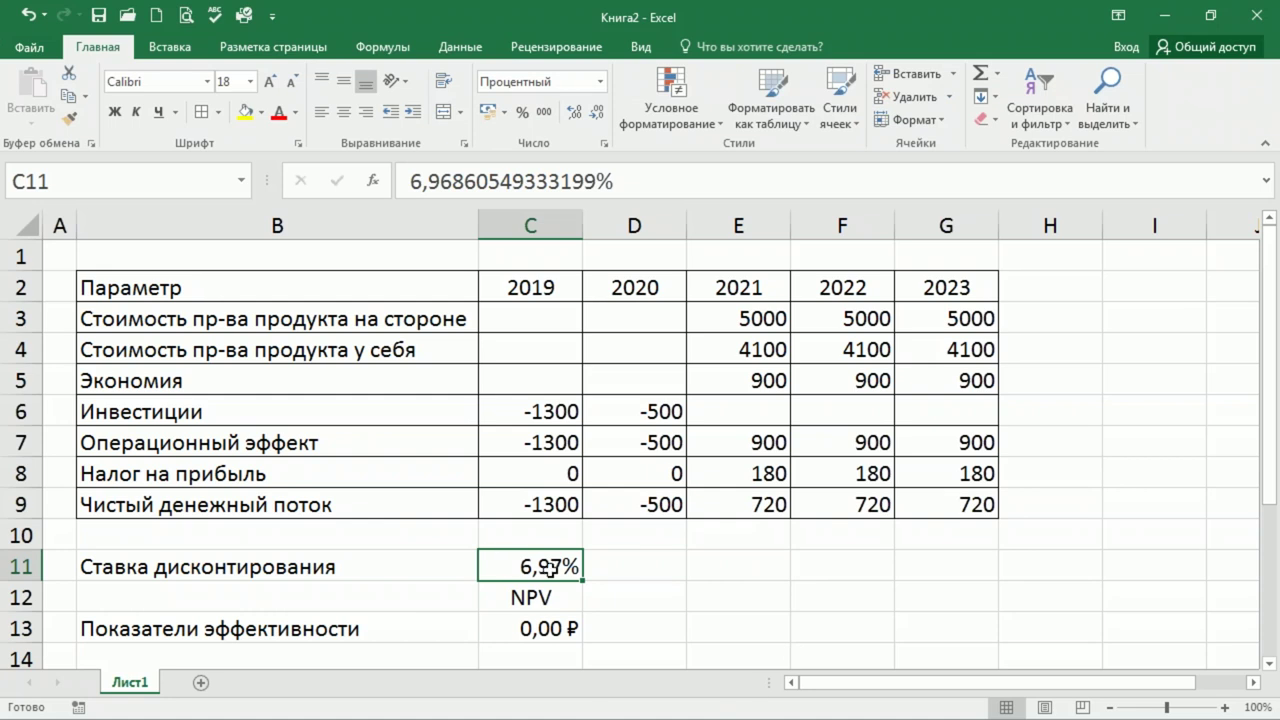
text(6,98)
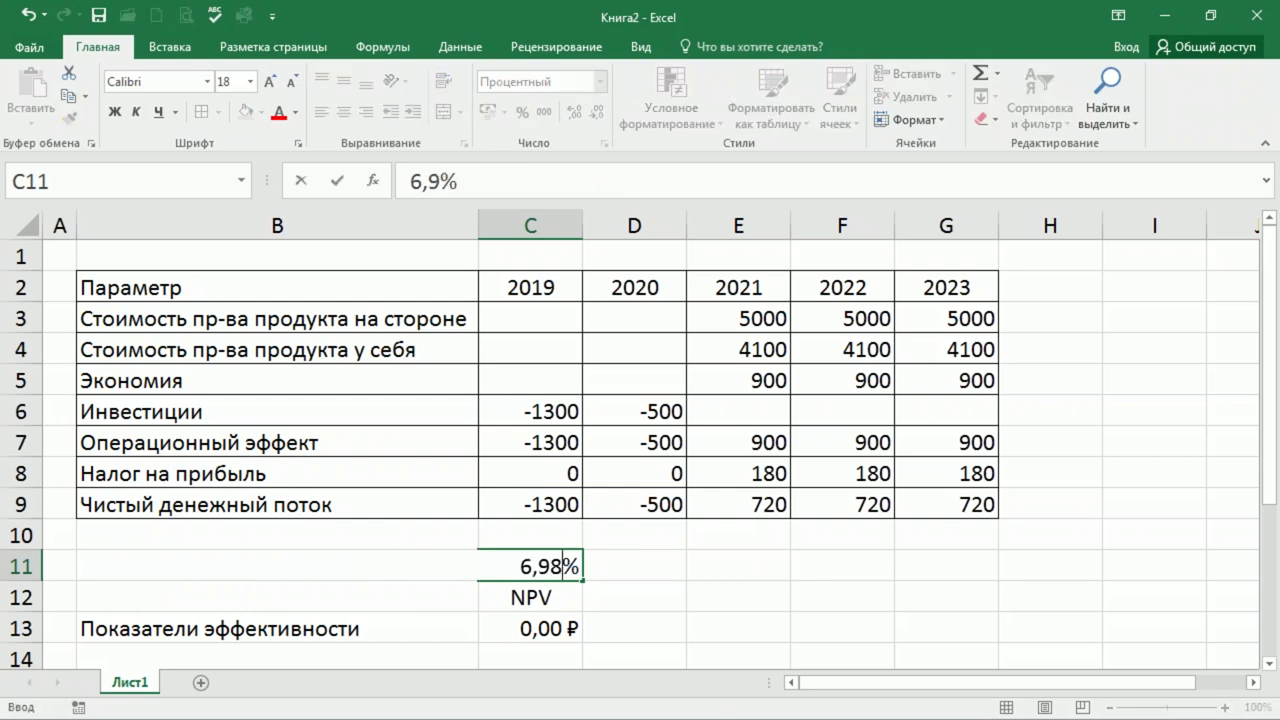
key(Return)
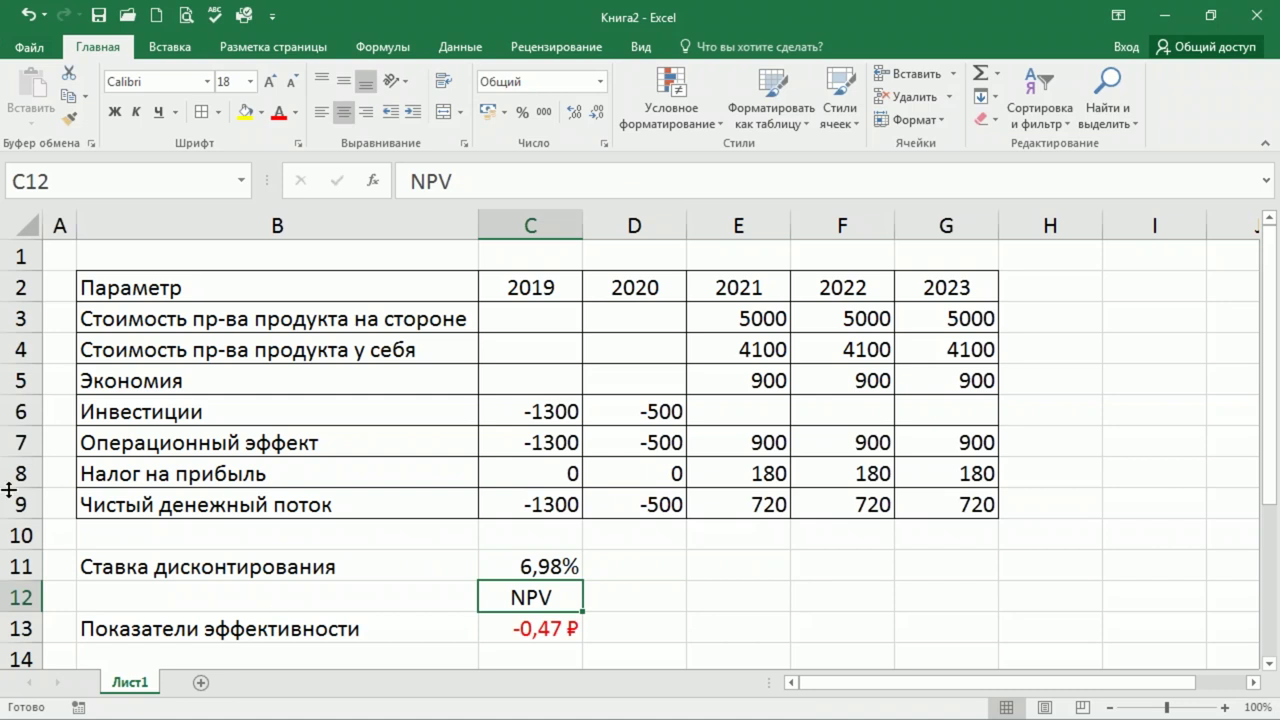
Enter the bold title "Оптимистичный сценарий" in cell B1 above the table.
click(458, 362)
click(131, 250)
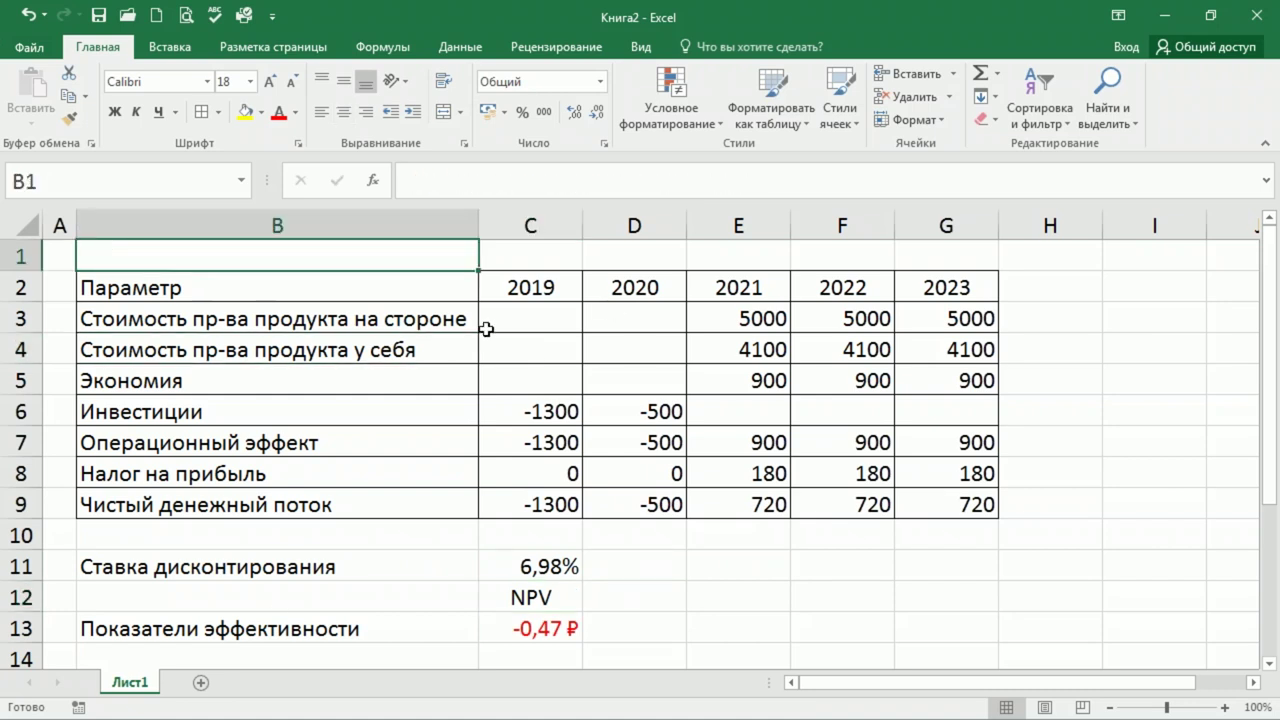
text(J)
key(BackSpace)
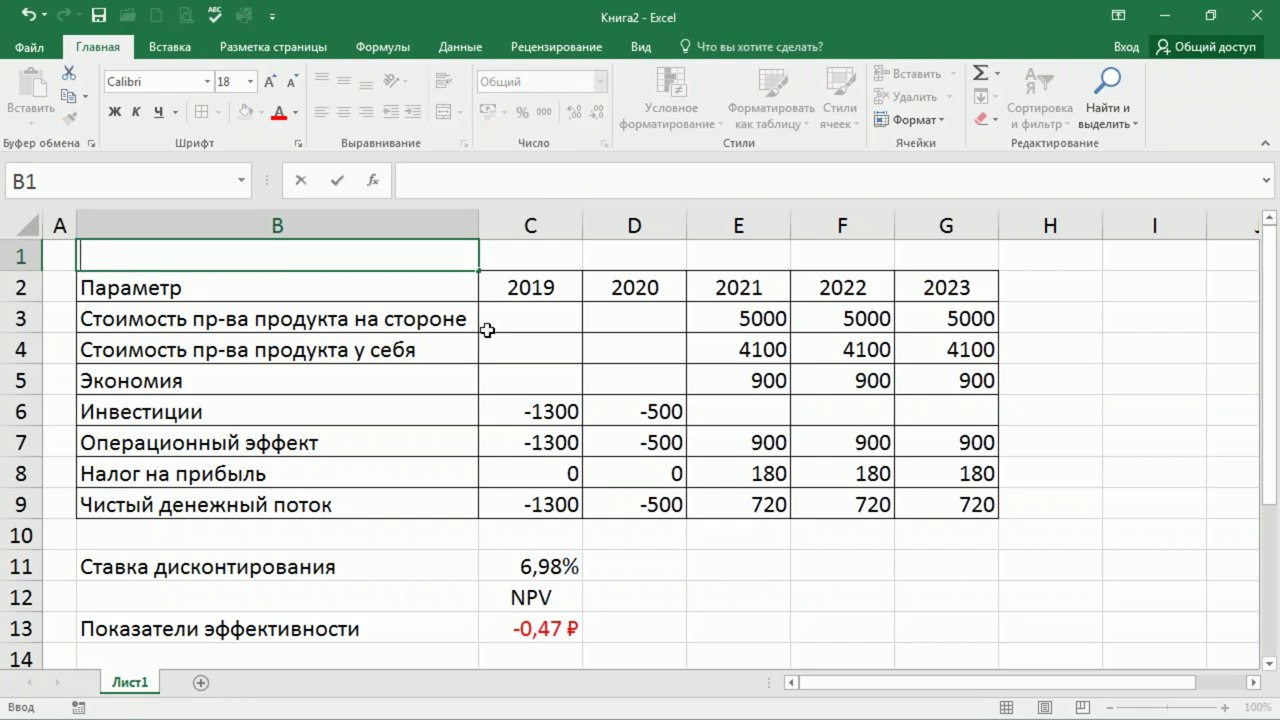
text(Опь)
key(BackSpace)
text(тим)
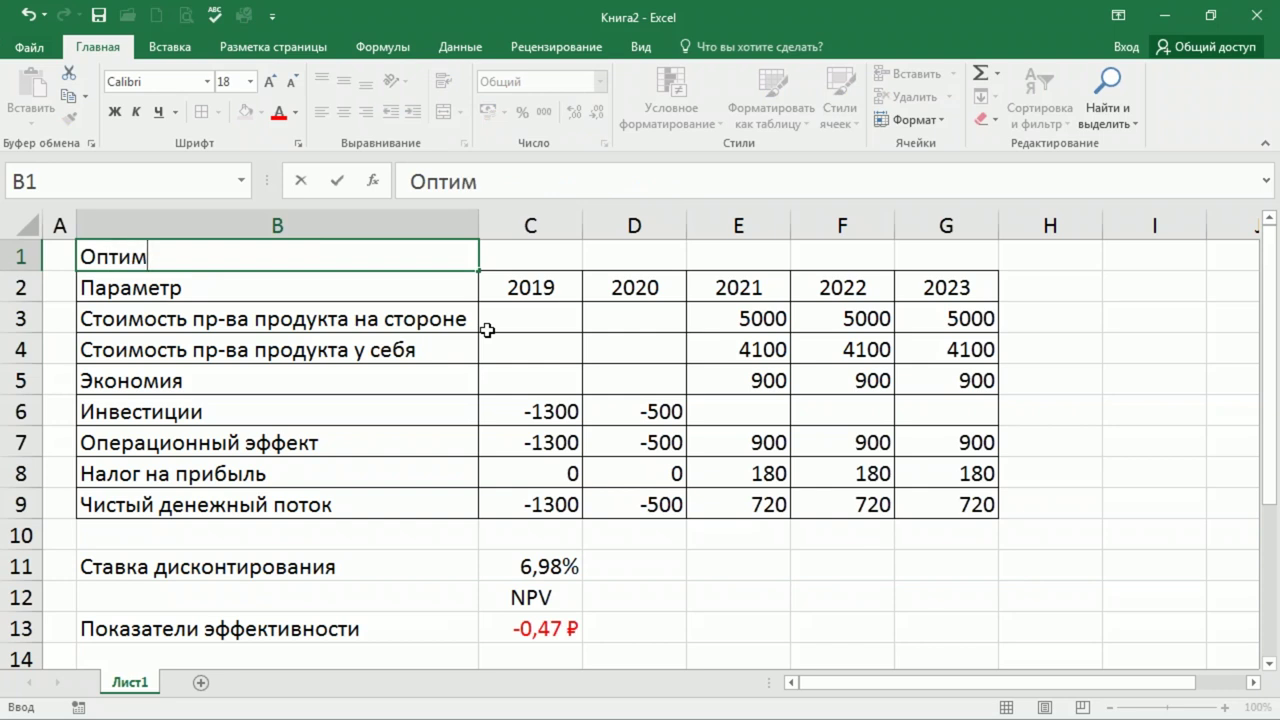
text(истичный сценарий)
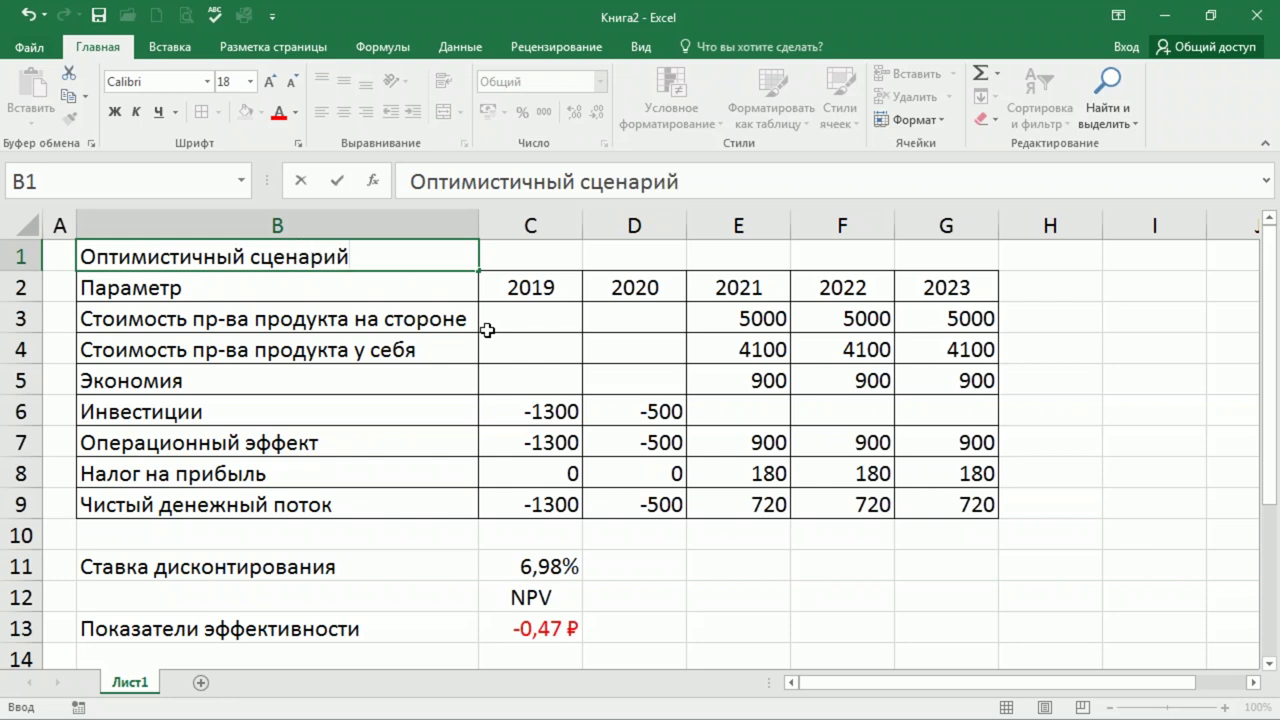
key(ctrl+Return)
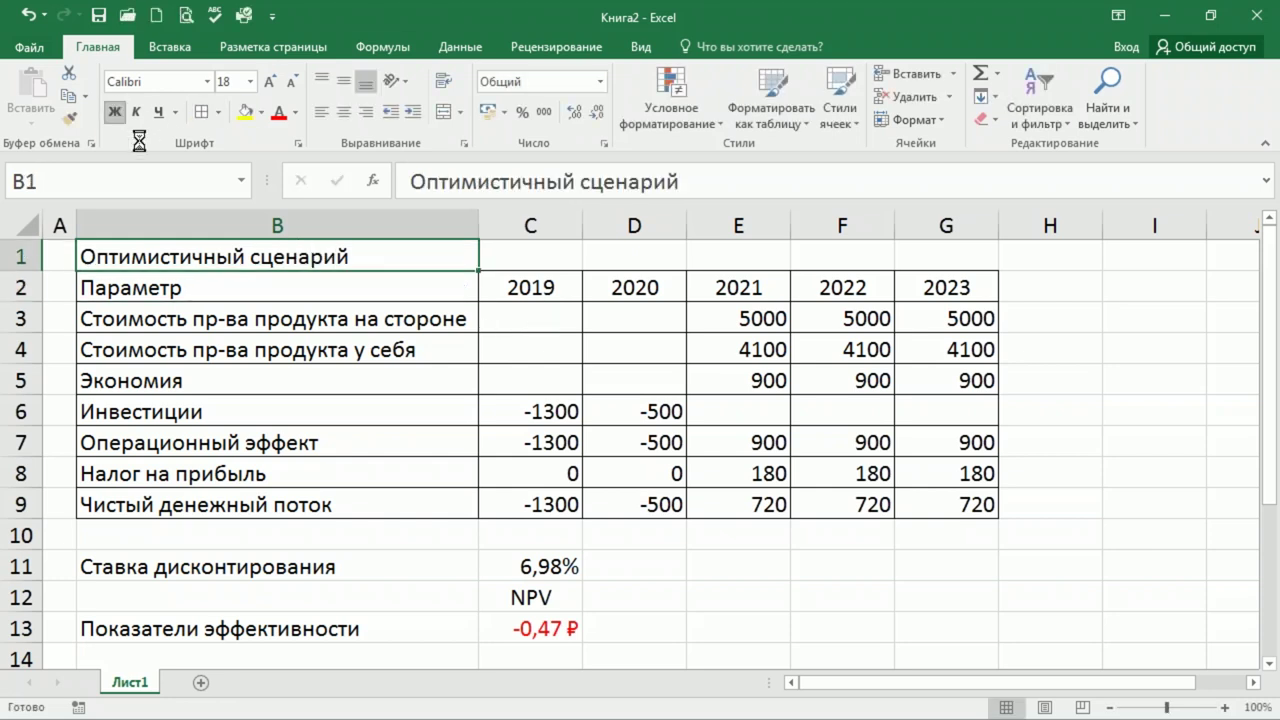
click(115, 111)
Insert a blank row between the scenario title and the table's header row.
click(165, 322)
right_click(36, 286)
click(113, 418)
click(346, 340)
Copy the whole scenario block and paste it twice below, starting at rows 16 and 31.
drag(18, 256, 70, 597)
right_click(170, 488)
click(235, 212)
scroll(240, 412, down, 1)
scroll(240, 412, down, 2)
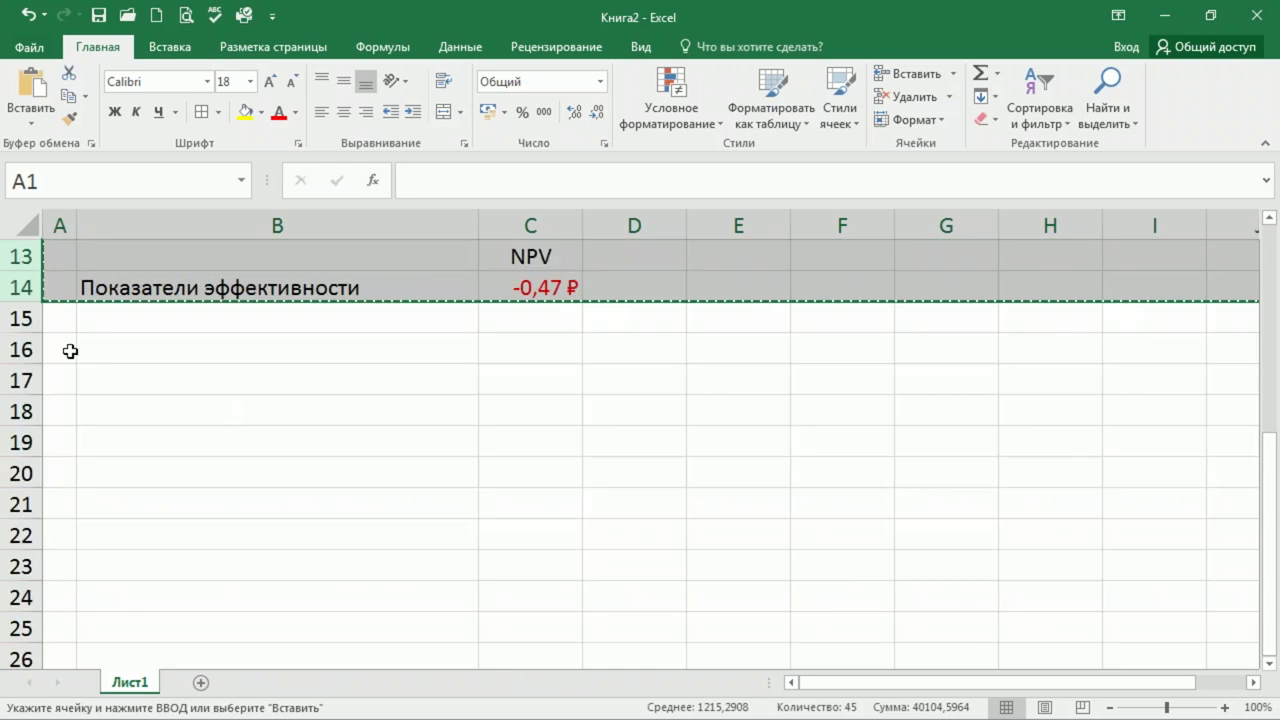
click(20, 349)
click(31, 90)
scroll(164, 395, down, 4)
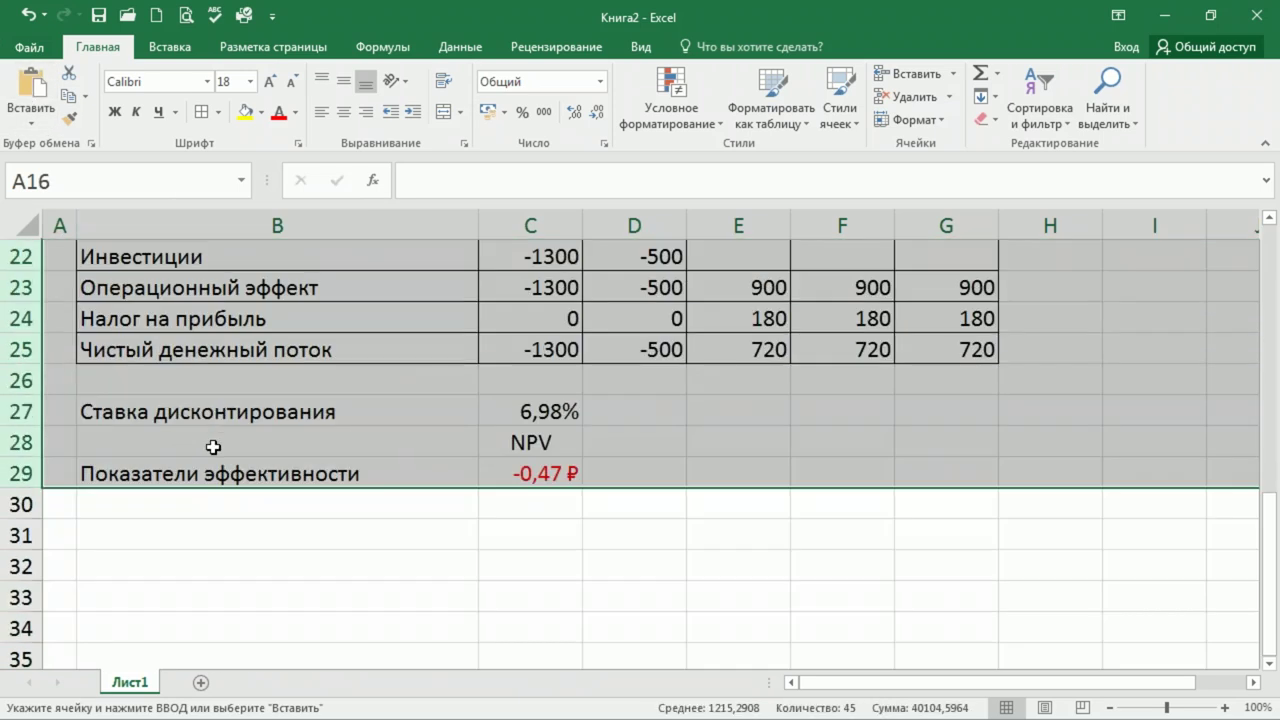
click(20, 442)
click(31, 90)
Retitle the first copied block in cell B16 as "Пессимистичный сценарий".
scroll(263, 306, up, 8)
scroll(283, 331, down, 3)
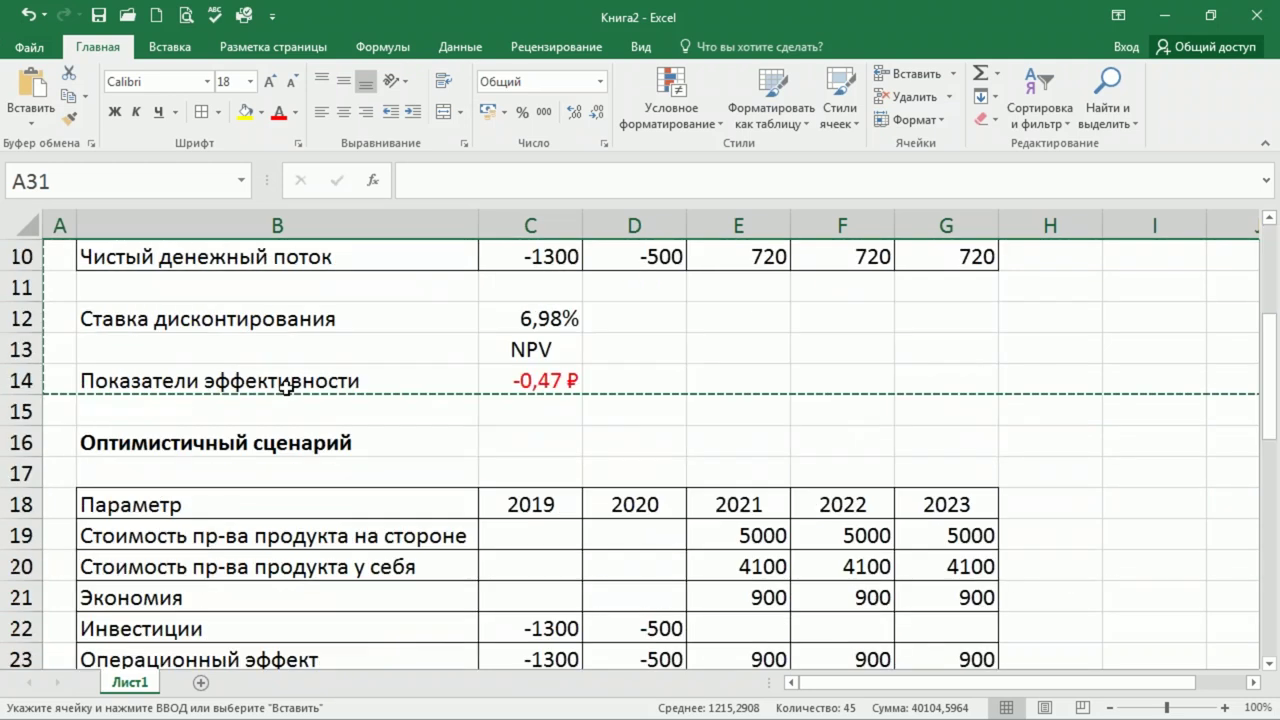
click(196, 440)
text(Песс)
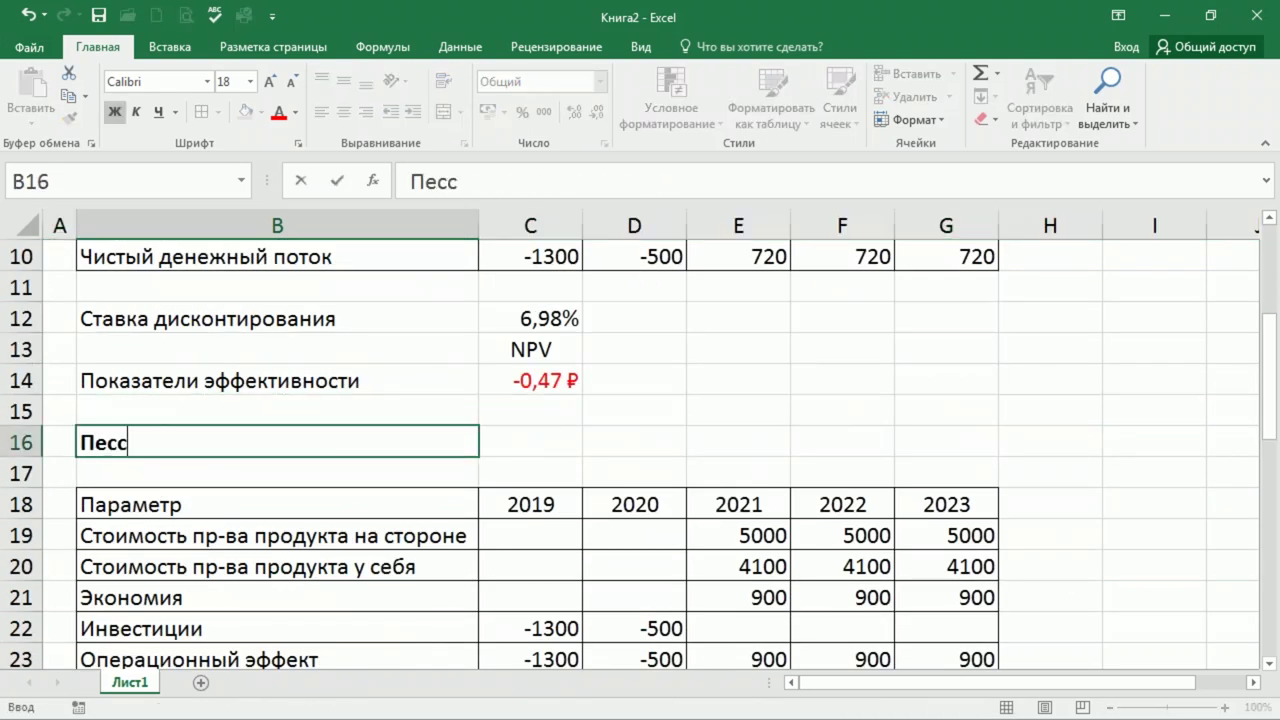
text(имистичный)
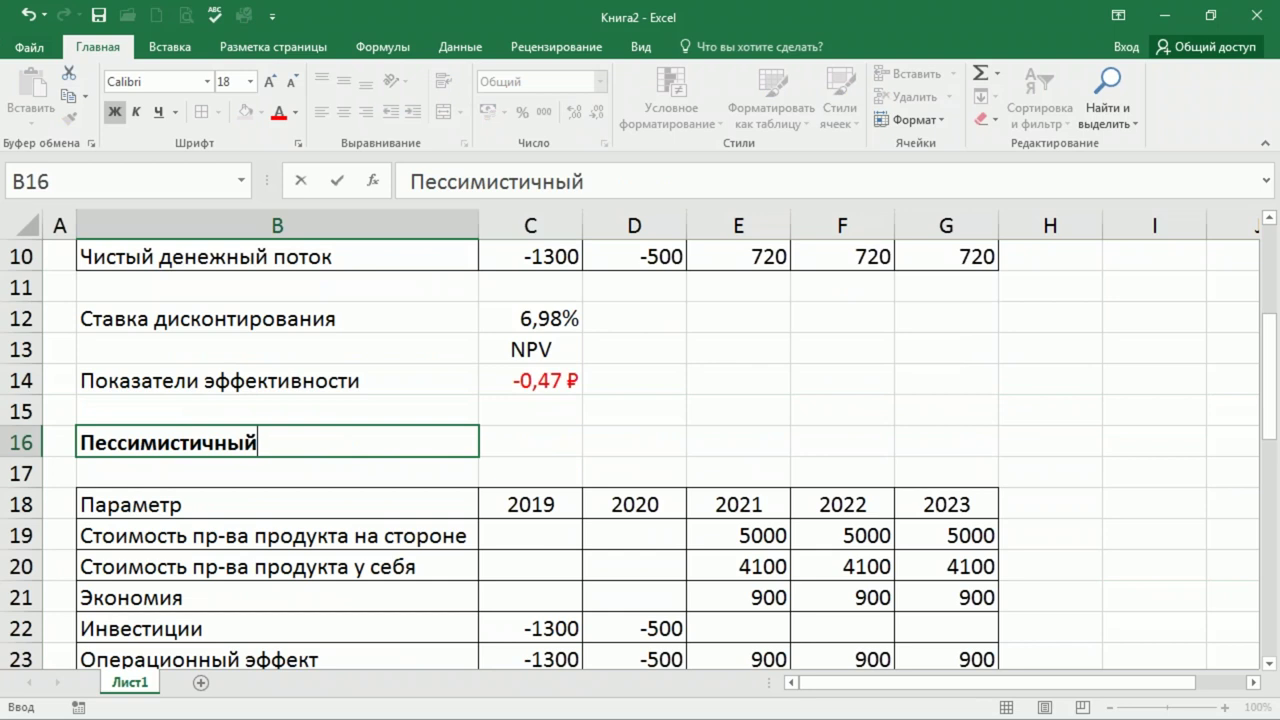
text( сценарий)
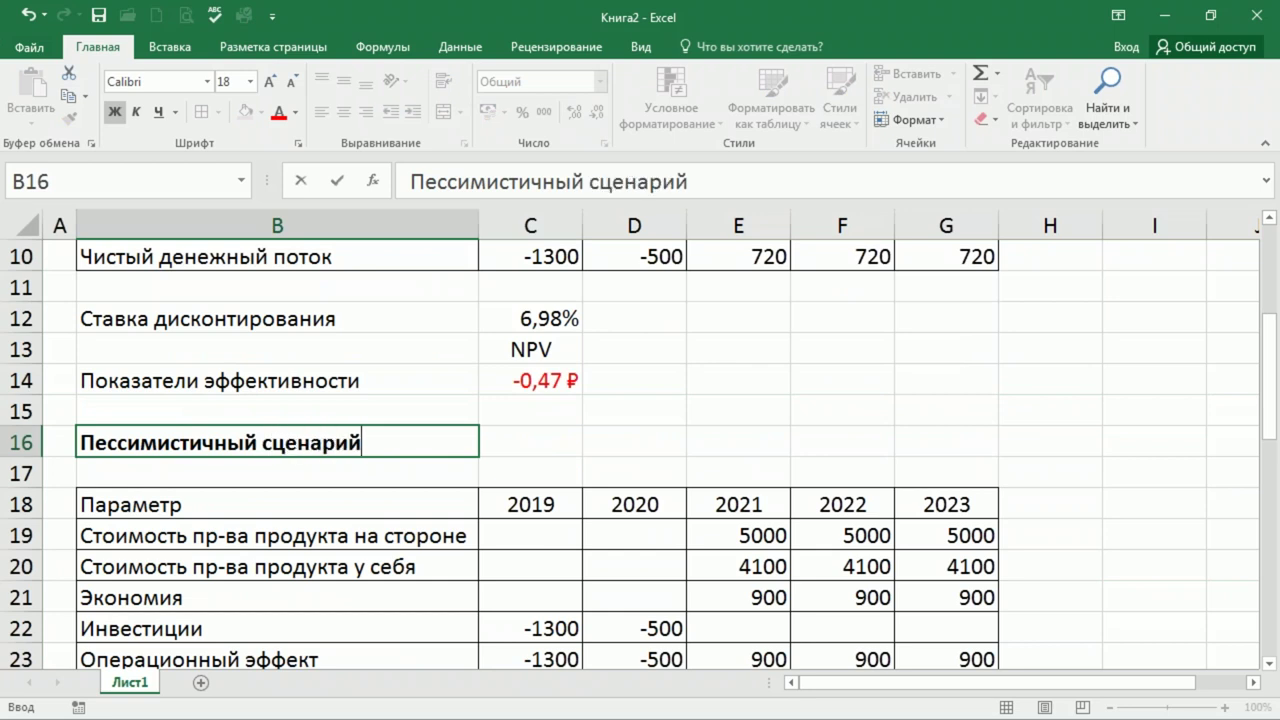
key(Return)
Retitle the second copied block in cell B31 as "Нейтральный сценарий".
scroll(220, 495, down, 5)
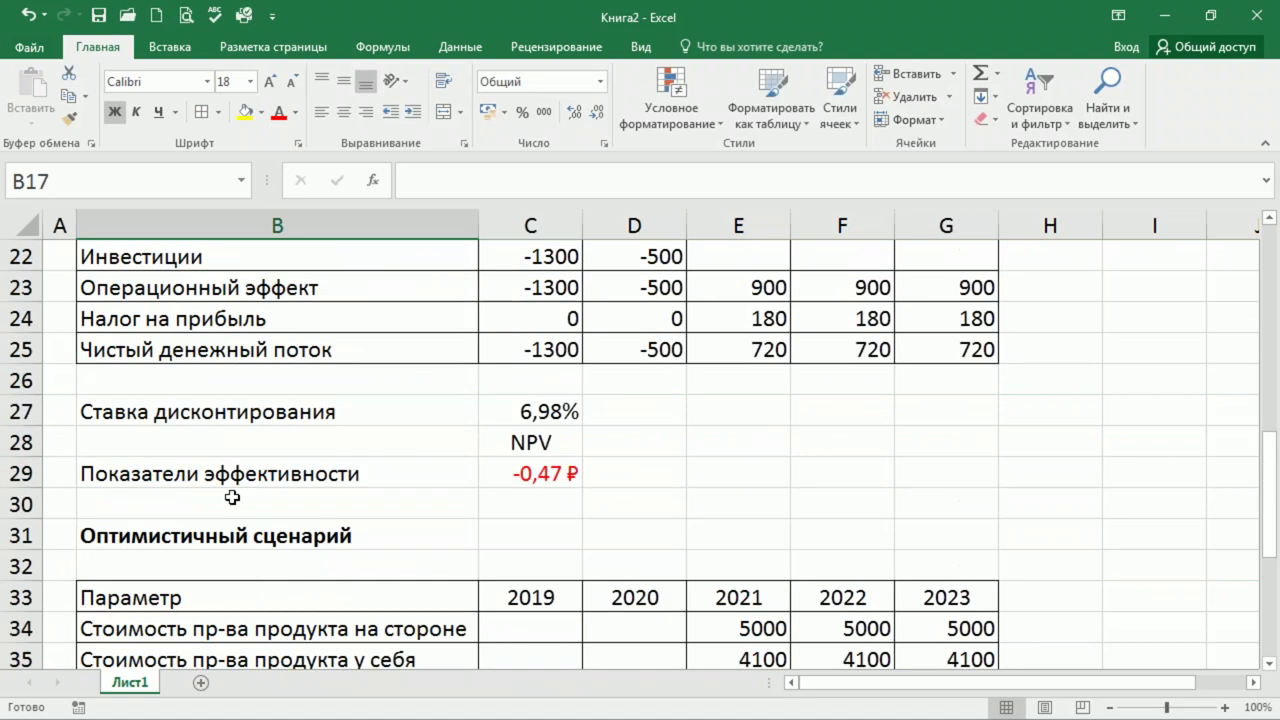
click(180, 445)
text(Ней)
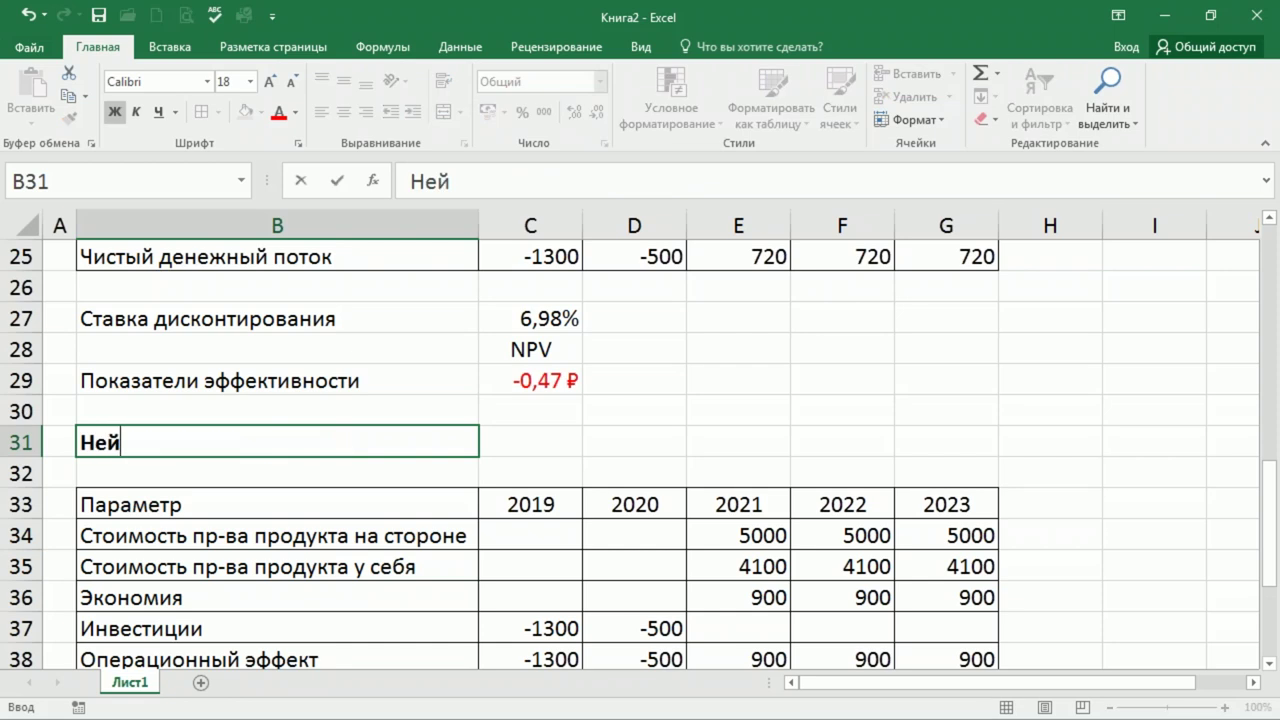
text(тральный)
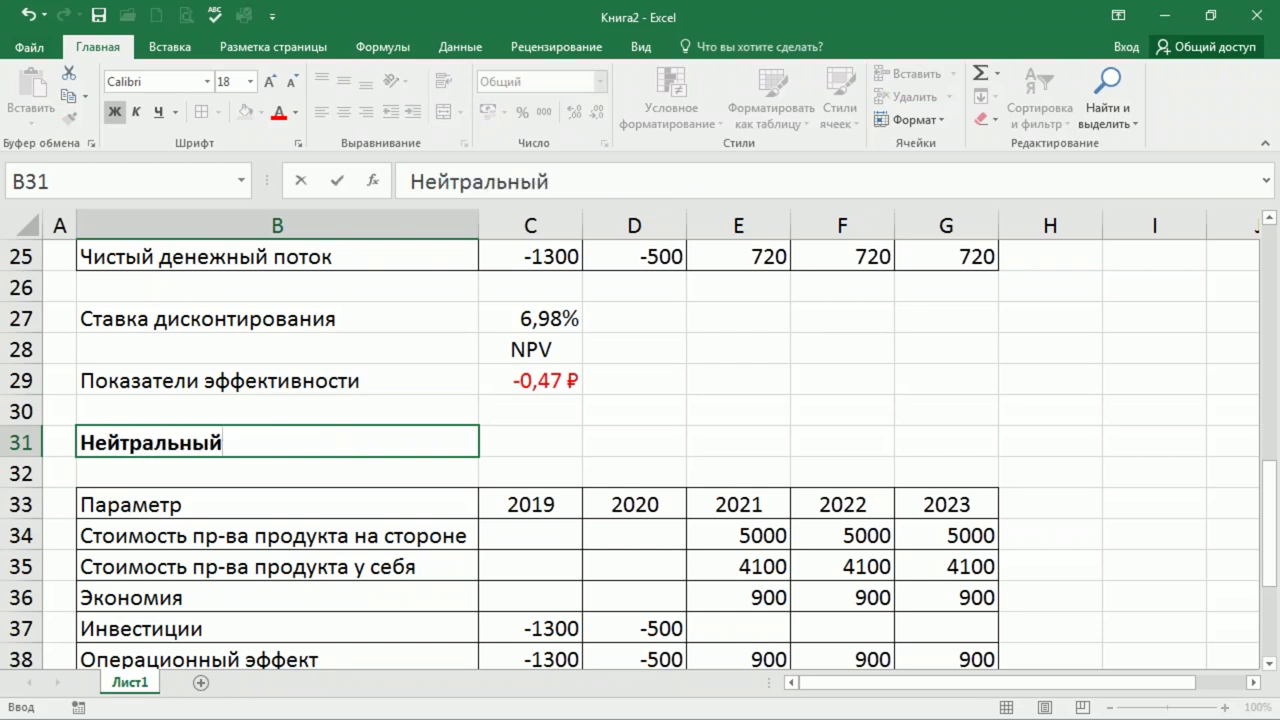
text( сценарий)
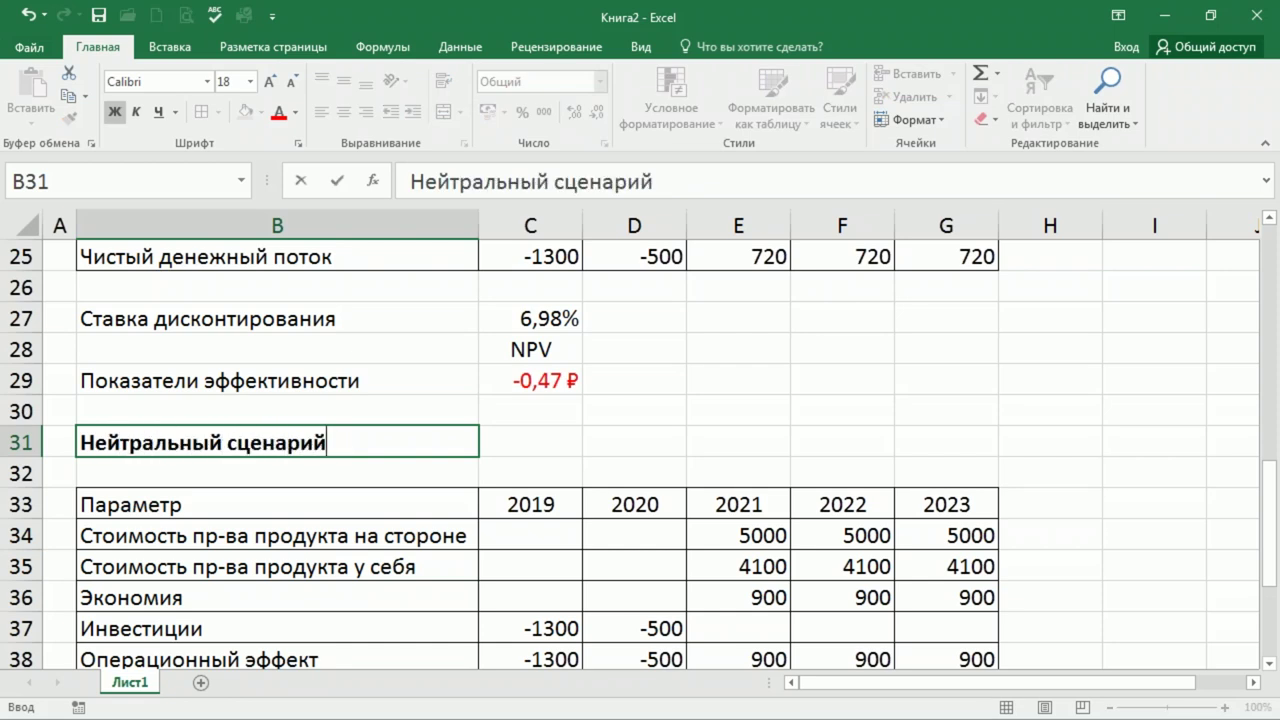
key(Return)
Set the pessimistic scenario's outside production cost to 4200 for 2021–2023 in cells E19:G19.
scroll(543, 423, up, 8)
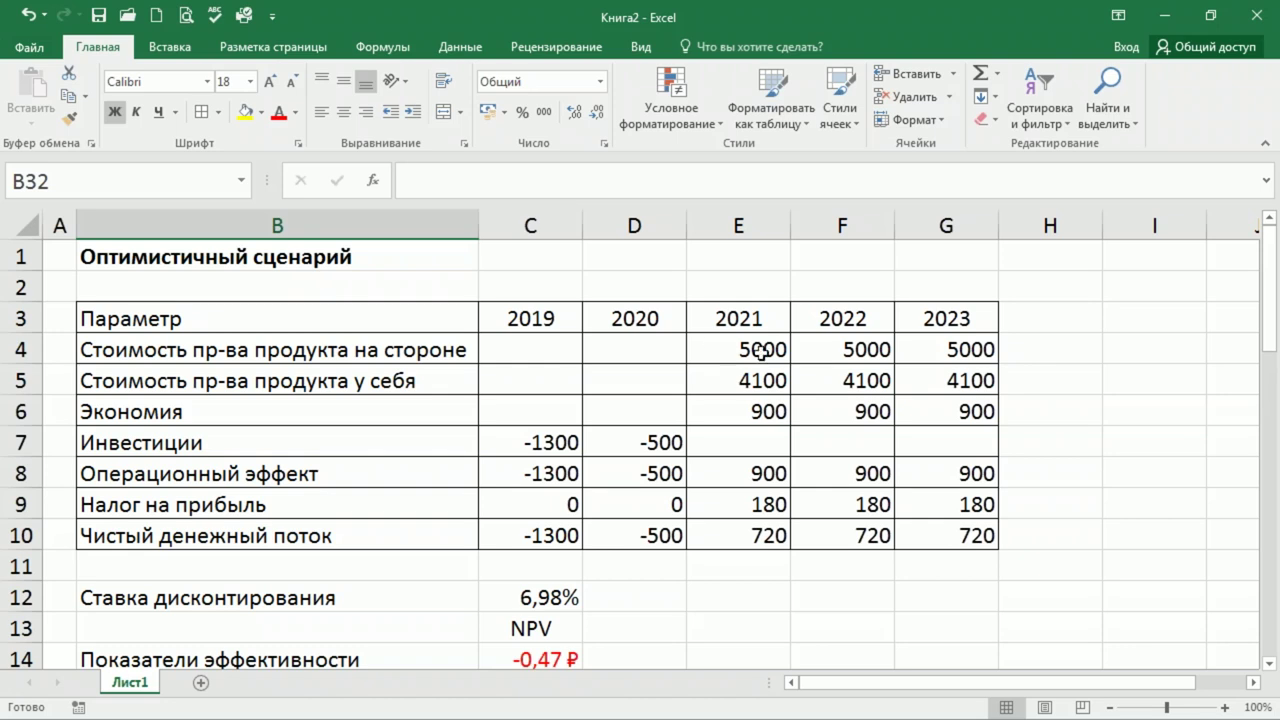
scroll(899, 403, down, 4)
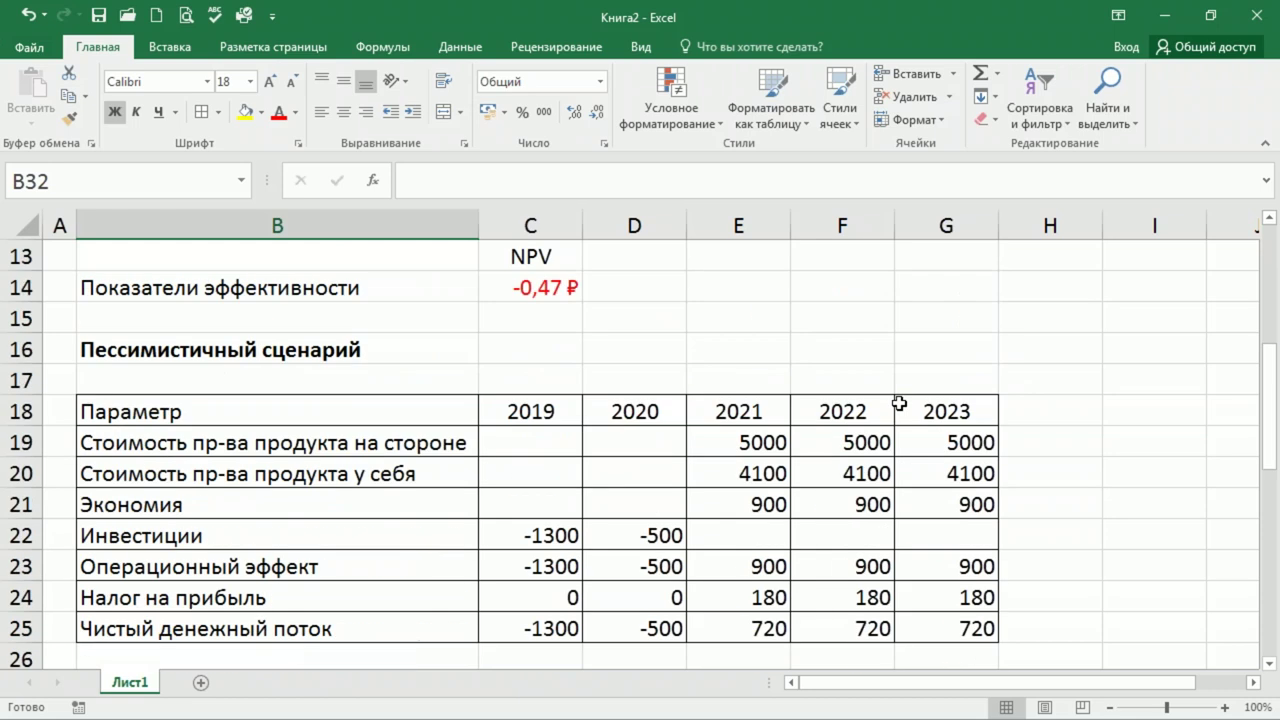
click(780, 442)
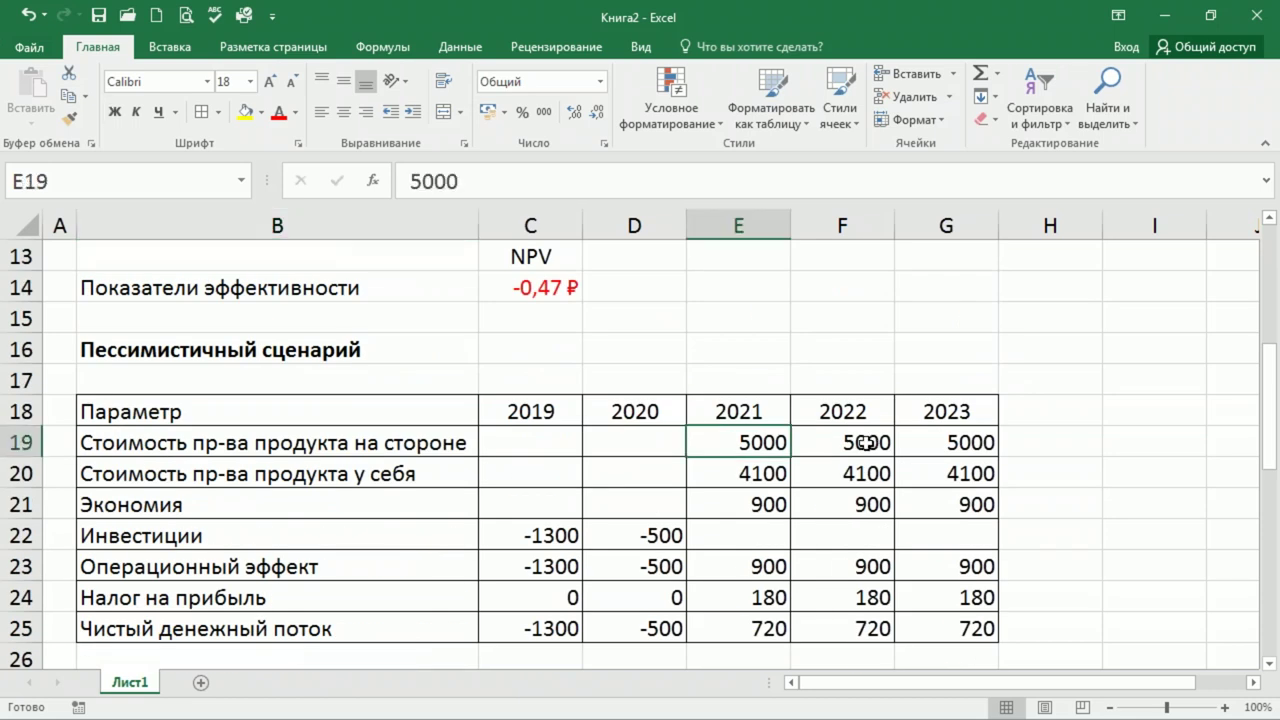
text(4200)
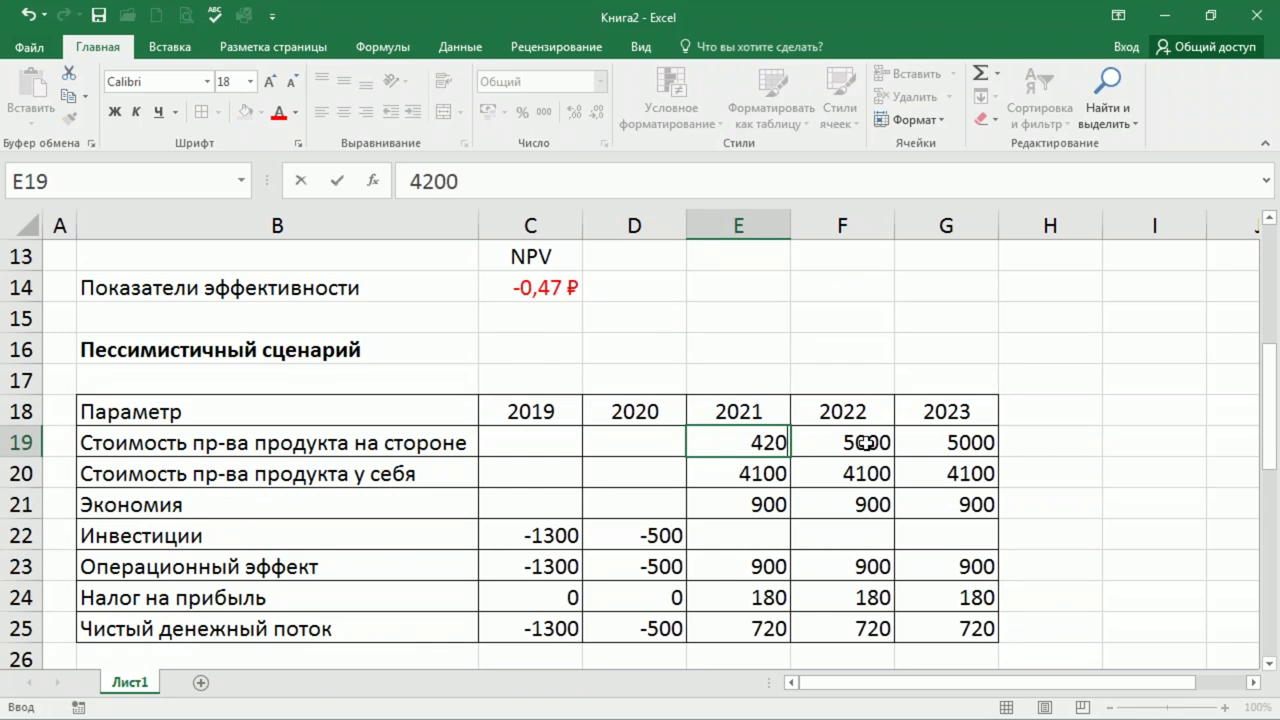
key(ctrl+Return)
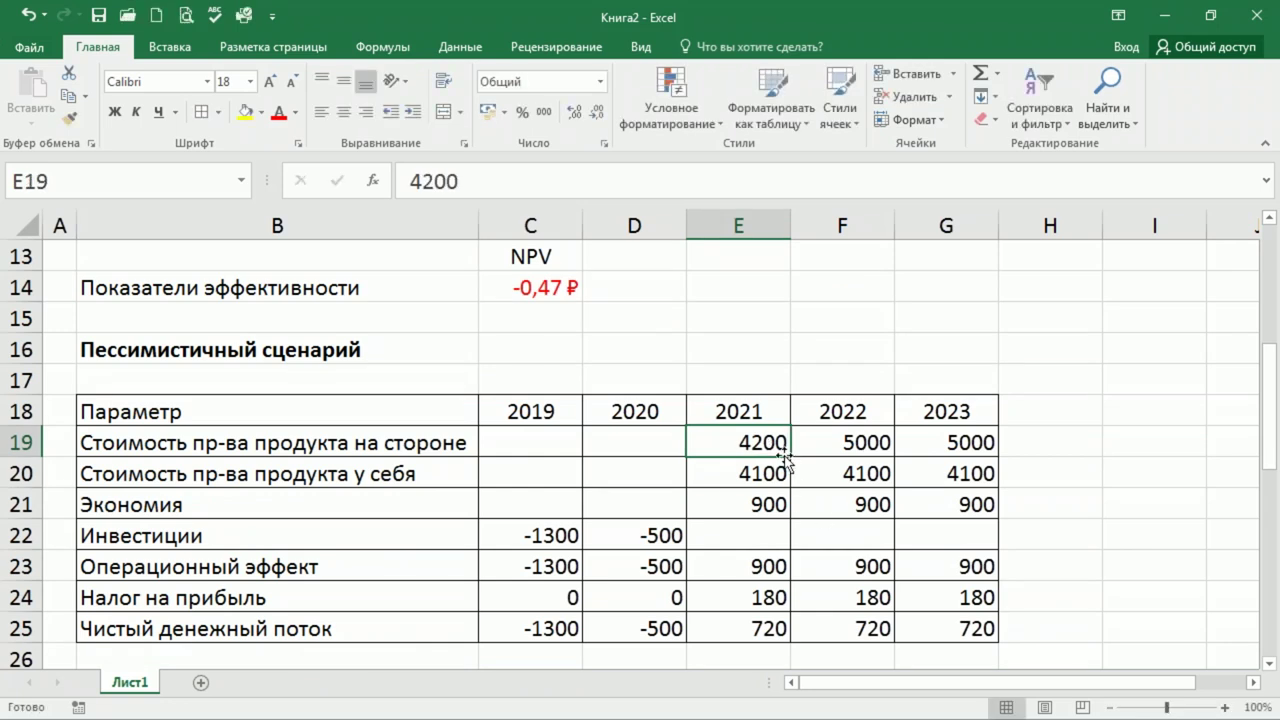
drag(790, 456, 995, 460)
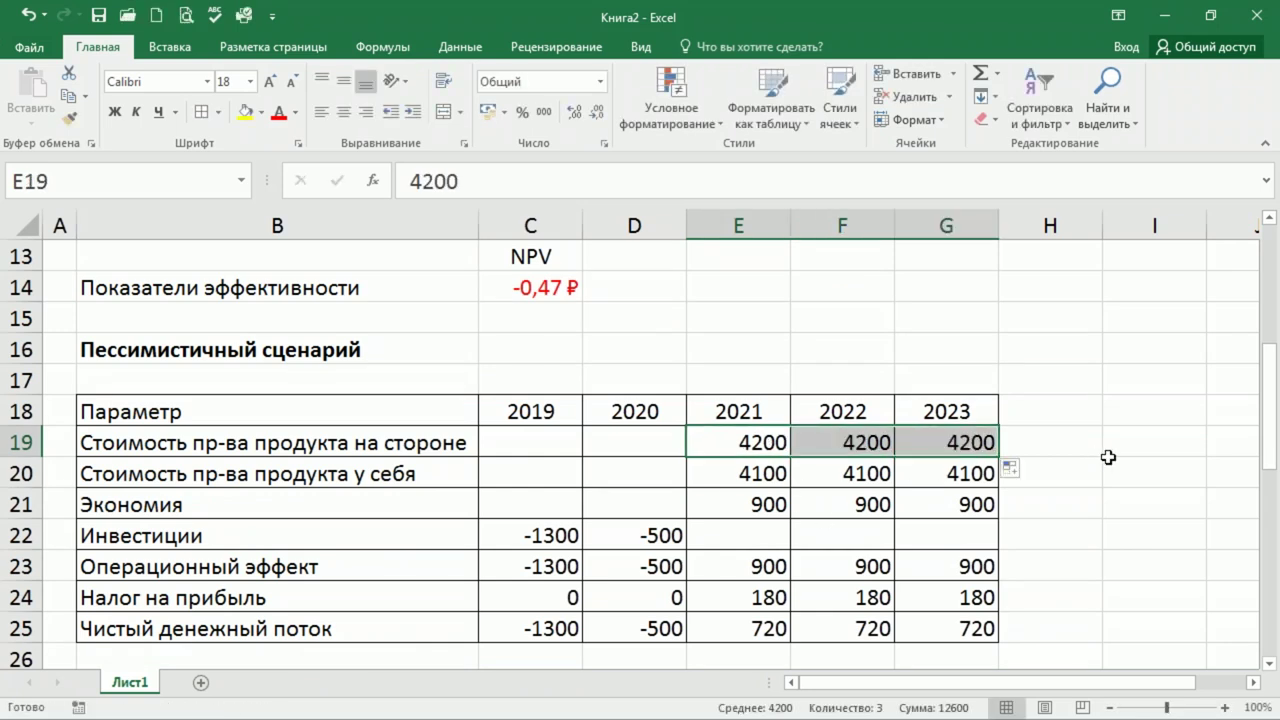
Set the pessimistic scenario's savings to 100 for 2021–2023 in cells E21:G21.
click(737, 503)
text(100)
key(Return)
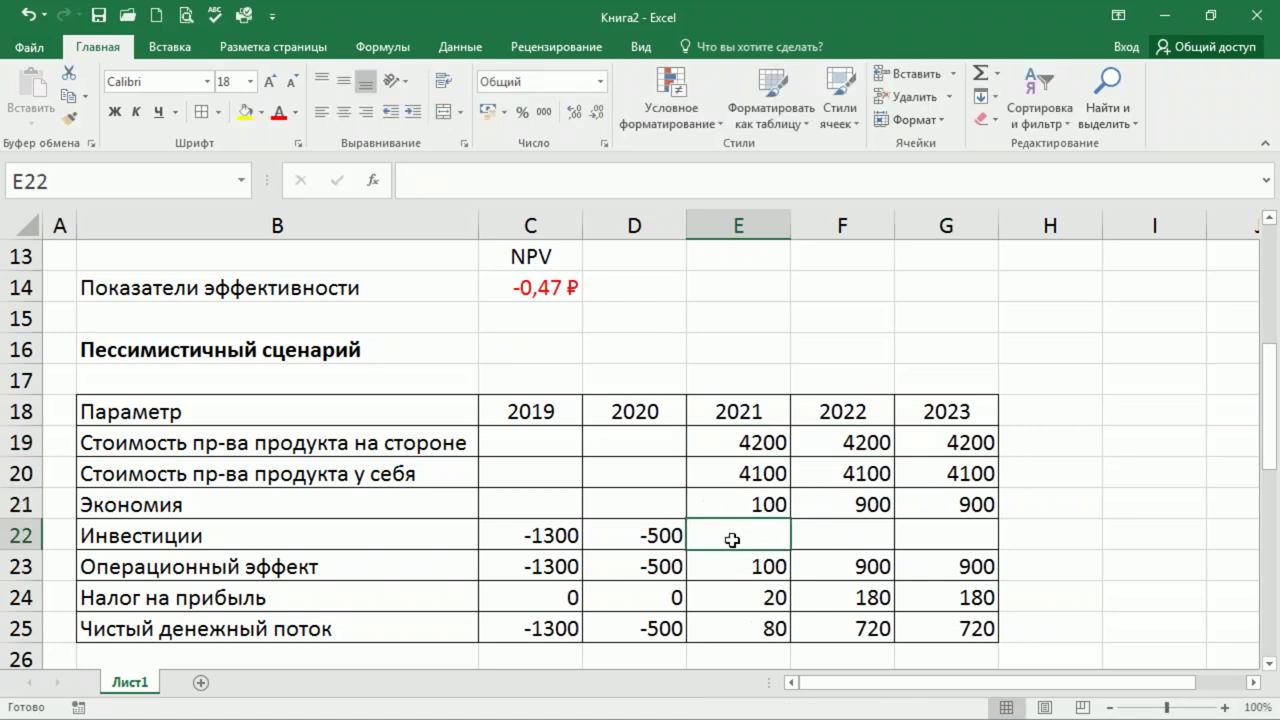
click(760, 506)
drag(790, 522, 990, 520)
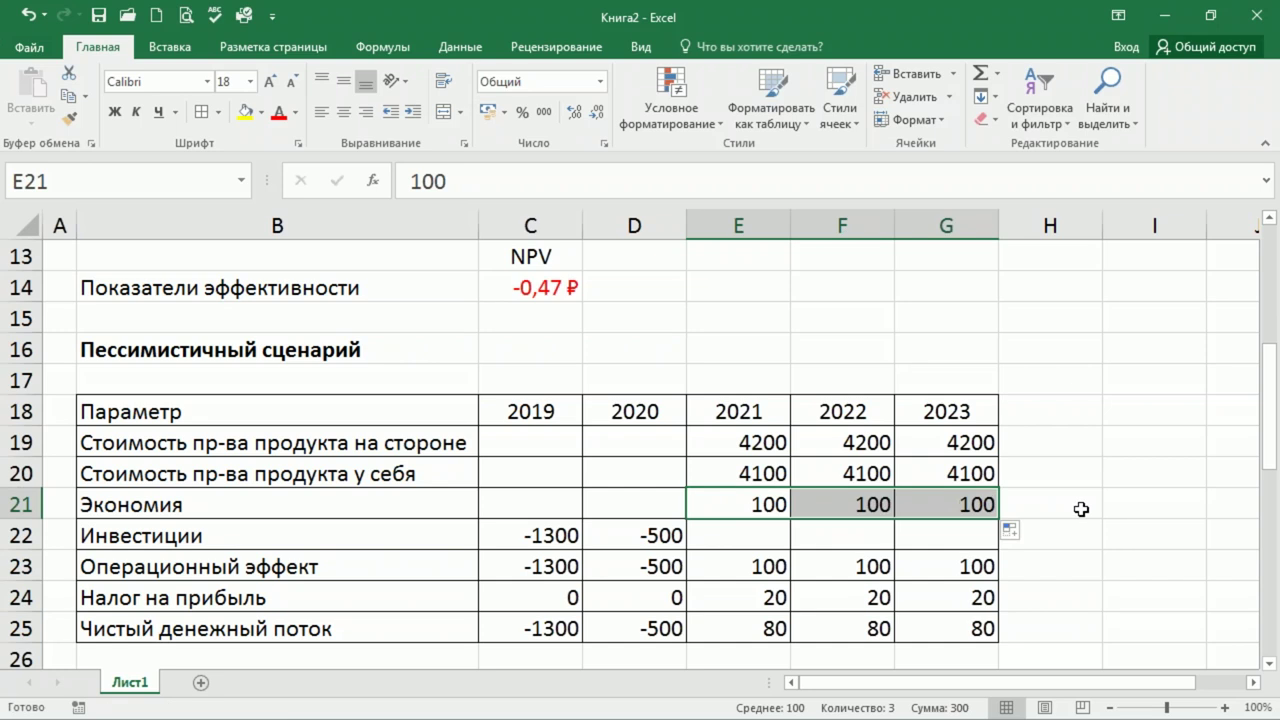
Widen column C slightly and compare the optimistic and pessimistic scenario tables.
scroll(1086, 511, down, 3)
drag(583, 222, 600, 222)
scroll(700, 440, up, 6)
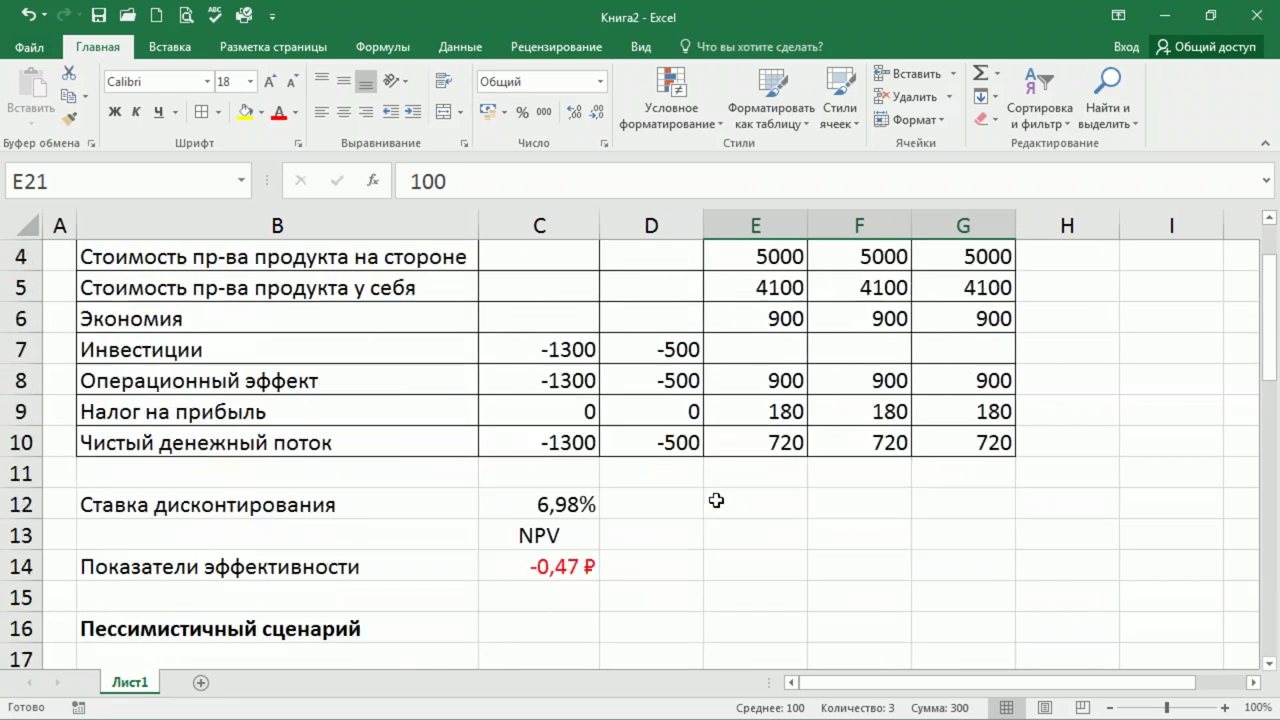
scroll(654, 503, down, 2)
scroll(676, 497, up, 3)
scroll(678, 490, down, 7)
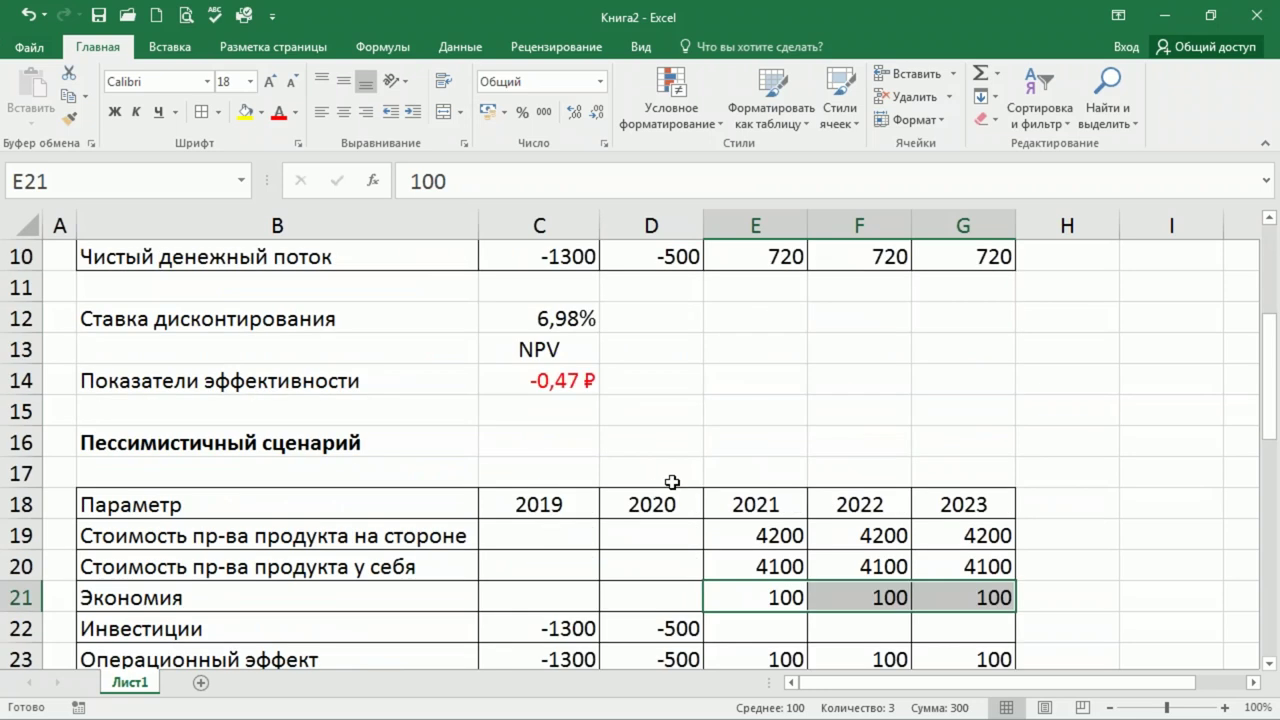
scroll(679, 482, down, 2)
scroll(1094, 482, up, 9)
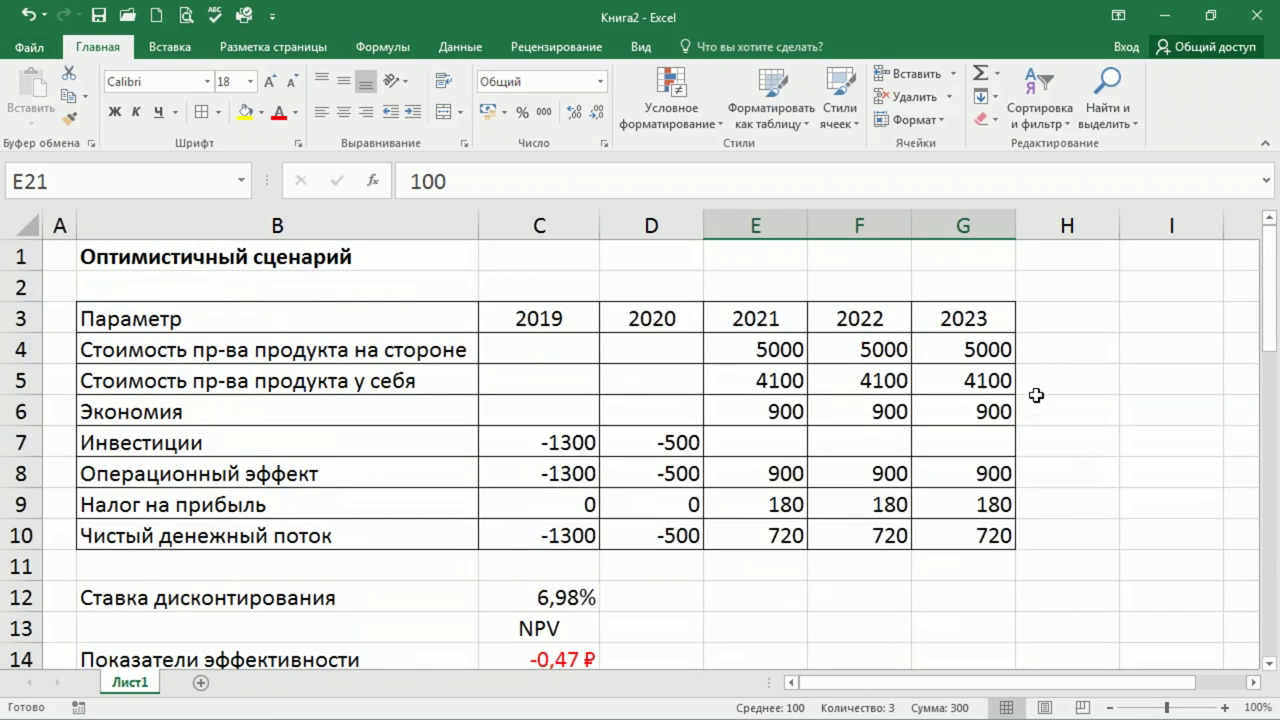
Set the pessimistic scenario's outside production cost to 4800 for 2021–2023 in cells E19:G19.
scroll(1034, 398, down, 4)
click(762, 440)
text(4800)
key(ctrl+Return)
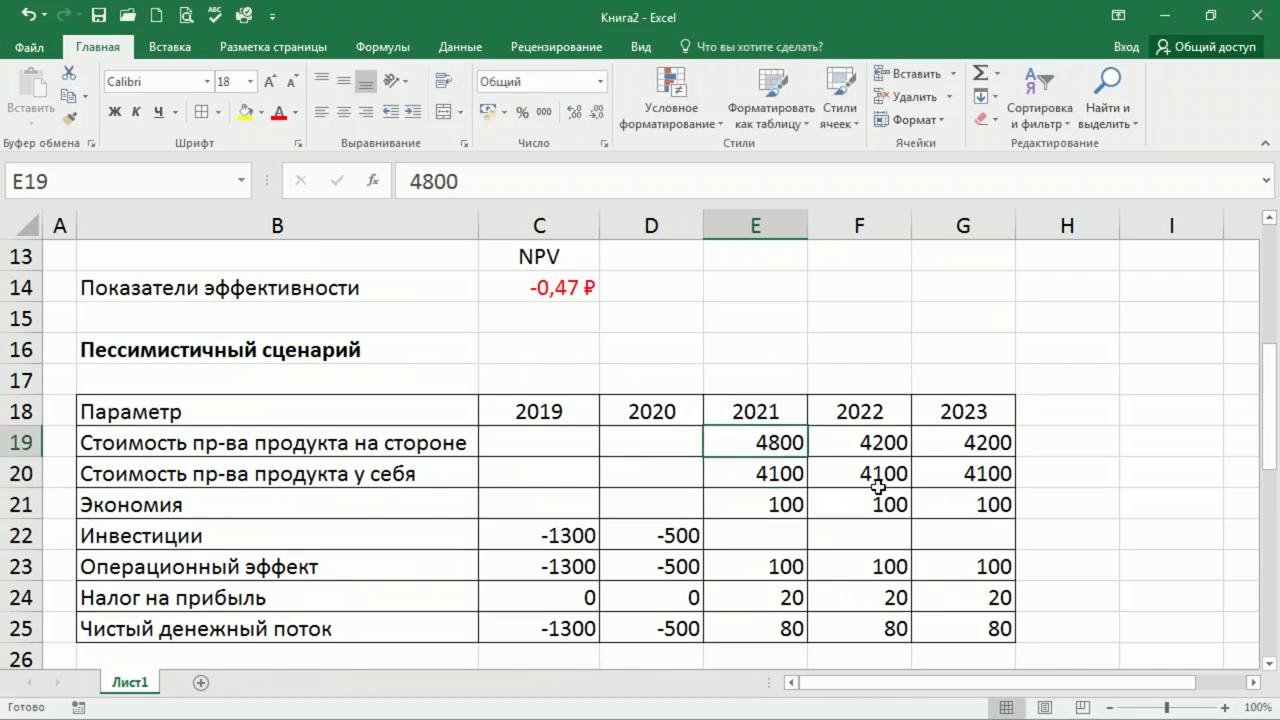
drag(806, 457, 1020, 462)
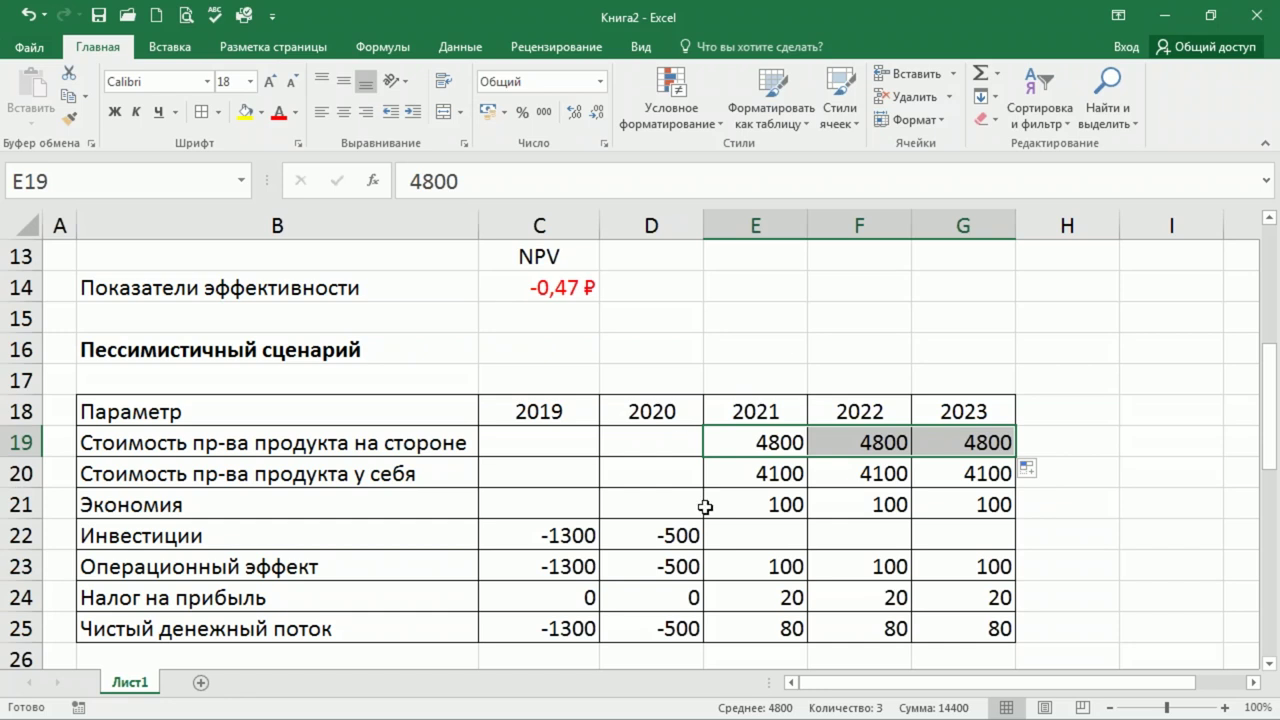
Set the pessimistic scenario's savings to 700 for 2021–2023 in cells E21:G21.
click(762, 510)
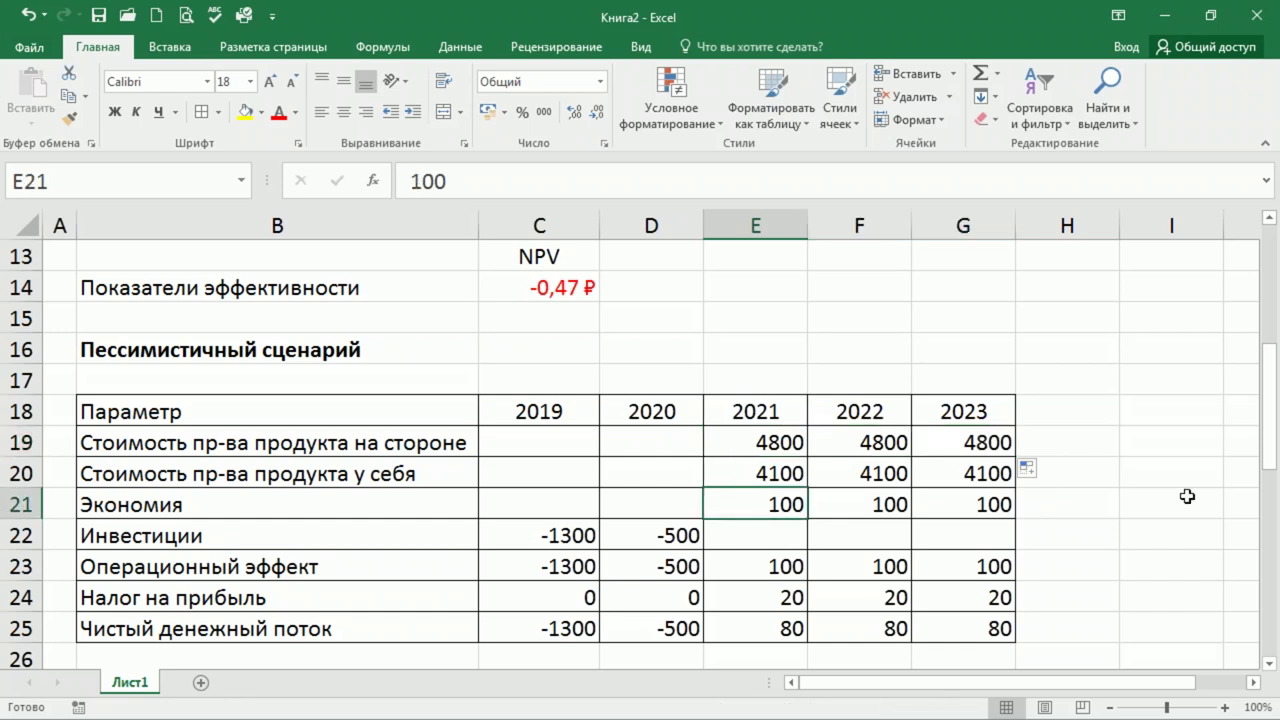
text(700)
key(ctrl+Return)
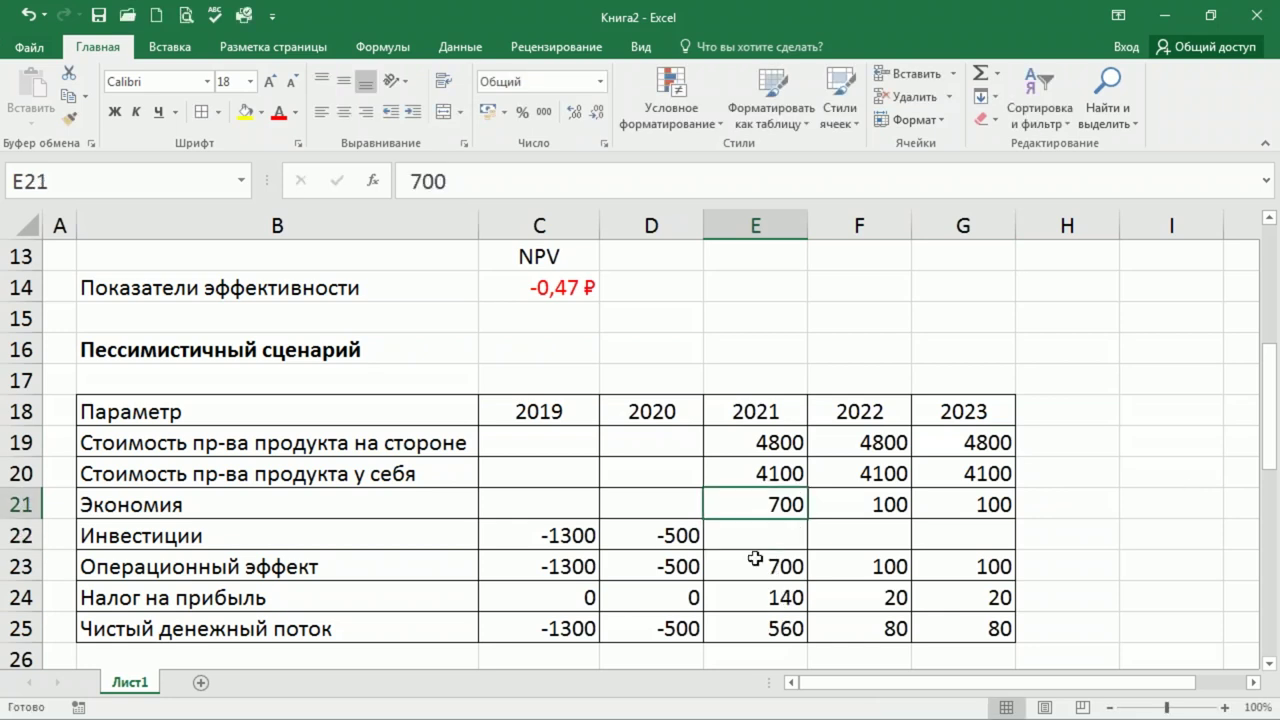
drag(805, 519, 990, 528)
Compare the cash flows and NPV results of the optimistic, pessimistic and neutral scenarios.
scroll(848, 547, down, 3)
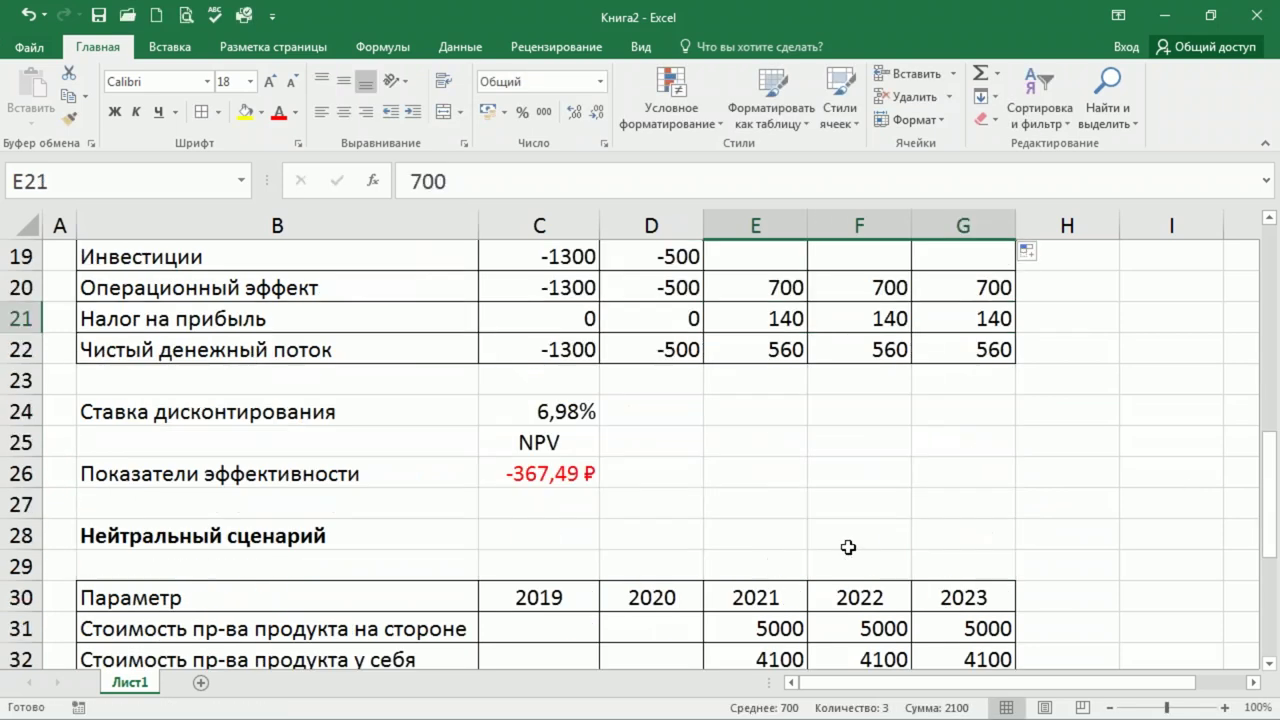
scroll(580, 417, down, 4)
scroll(719, 516, up, 11)
scroll(760, 514, down, 3)
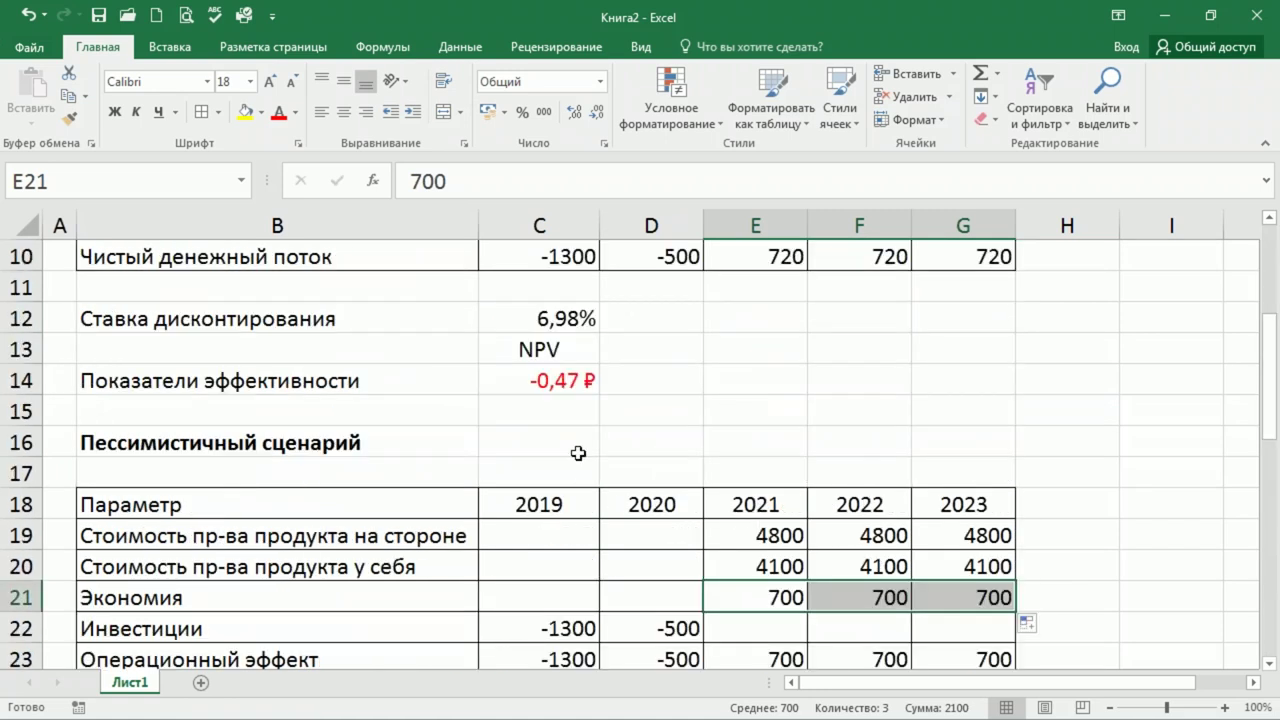
scroll(578, 453, down, 6)
scroll(749, 509, up, 9)
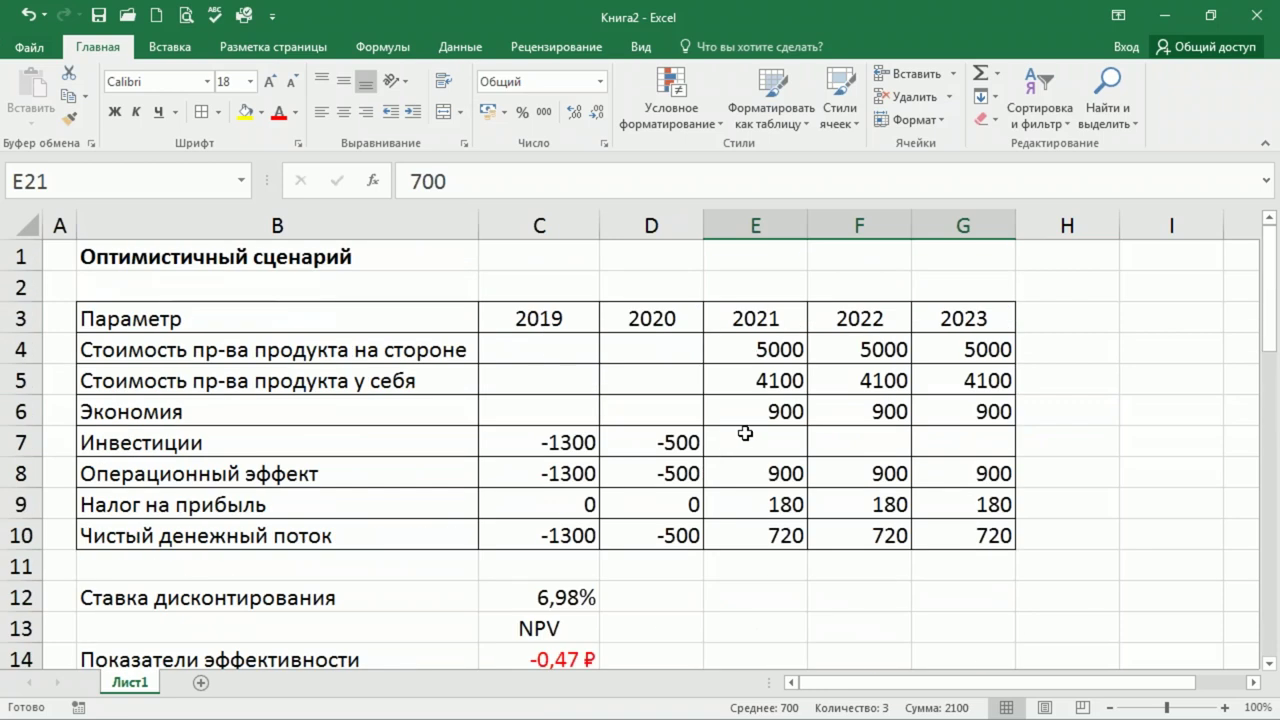
scroll(809, 410, down, 7)
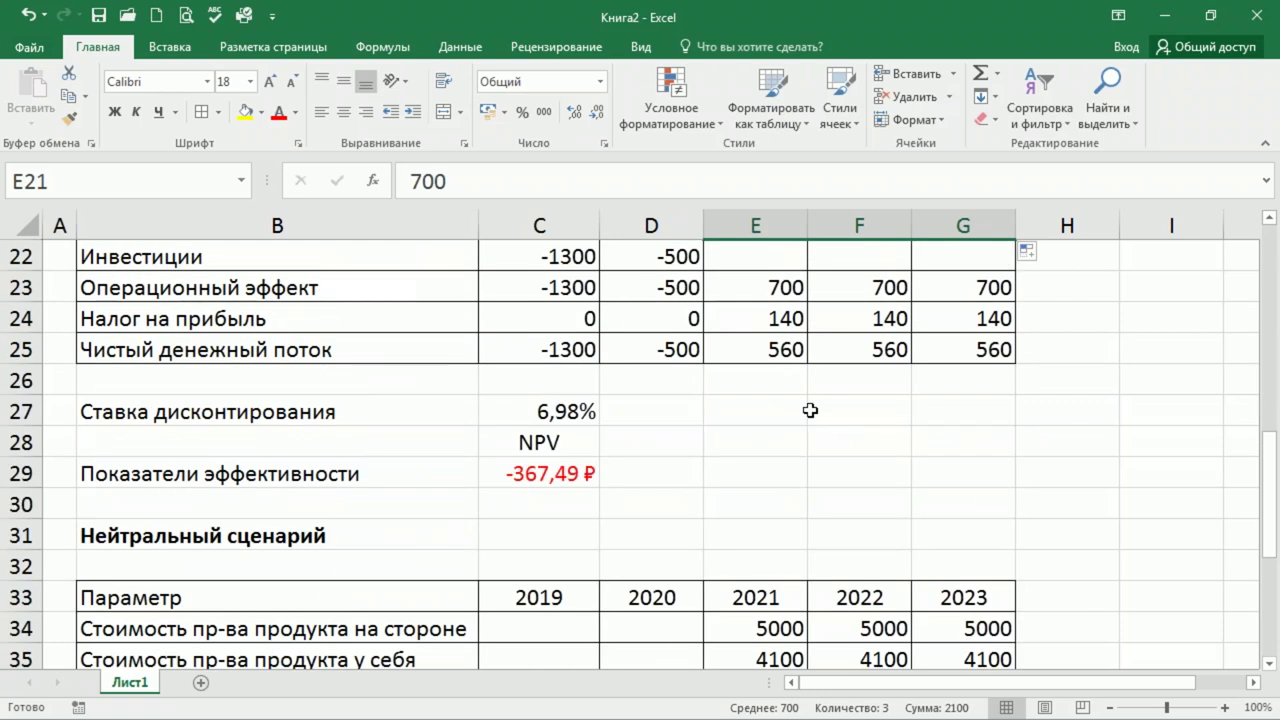
scroll(814, 409, down, 3)
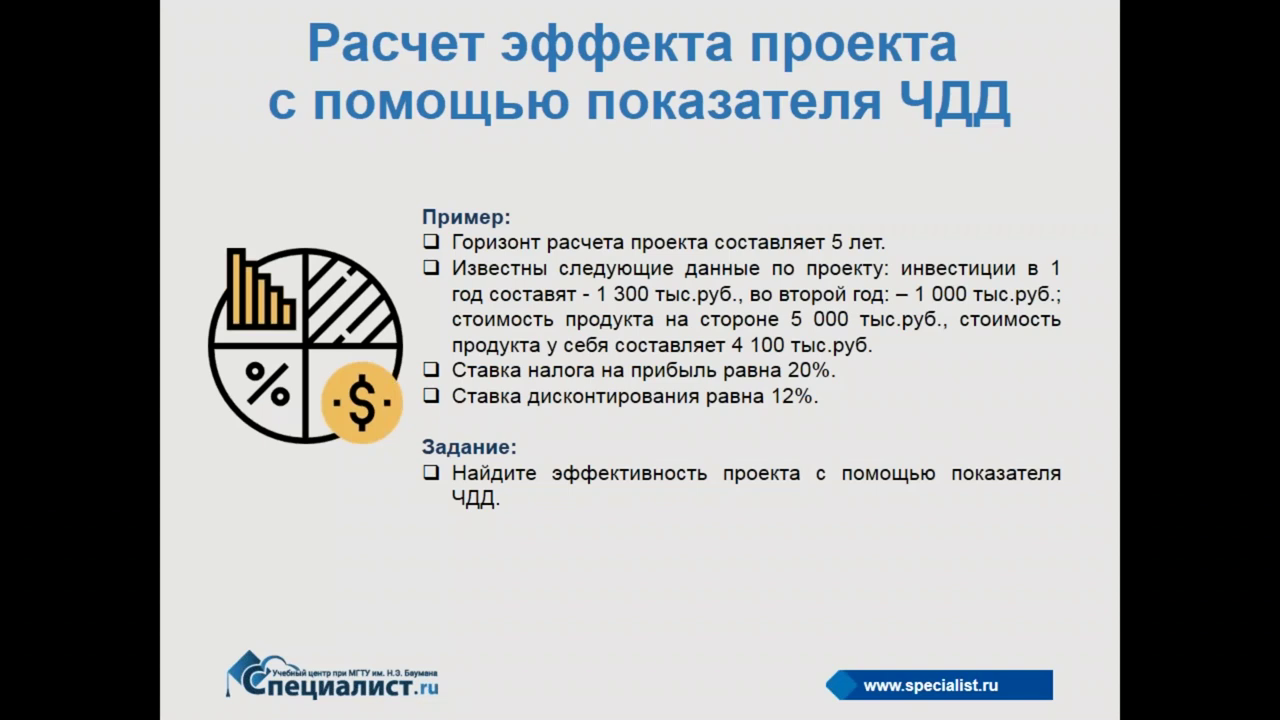
click(960, 388)
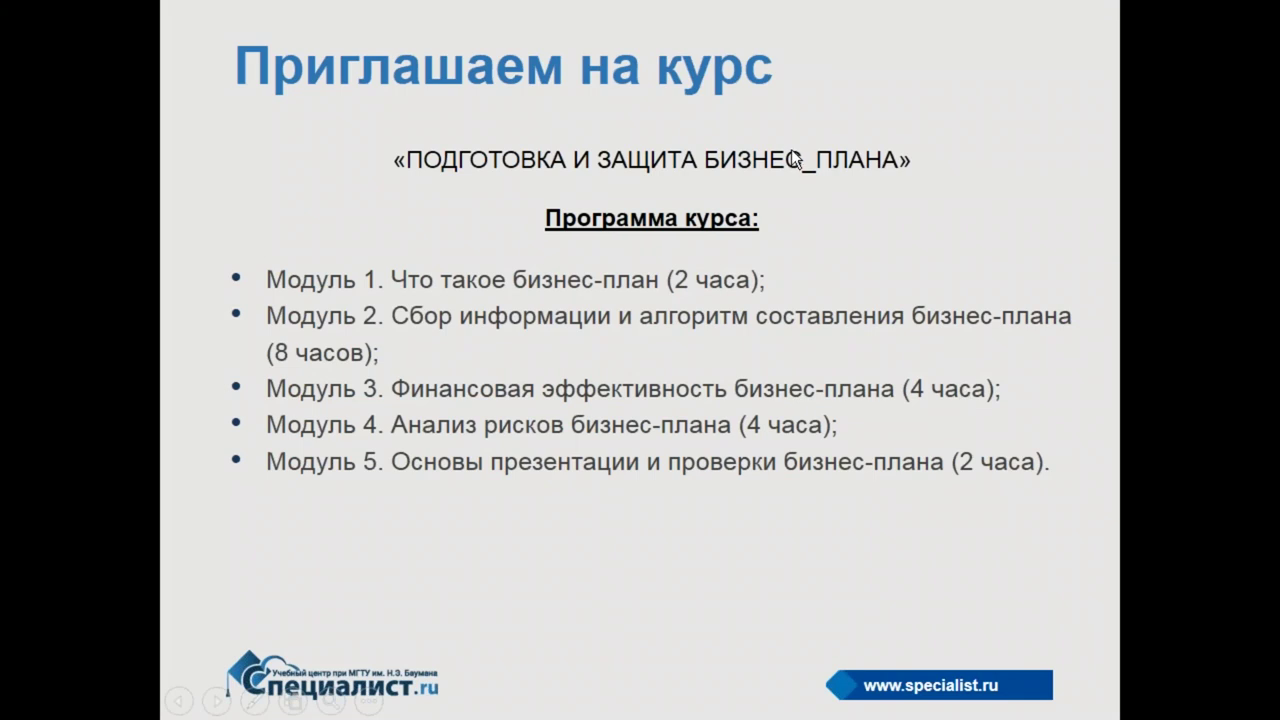
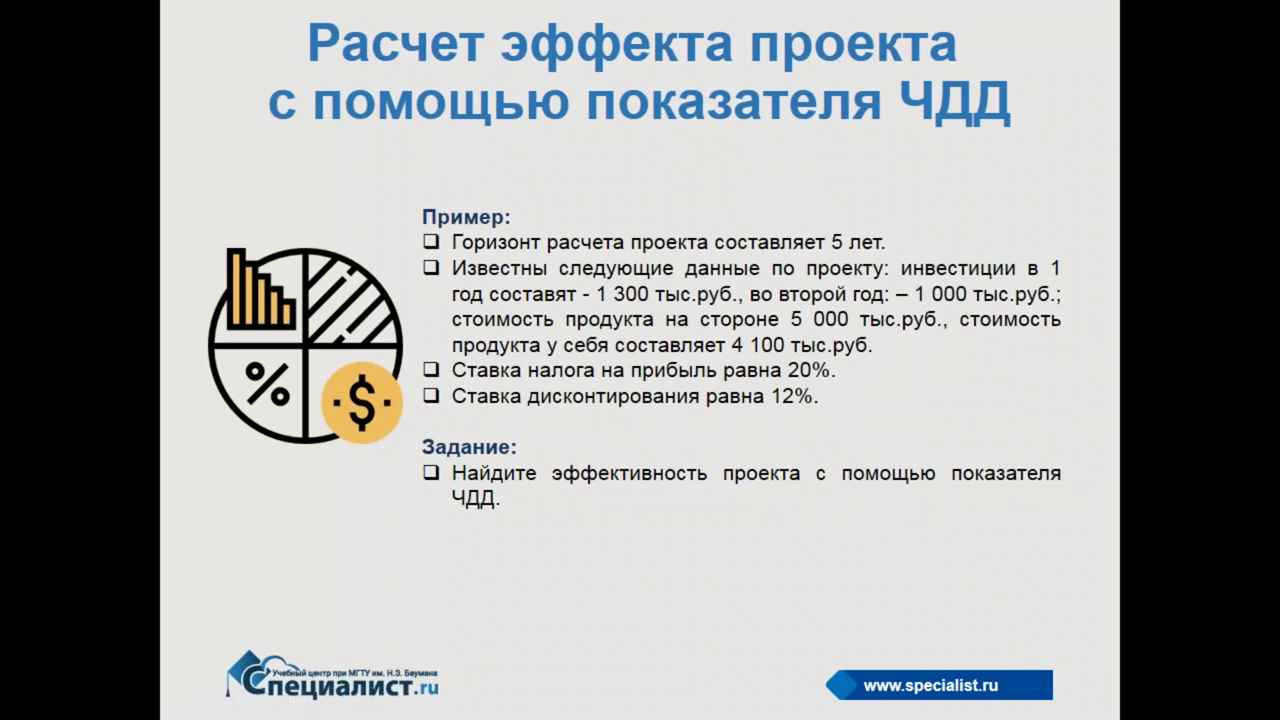
Switch to the Excel workbook Книга2 and check the neutral scenario's NPV formula in cell C44.
key(alt+Tab)
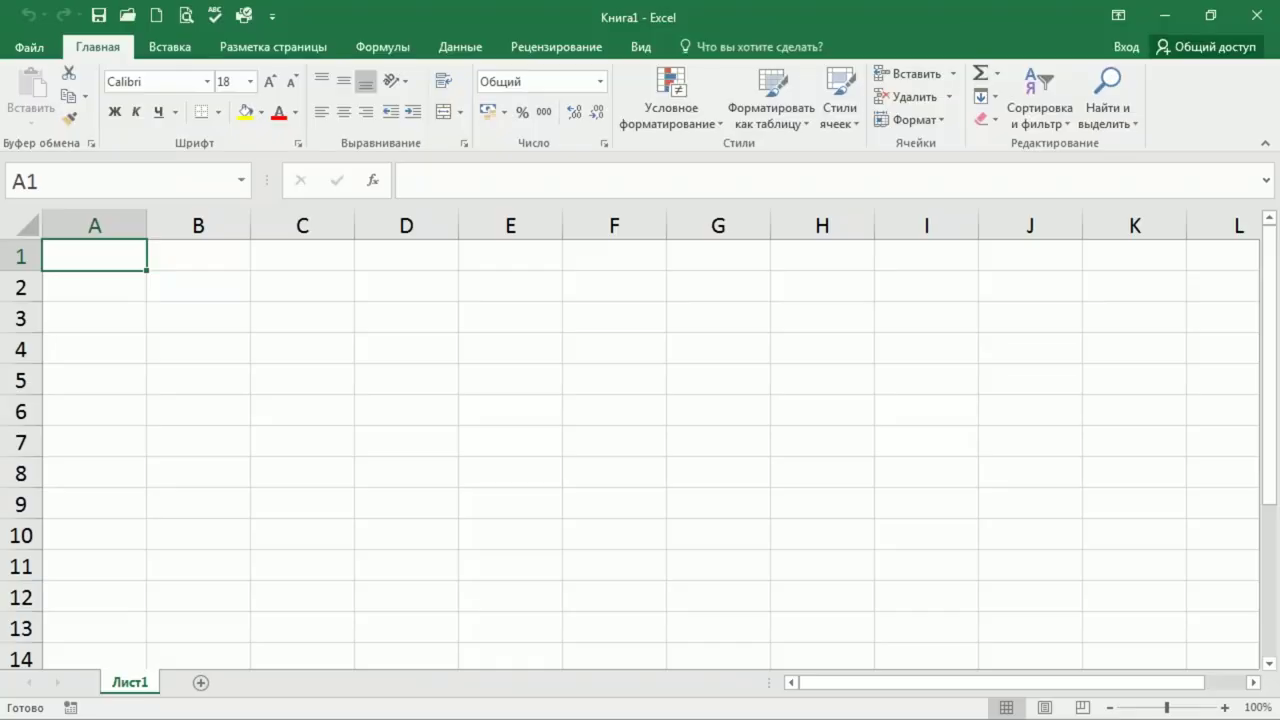
key(alt+Tab)
scroll(740, 450, down, 1)
click(533, 566)
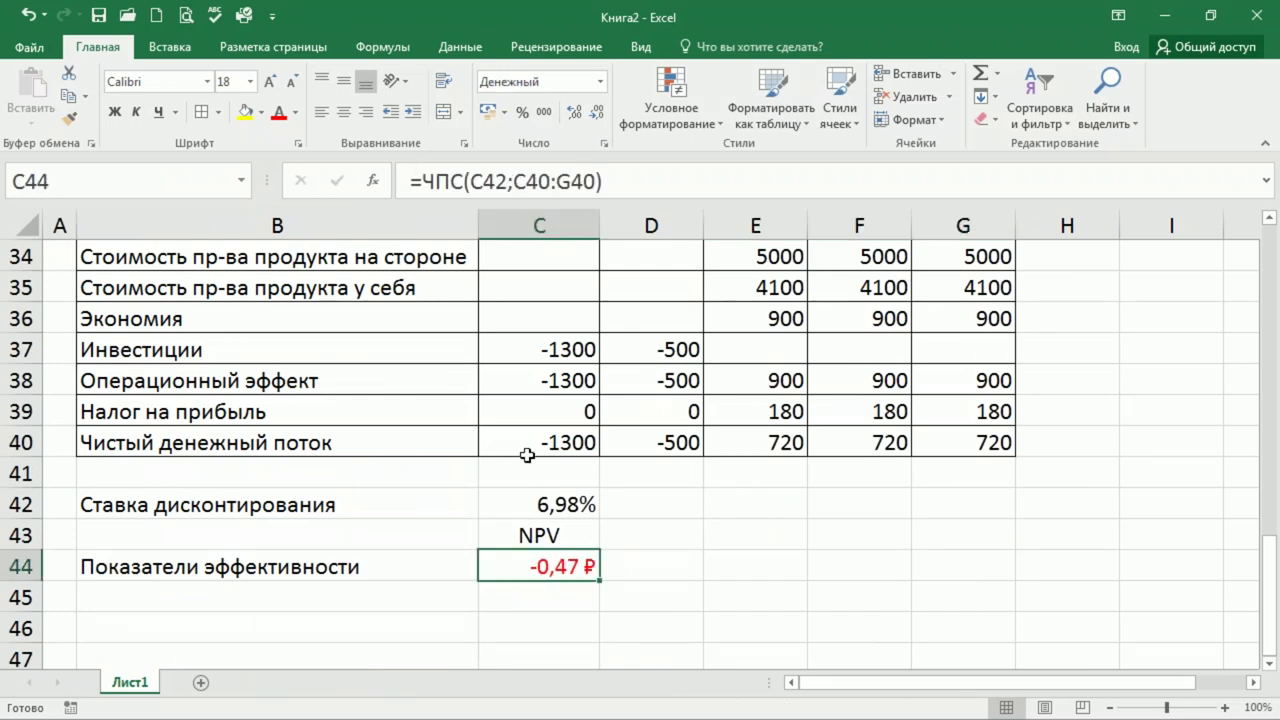
Fill the neutral scenario's discount rate cells B42:C42 and net cash flow row B40:G40 with yellow.
drag(280, 510, 525, 505)
click(244, 111)
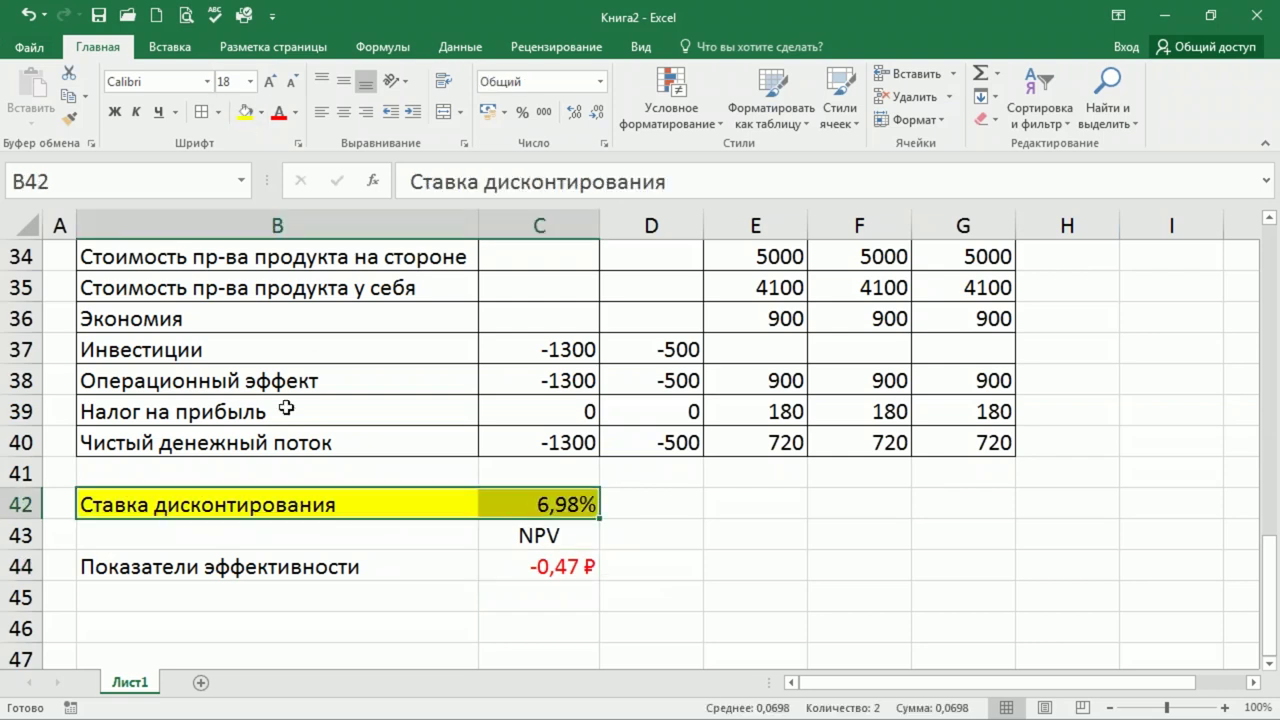
drag(258, 440, 946, 432)
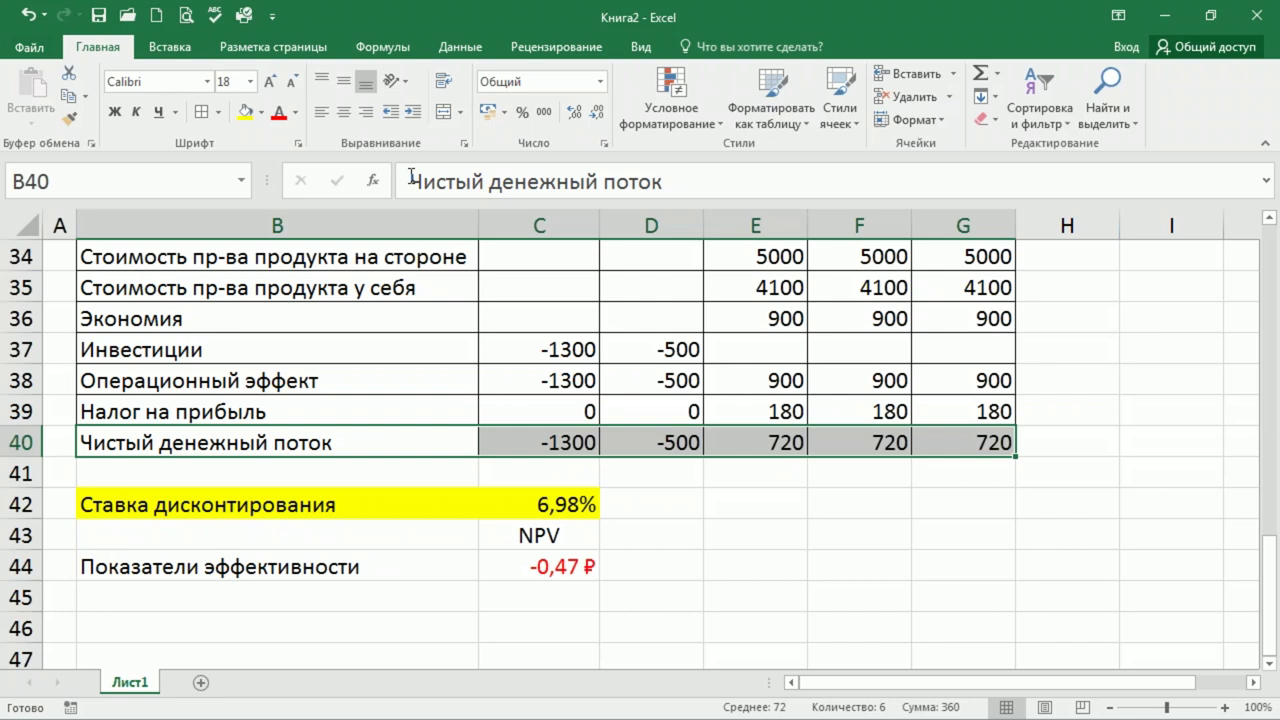
click(244, 111)
Examine which cells the ЧПС formula in C44 refers to, leaving the formula as it is.
click(563, 569)
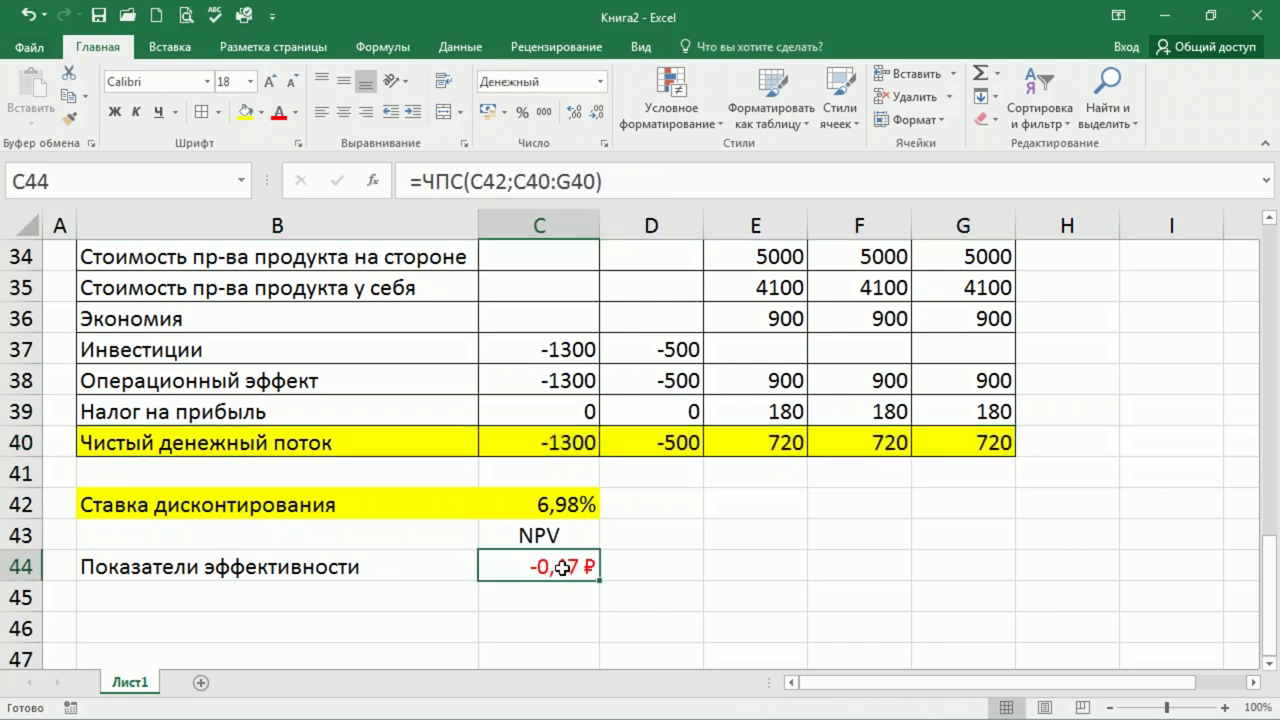
double_click(563, 569)
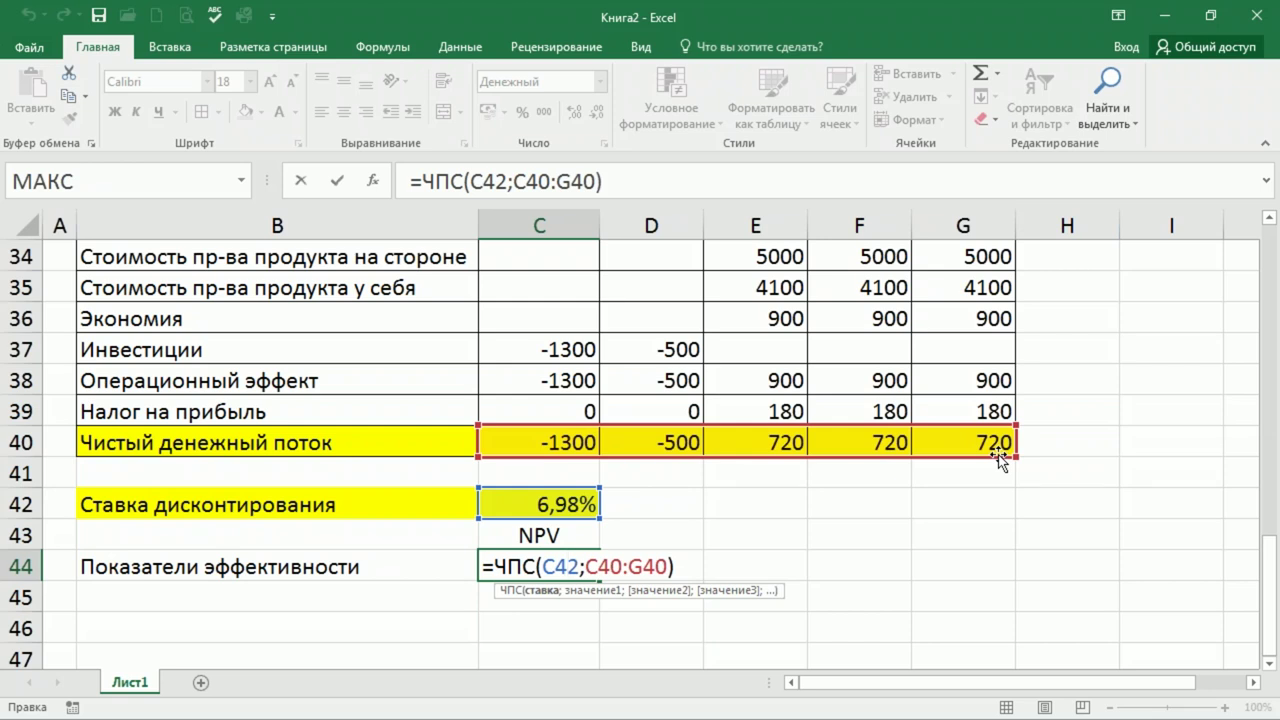
key(Return)
Review the three scenario tables again, comparing their production costs, savings and NPV.
scroll(440, 437, up, 11)
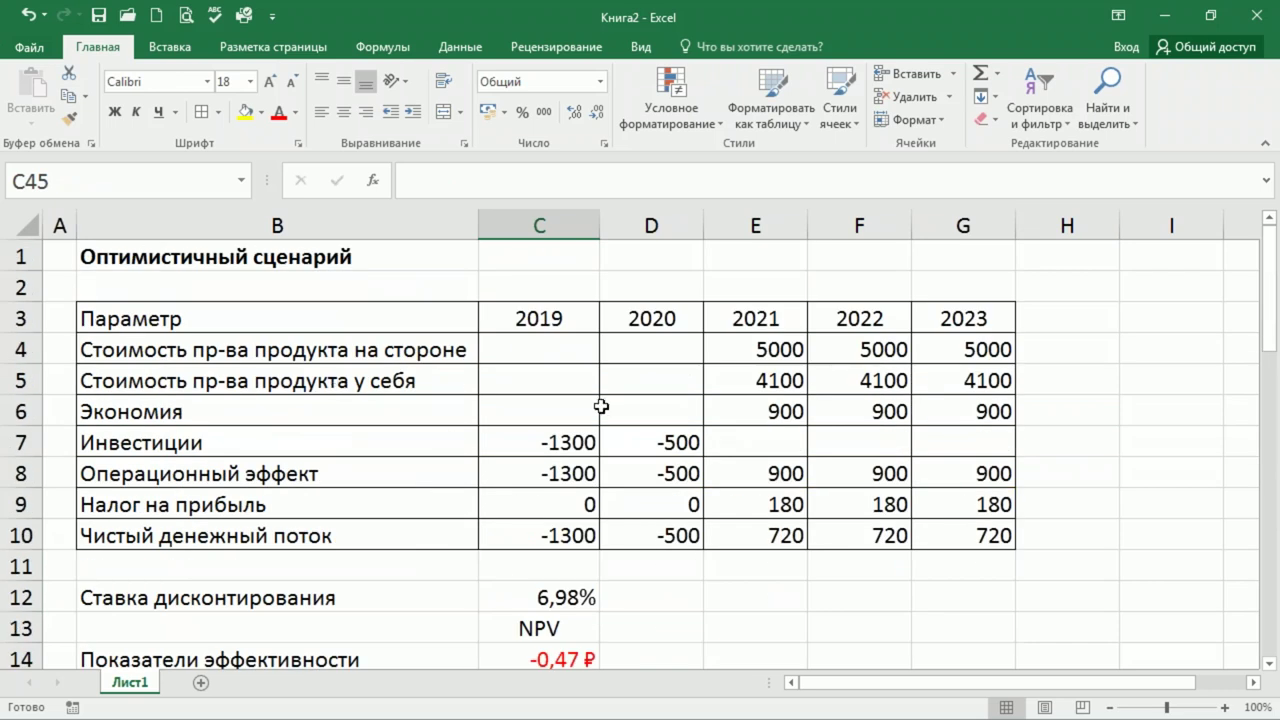
scroll(606, 410, down, 2)
scroll(489, 443, up, 2)
scroll(484, 380, down, 1)
scroll(486, 378, down, 9)
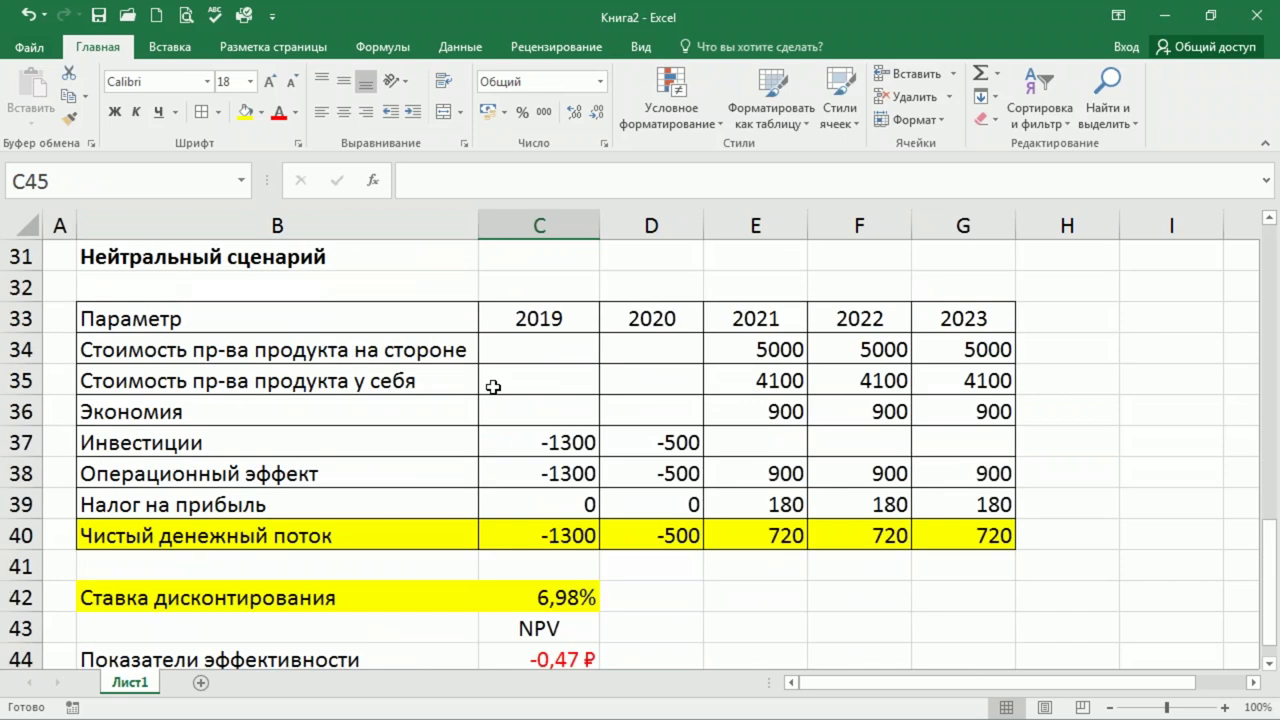
scroll(766, 384, up, 10)
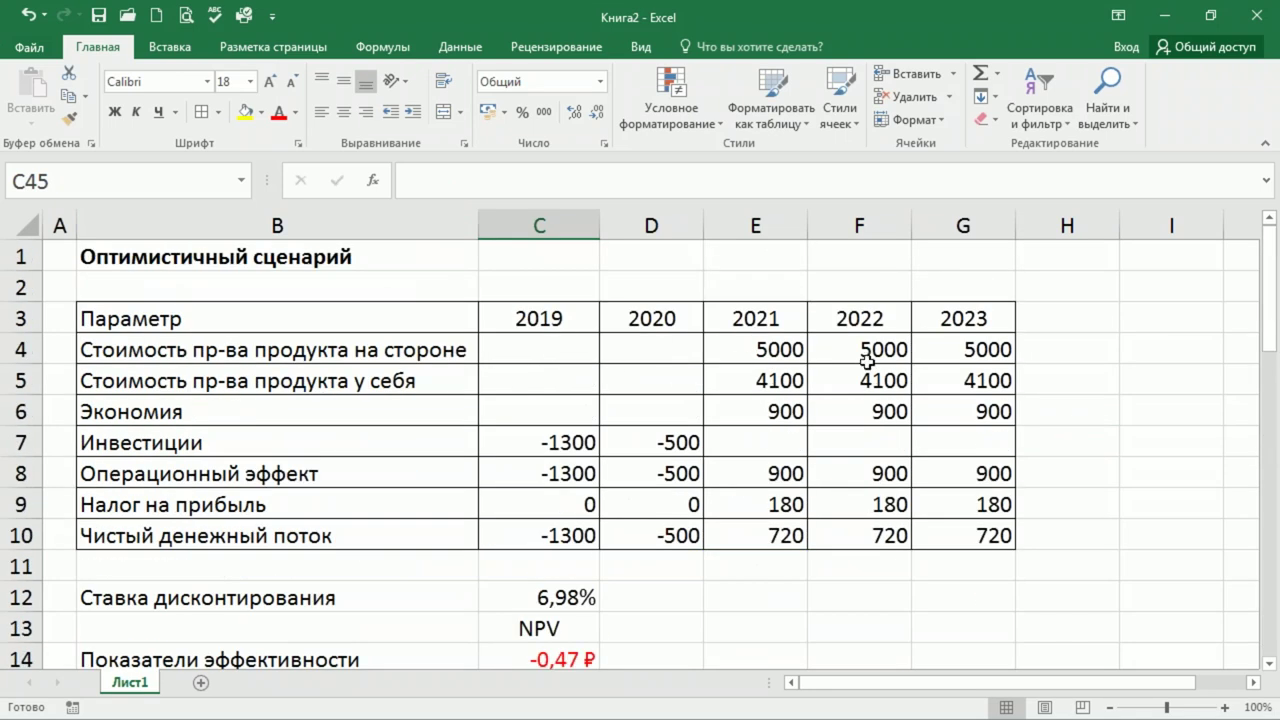
scroll(855, 368, down, 3)
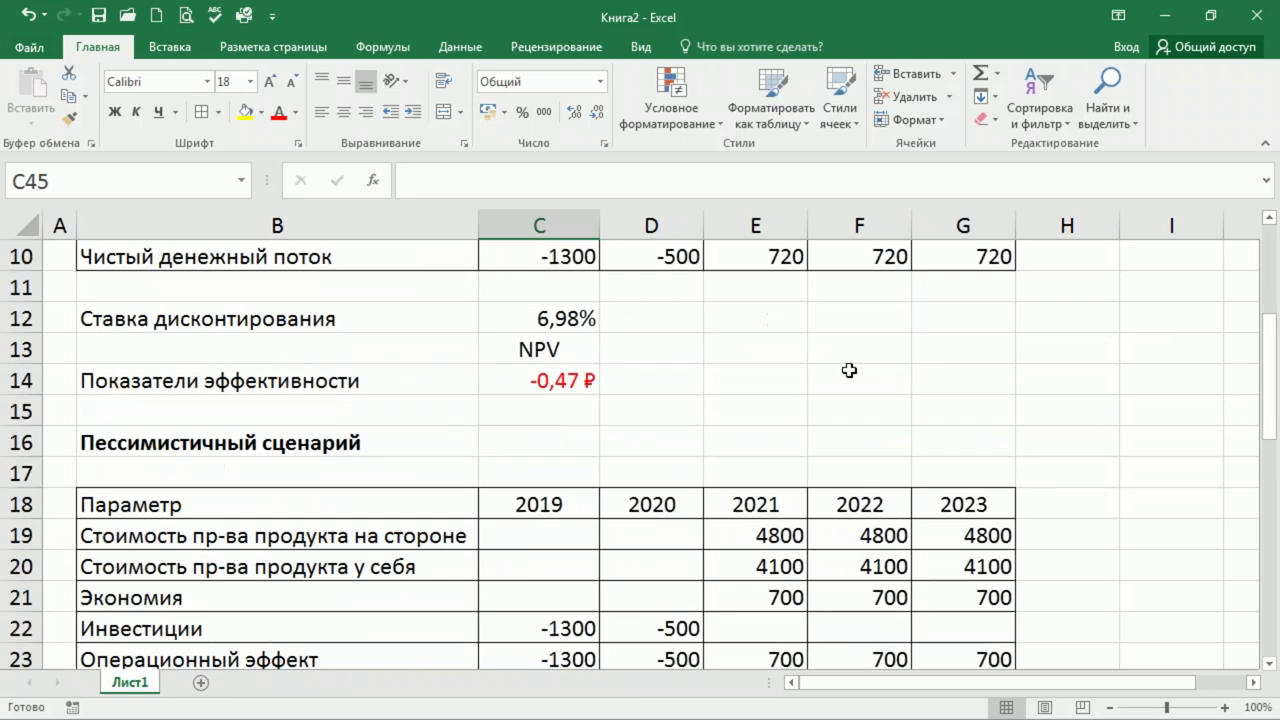
scroll(855, 372, up, 3)
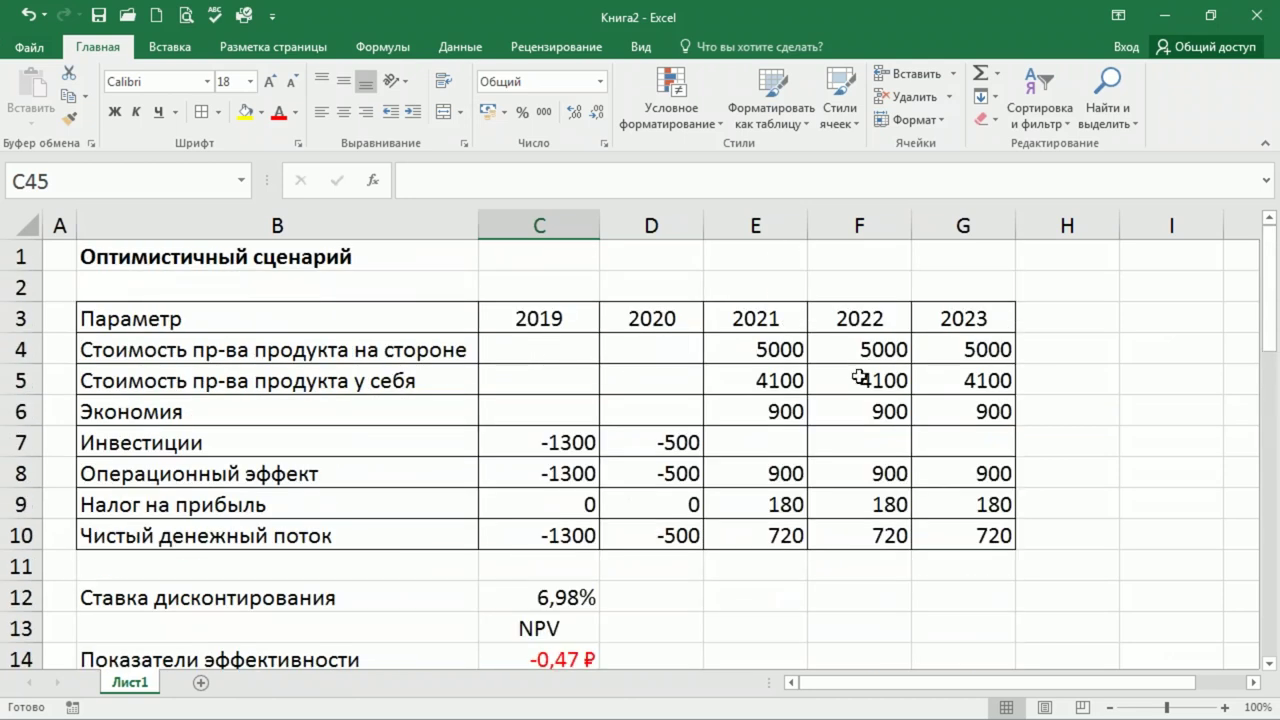